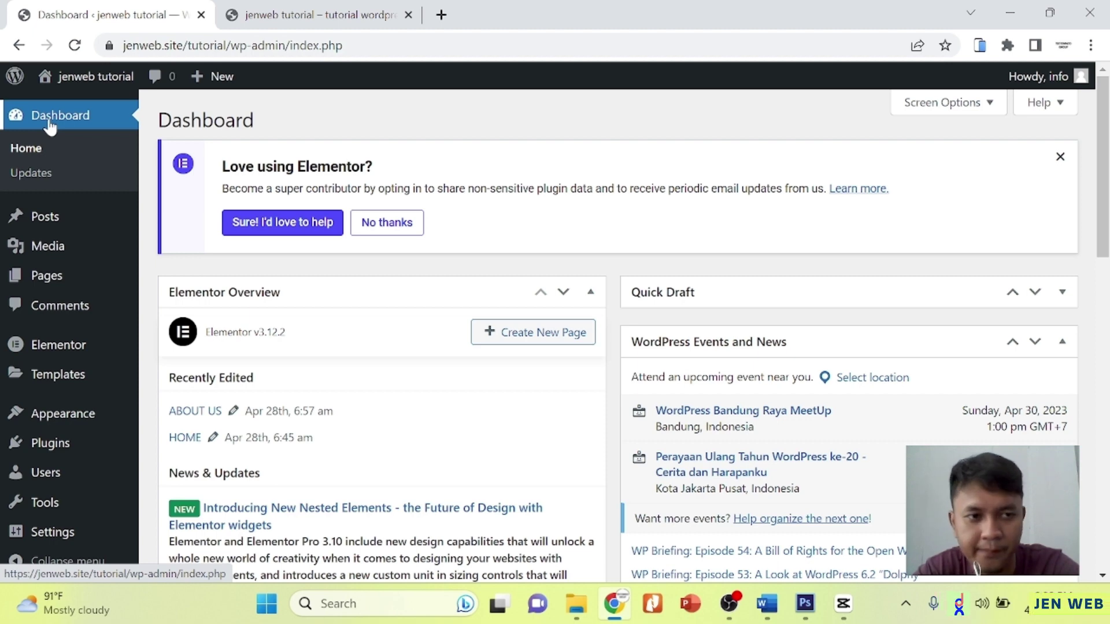
Open the HOME page for editing with Elementor in a new browser tab and switch to that tab.
mouse_move(39, 289)
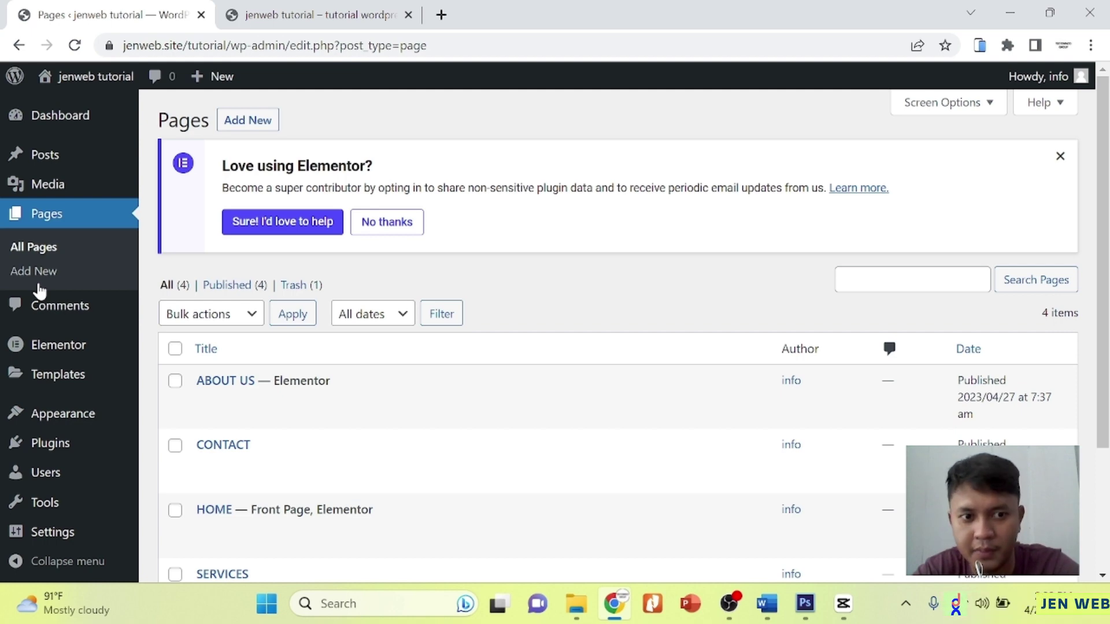
scroll(249, 277, down, 3)
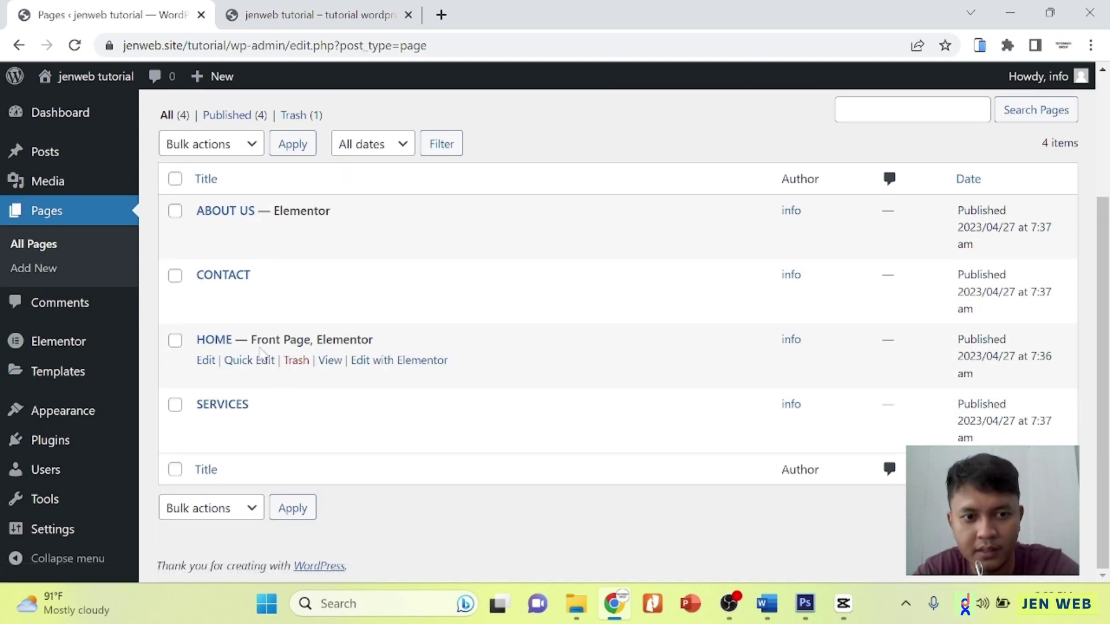
right_click(394, 370)
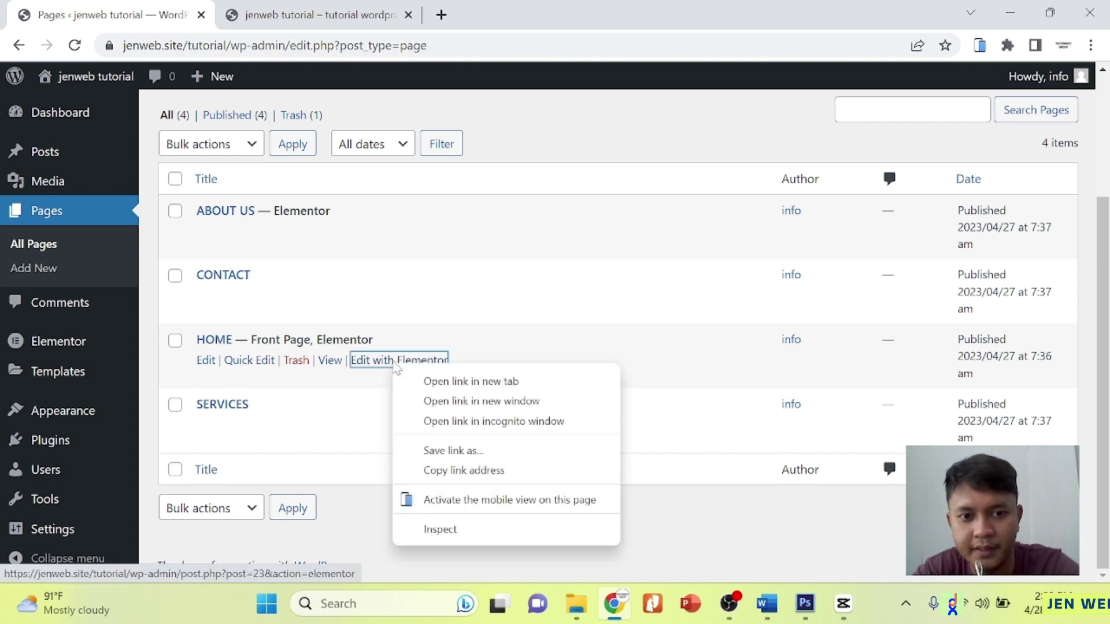
click(462, 382)
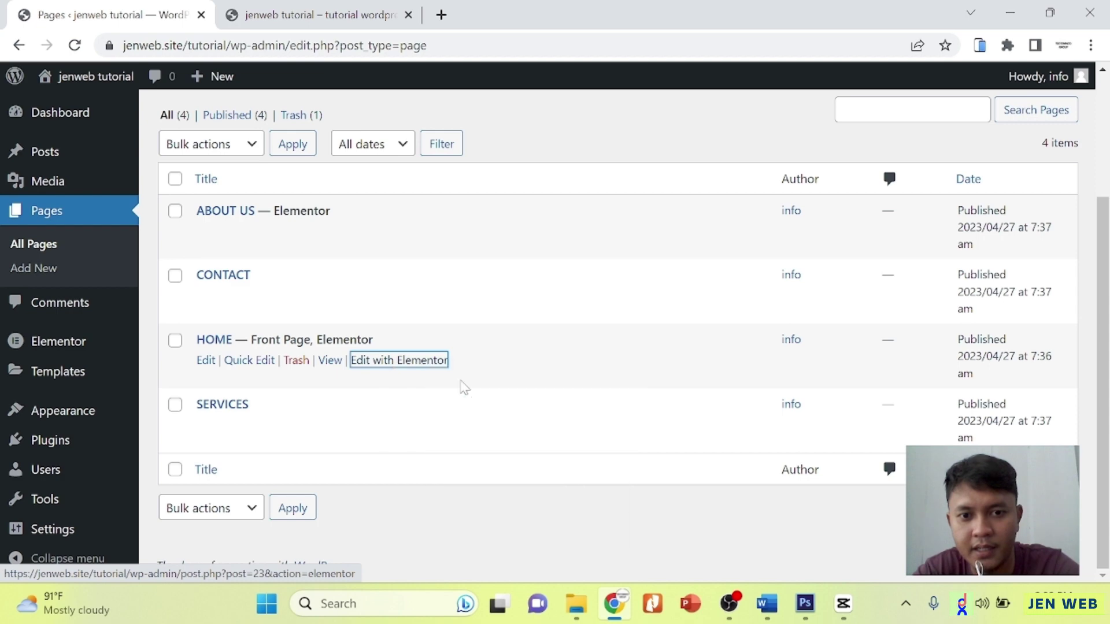
click(268, 6)
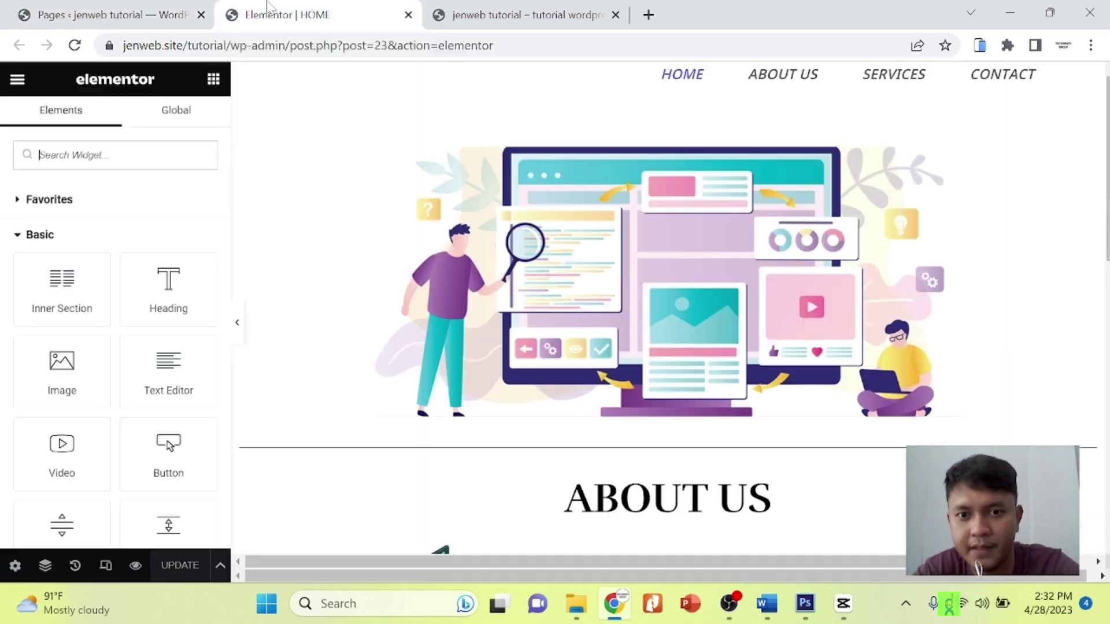
Start adding a new section below the ABOUT US content, bringing up its column structure choices.
scroll(525, 200, down, 2)
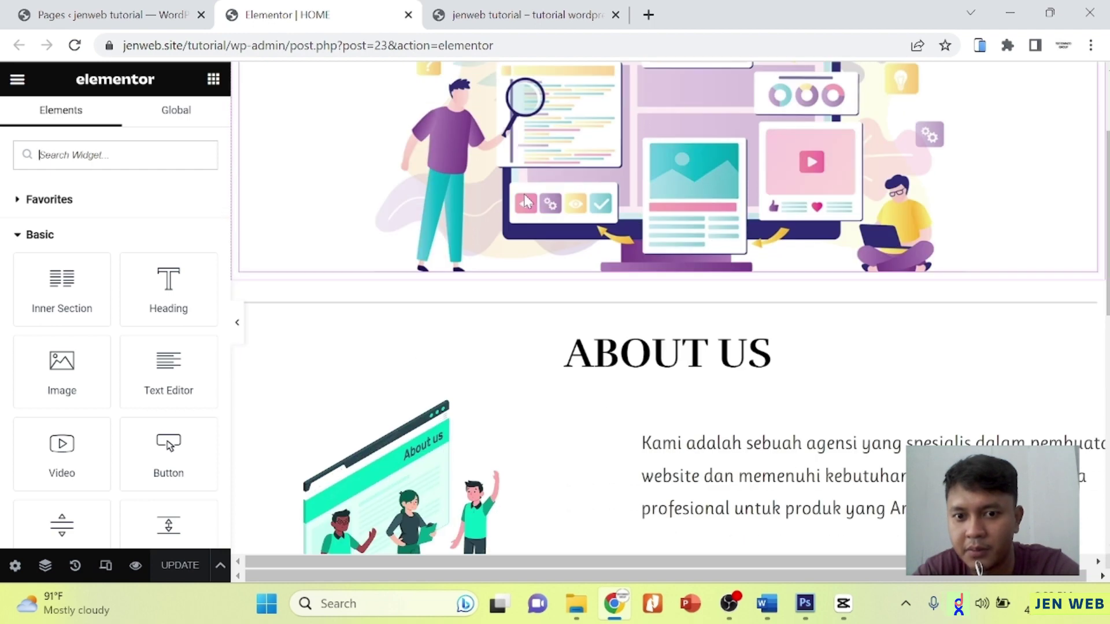
scroll(525, 201, down, 4)
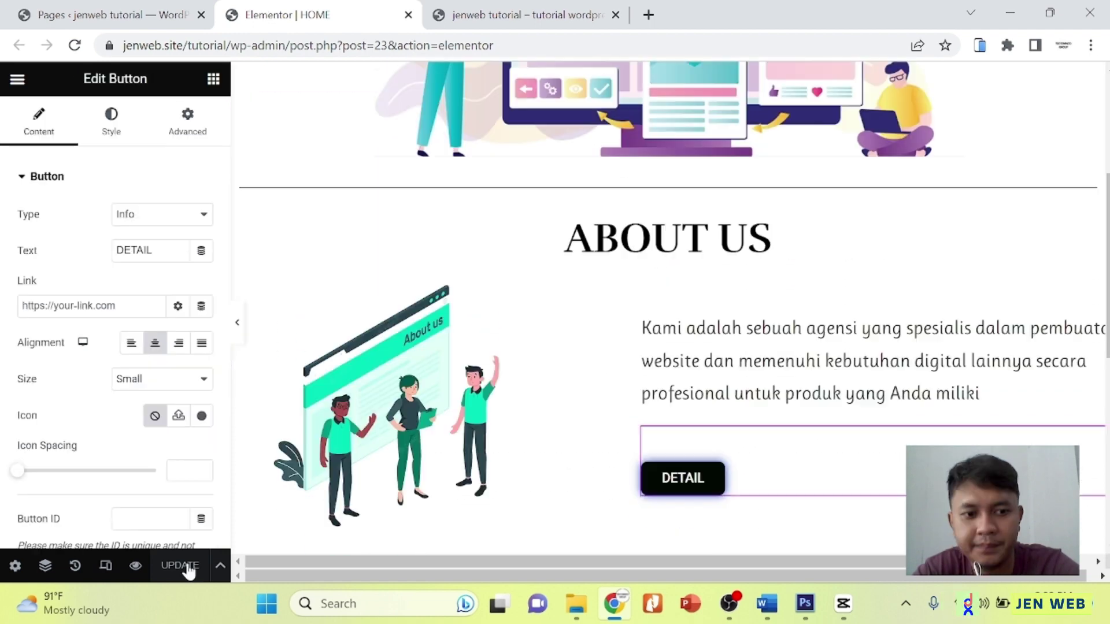
scroll(518, 409, down, 4)
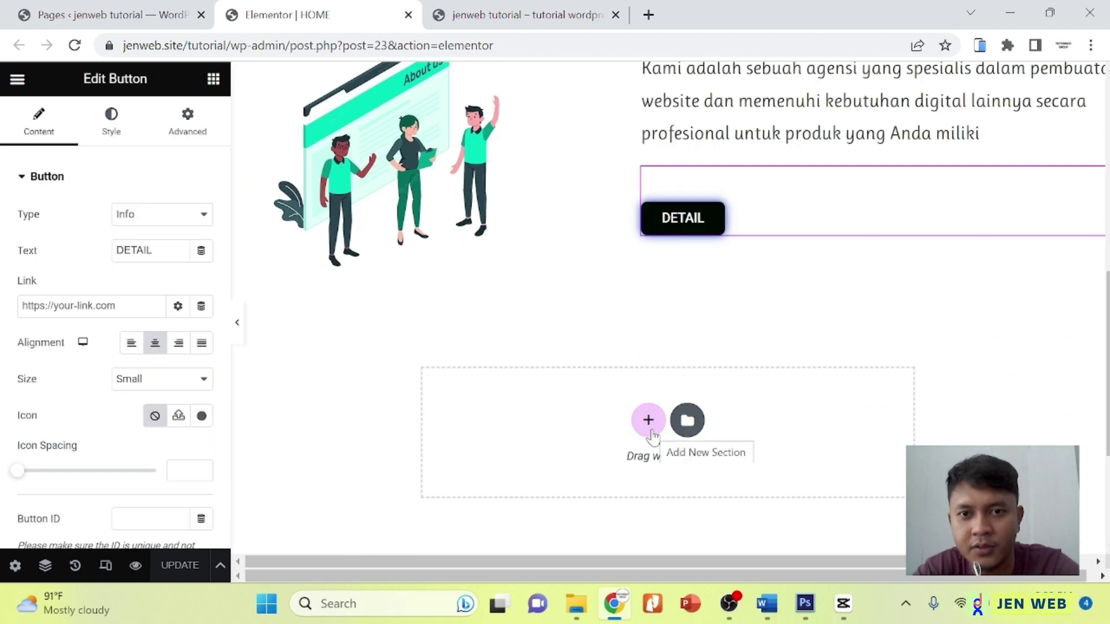
scroll(651, 435, up, 5)
scroll(636, 347, down, 8)
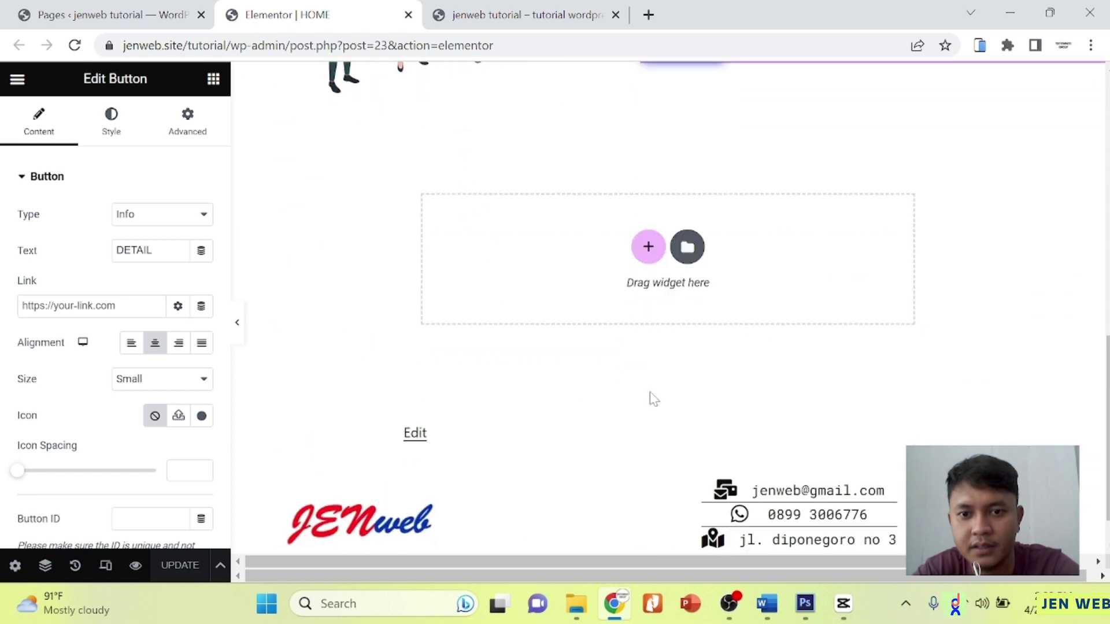
click(648, 260)
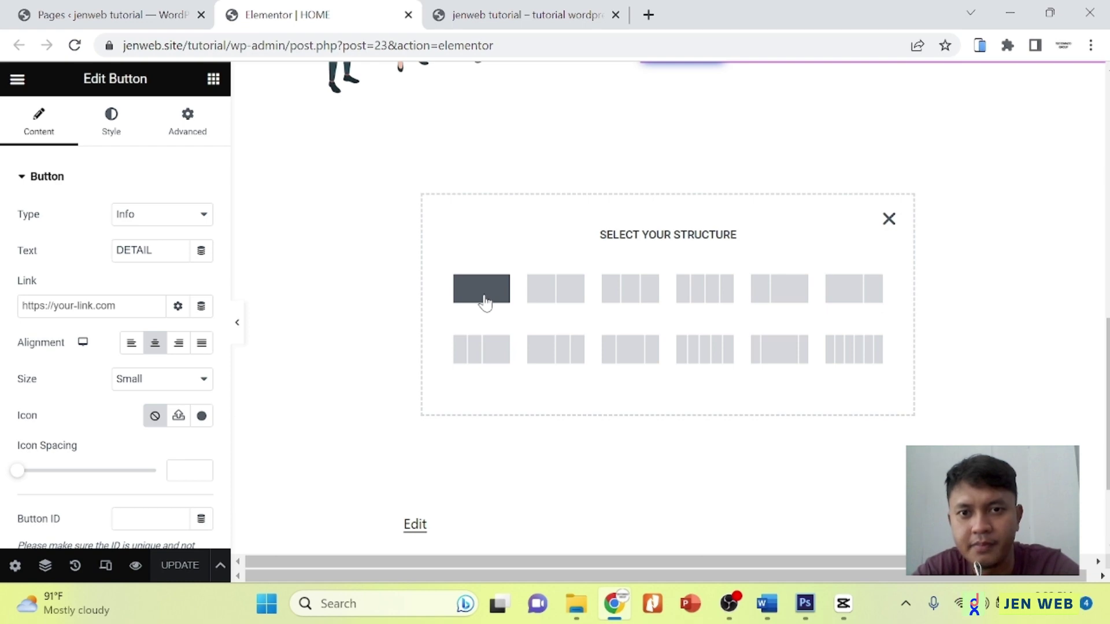
scroll(485, 301, up, 5)
scroll(471, 322, down, 5)
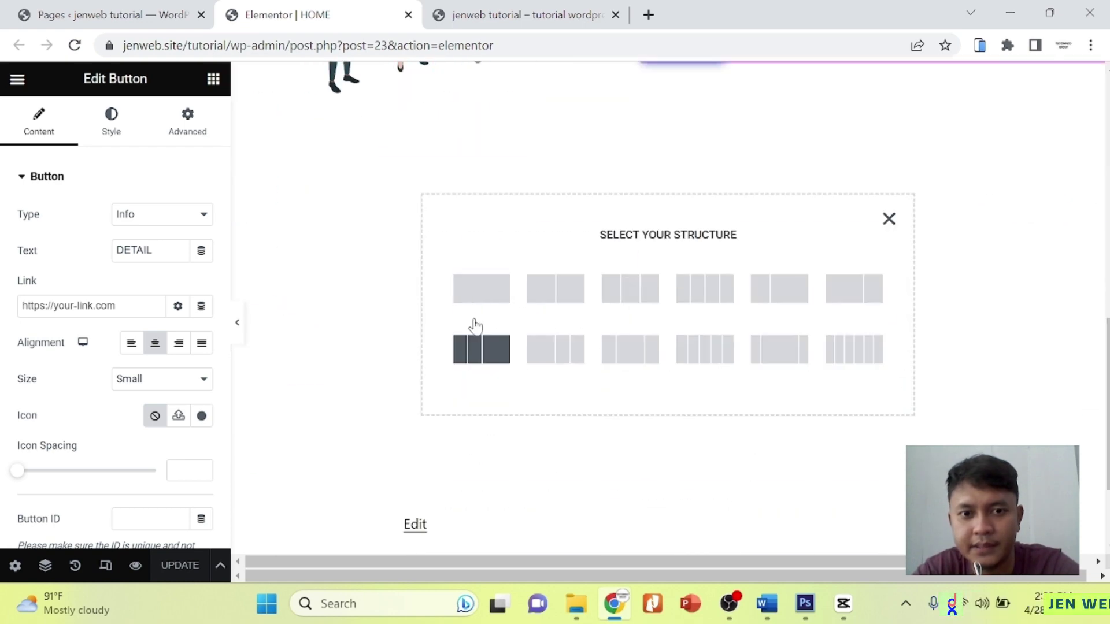
Copy the section that holds the ABOUT US heading.
scroll(680, 277, up, 5)
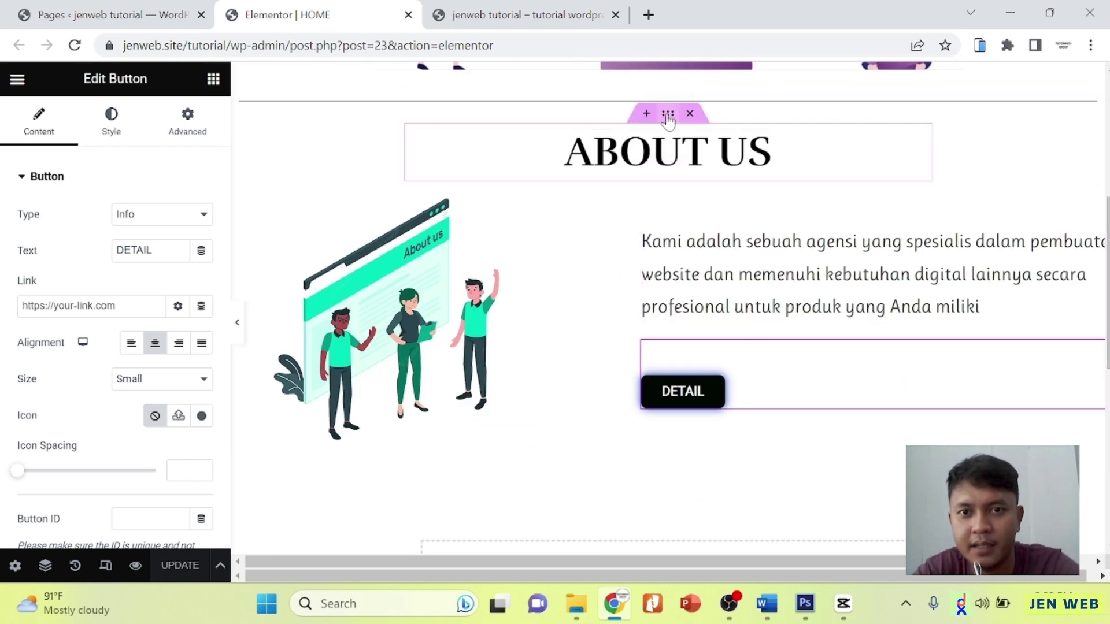
right_click(667, 115)
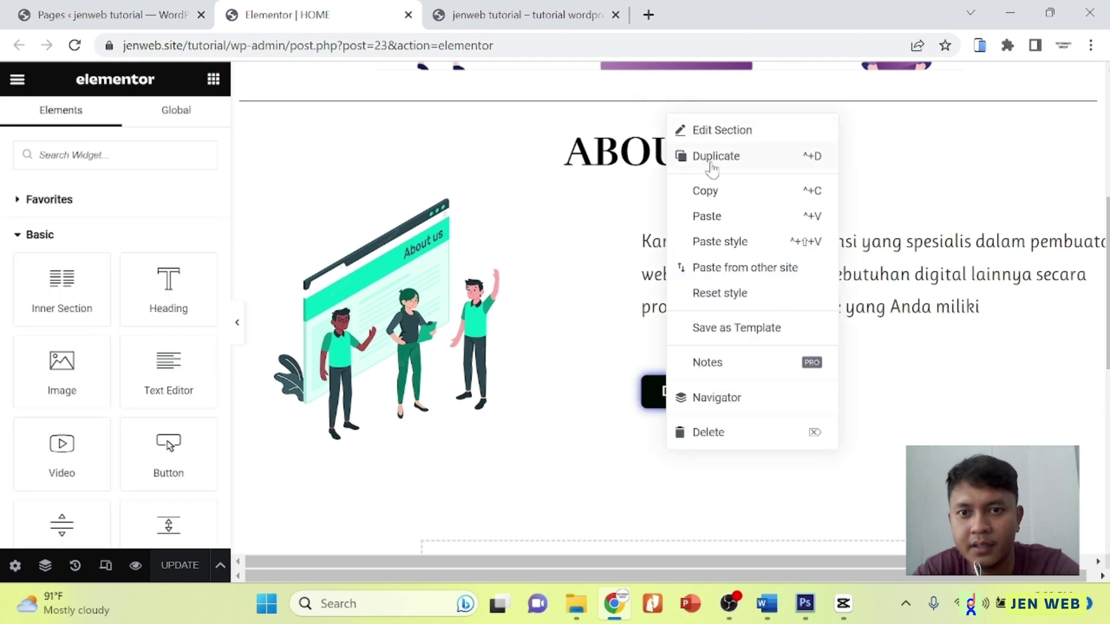
click(705, 191)
Insert a one-column section below the ABOUT US content and paste the copied heading section under it.
scroll(664, 263, down, 5)
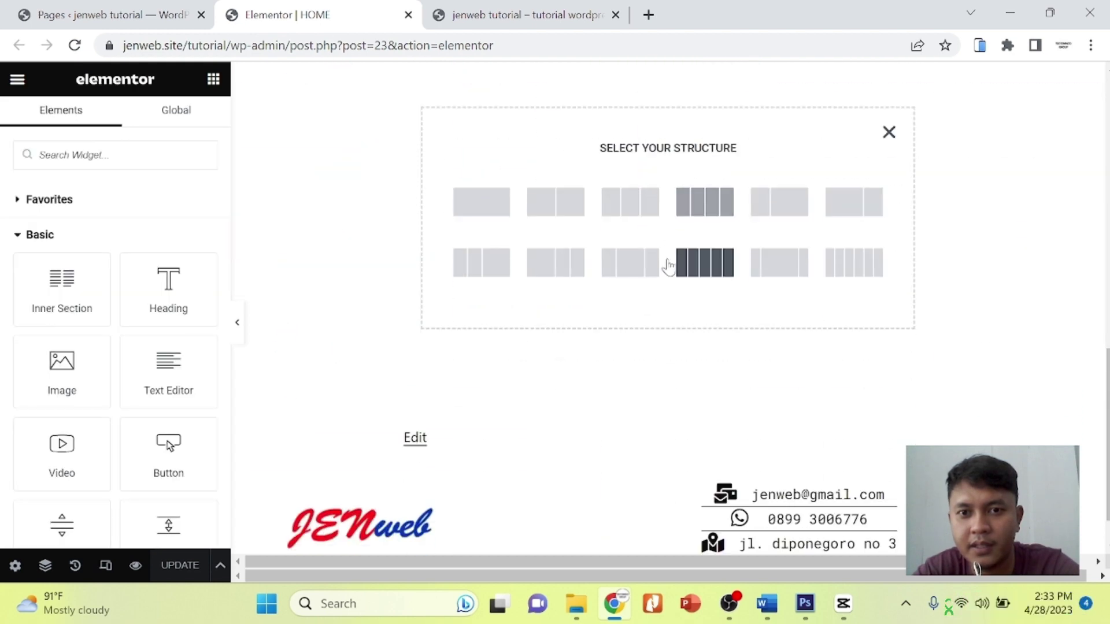
click(479, 293)
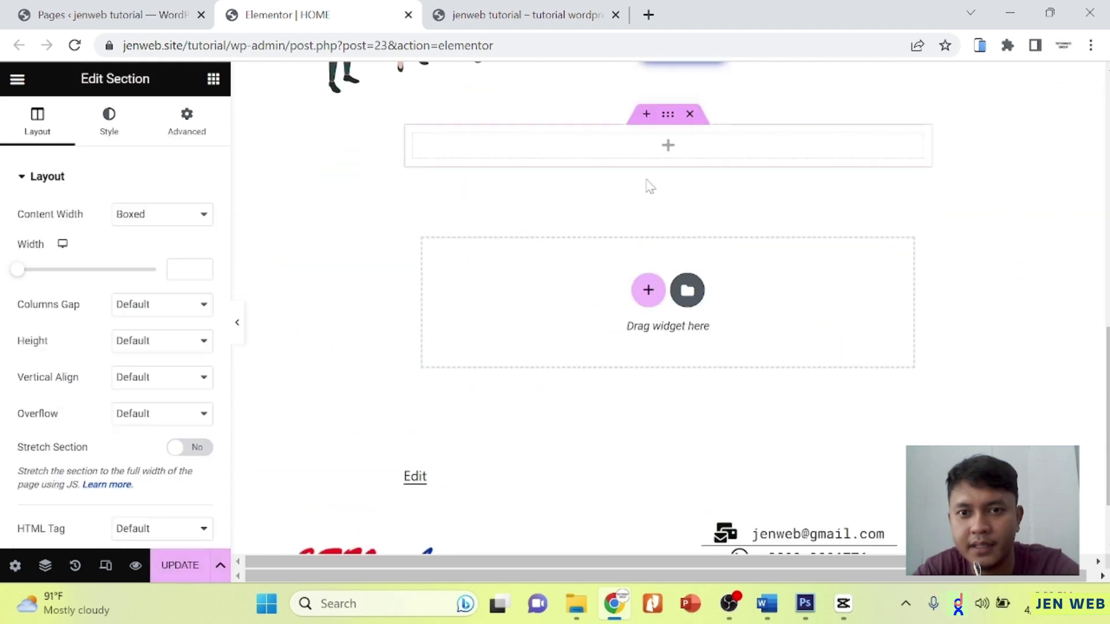
right_click(666, 152)
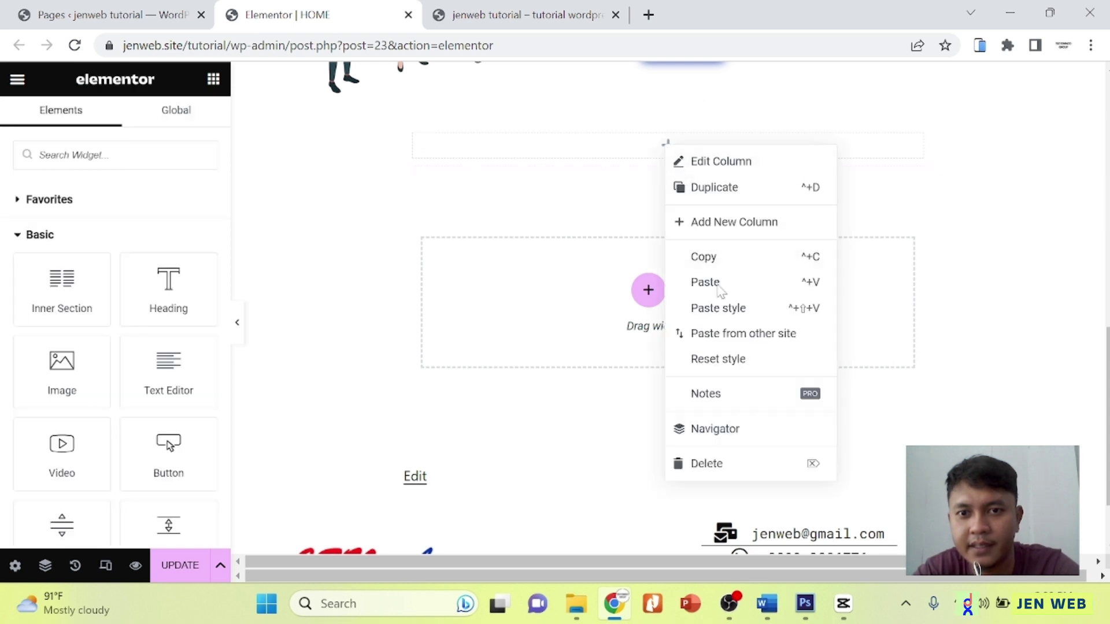
right_click(640, 119)
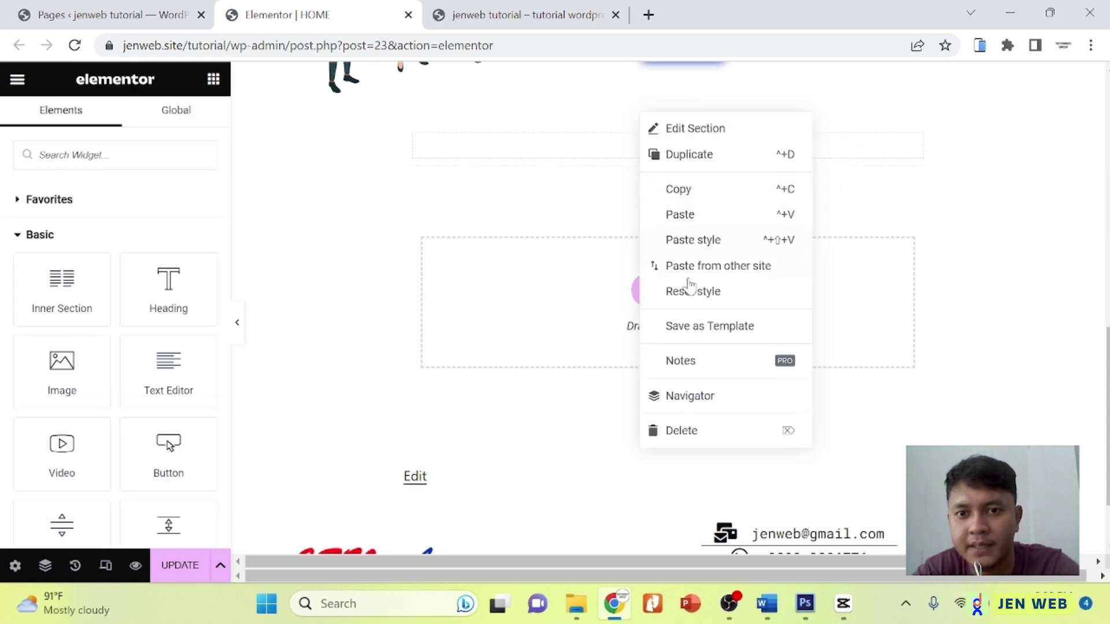
click(693, 222)
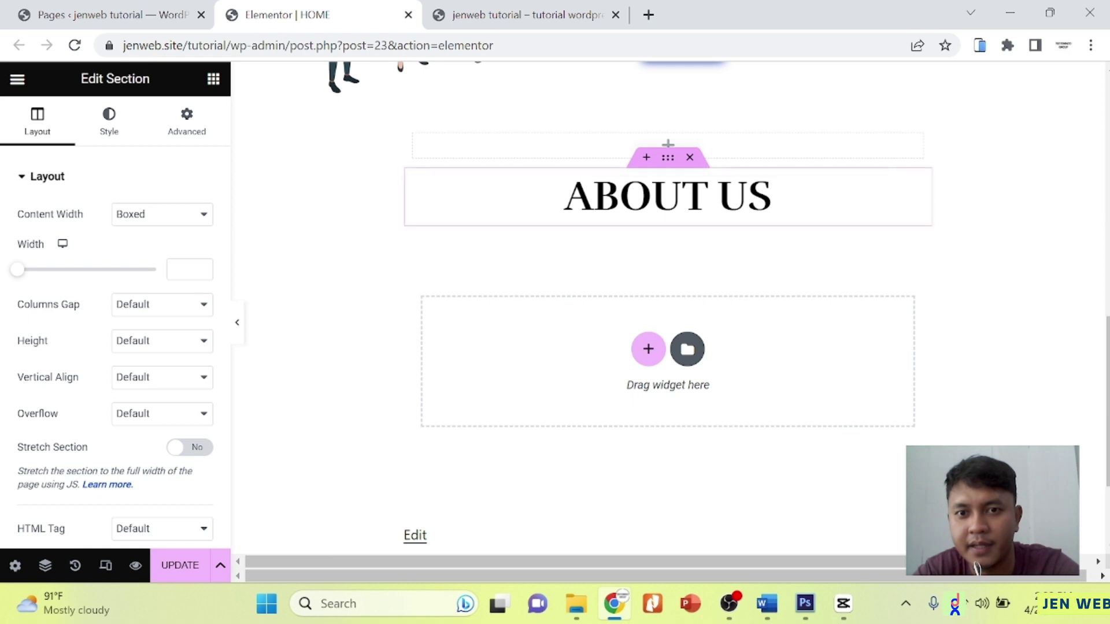
Change the title of the pasted ABOUT US heading to SERVICES.
click(769, 196)
drag(71, 233, 28, 233)
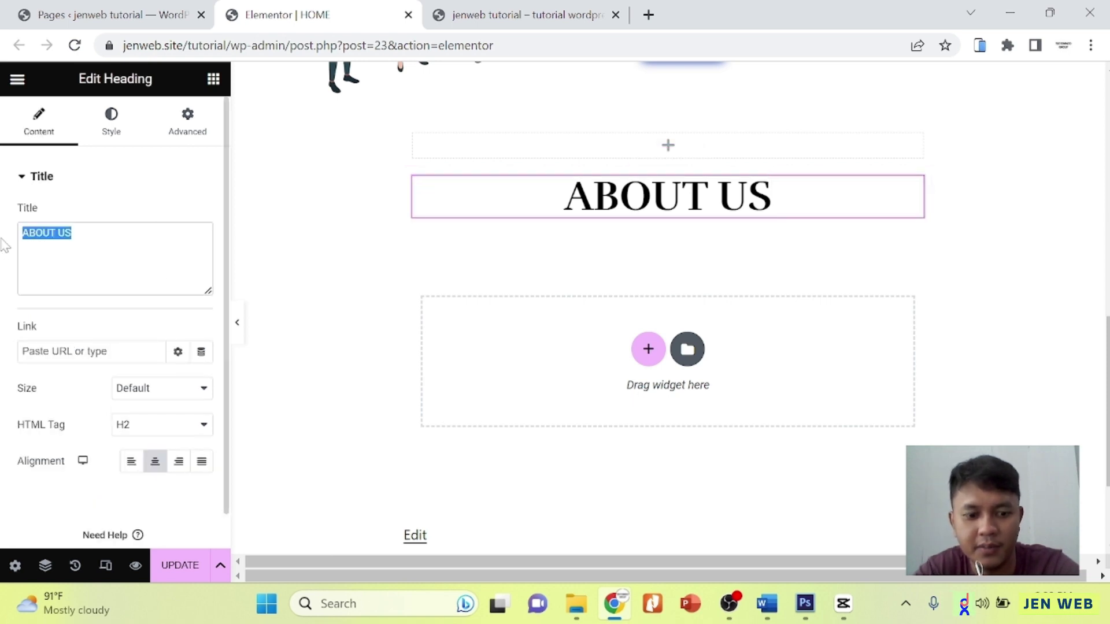
text(SERV)
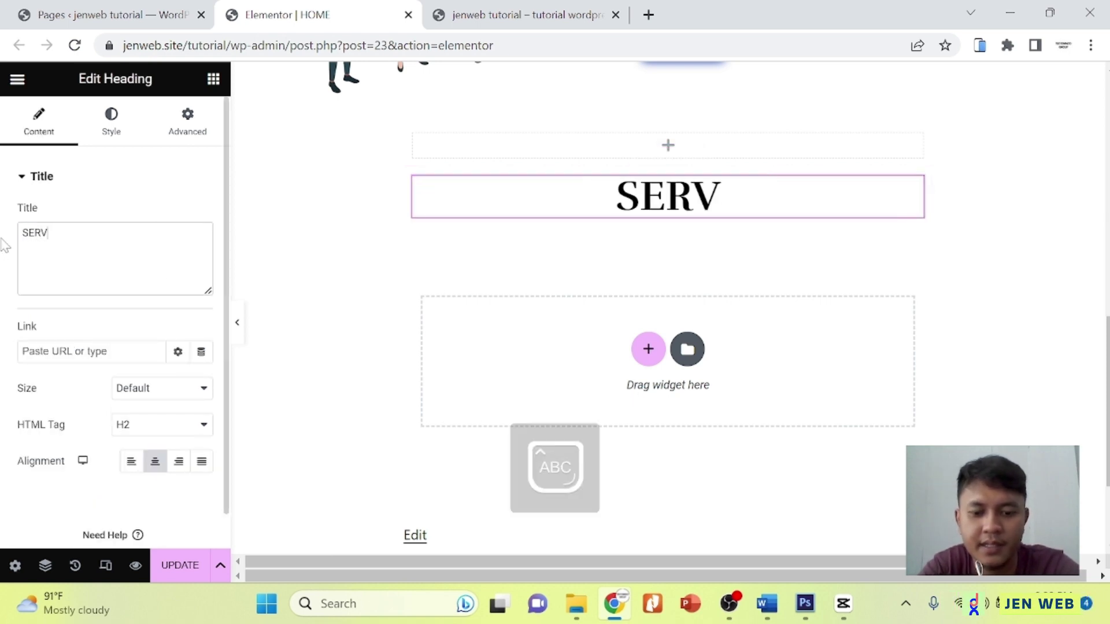
text(ICES)
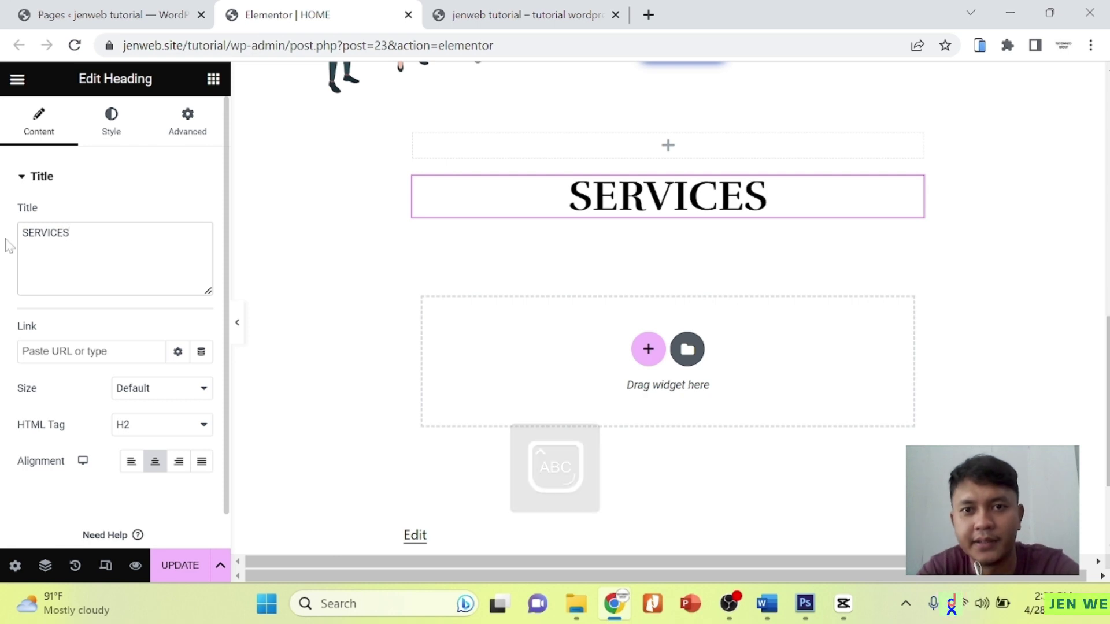
Add a Divider widget to the empty section above the SERVICES heading.
click(668, 147)
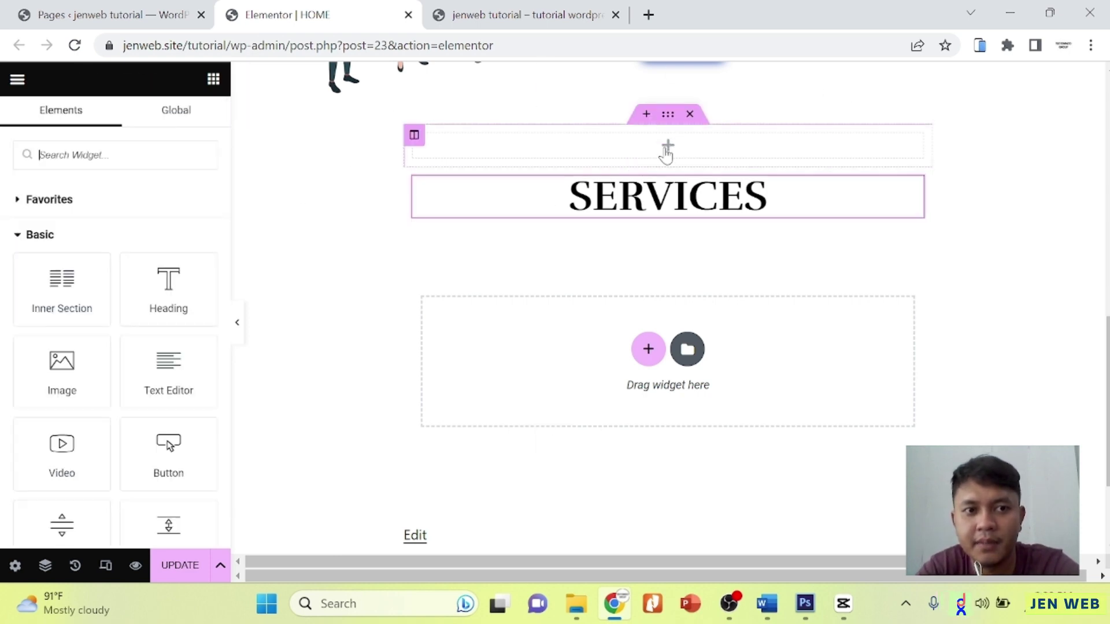
scroll(105, 387, down, 3)
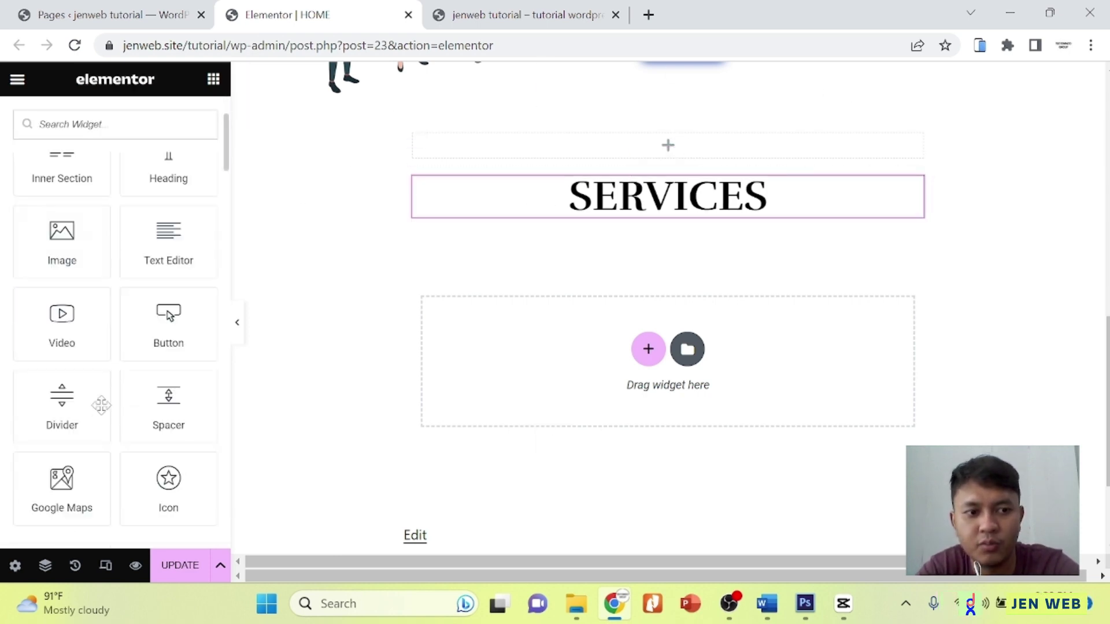
drag(62, 406, 686, 148)
scroll(670, 220, up, 1)
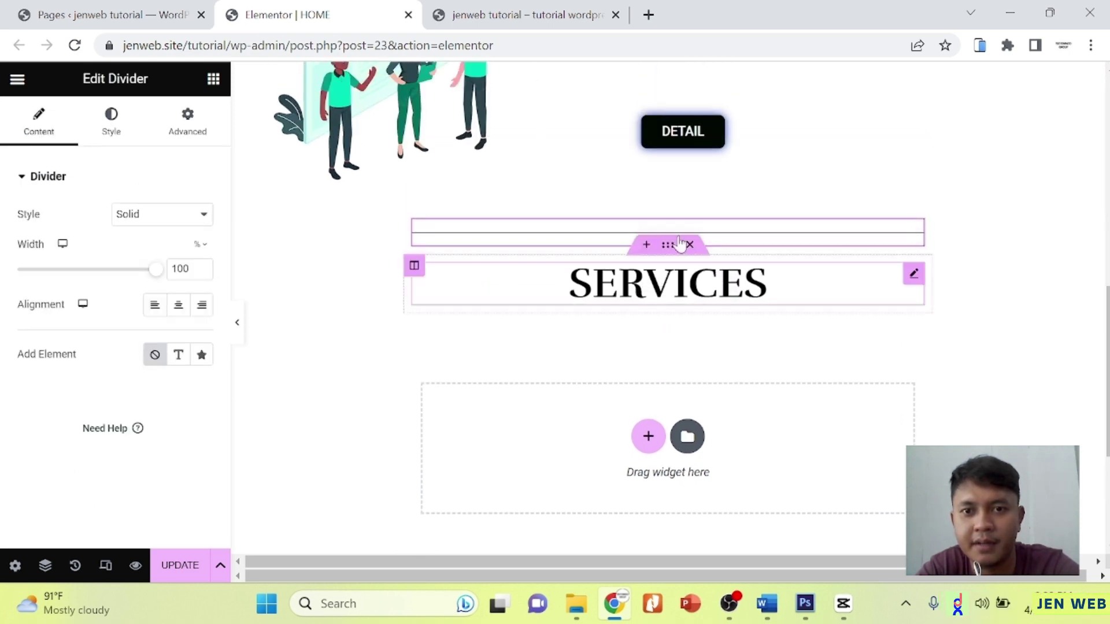
Set the divider section's content width to Full Width and turn on Stretch Section.
click(670, 203)
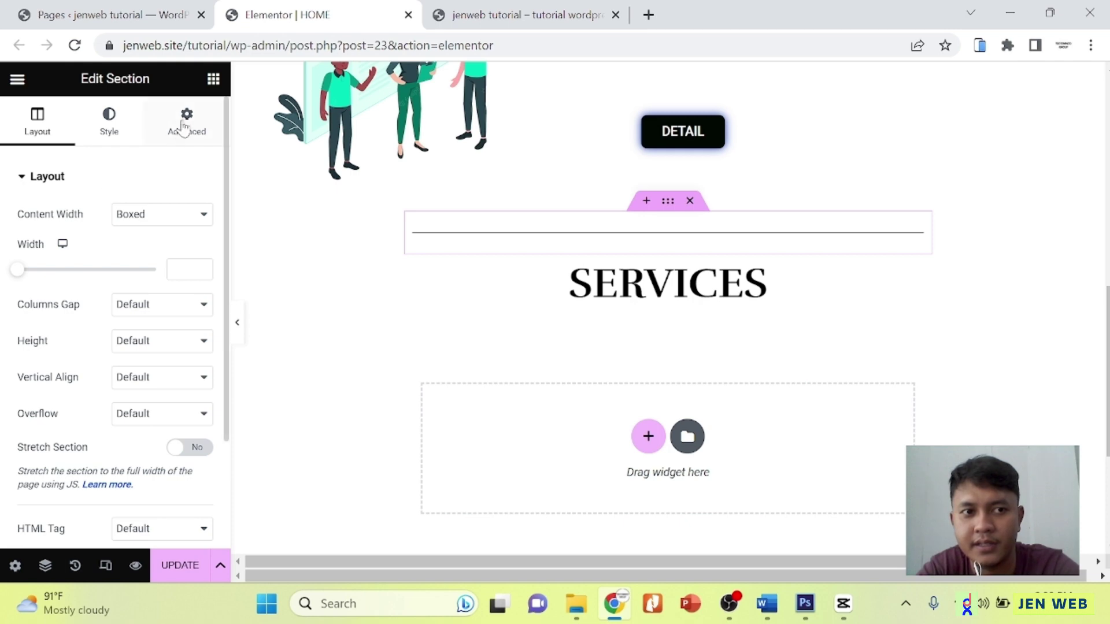
click(183, 215)
click(158, 249)
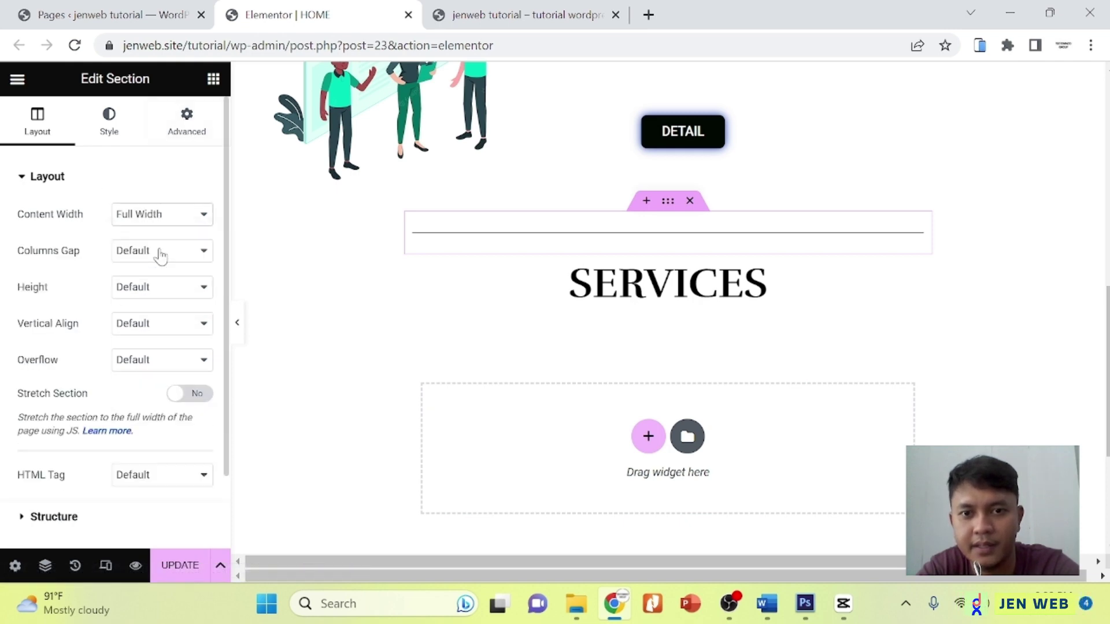
click(178, 393)
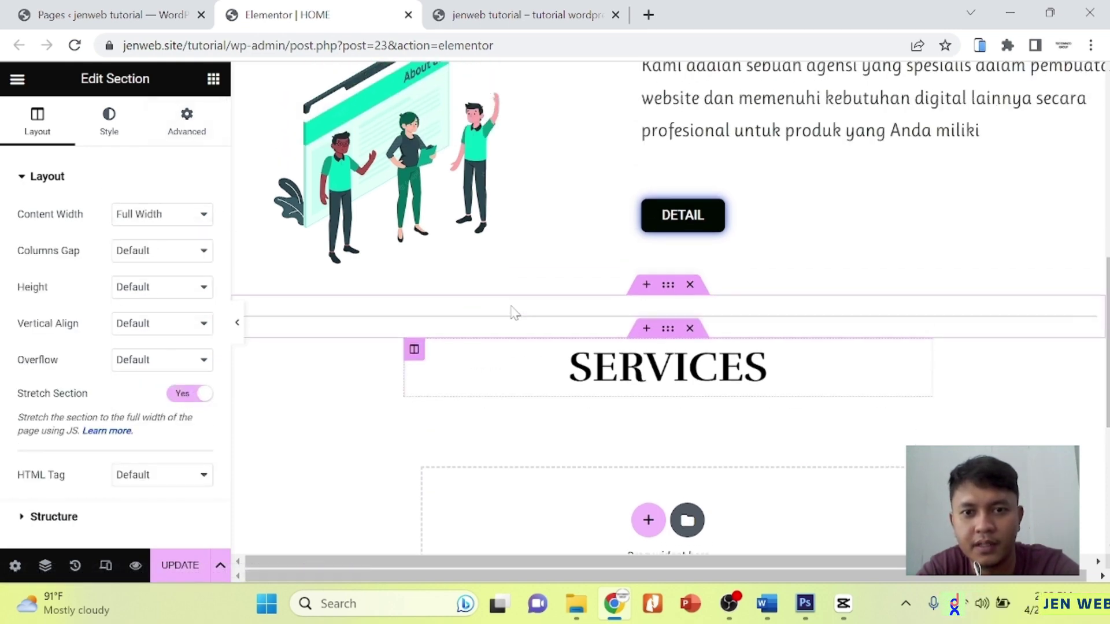
Unlink the divider section's margin and padding values with a 30 px top margin, and update the page.
click(183, 127)
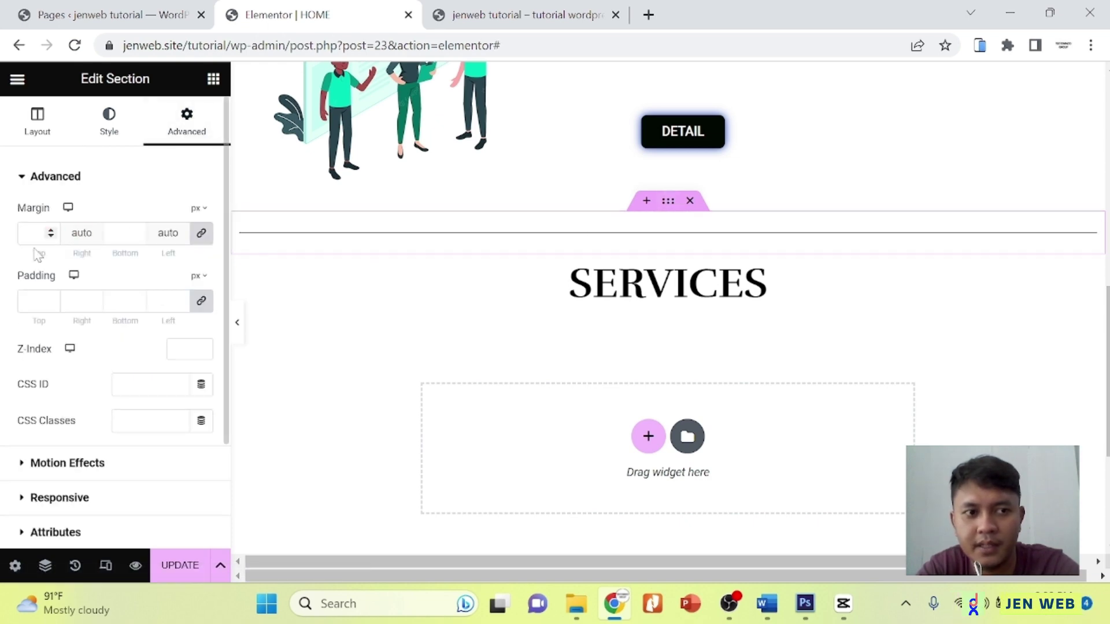
click(200, 232)
click(200, 301)
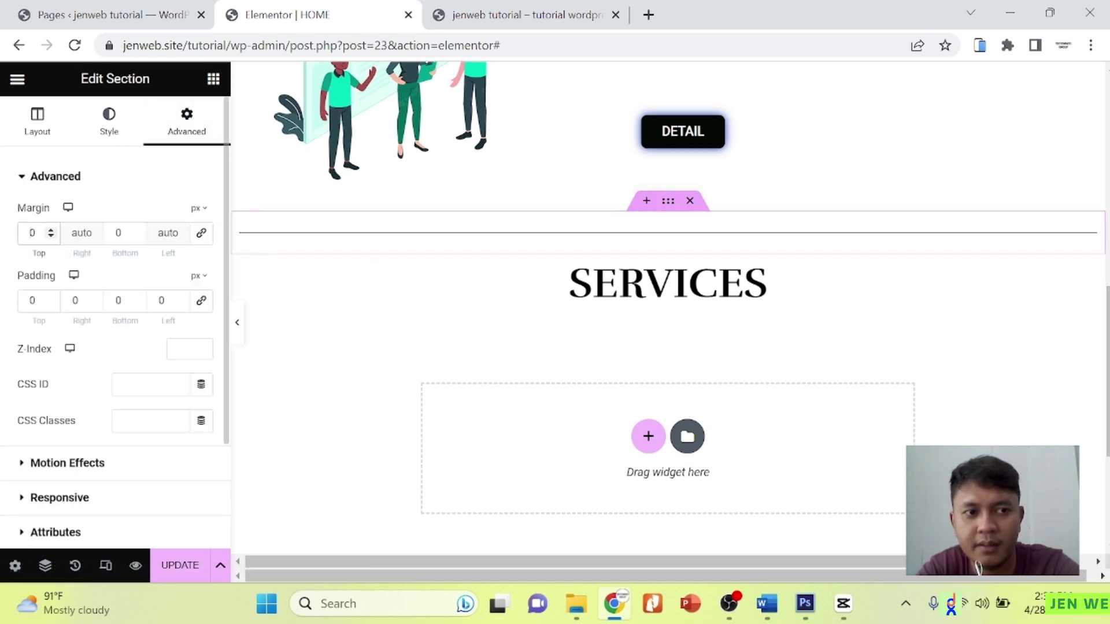
text(3)
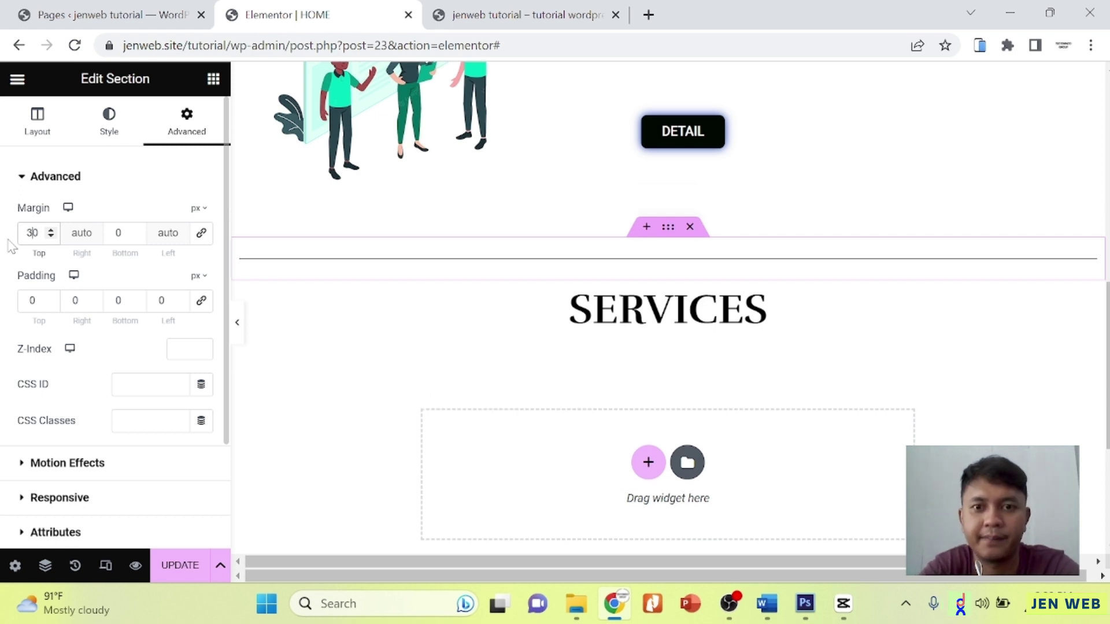
click(192, 565)
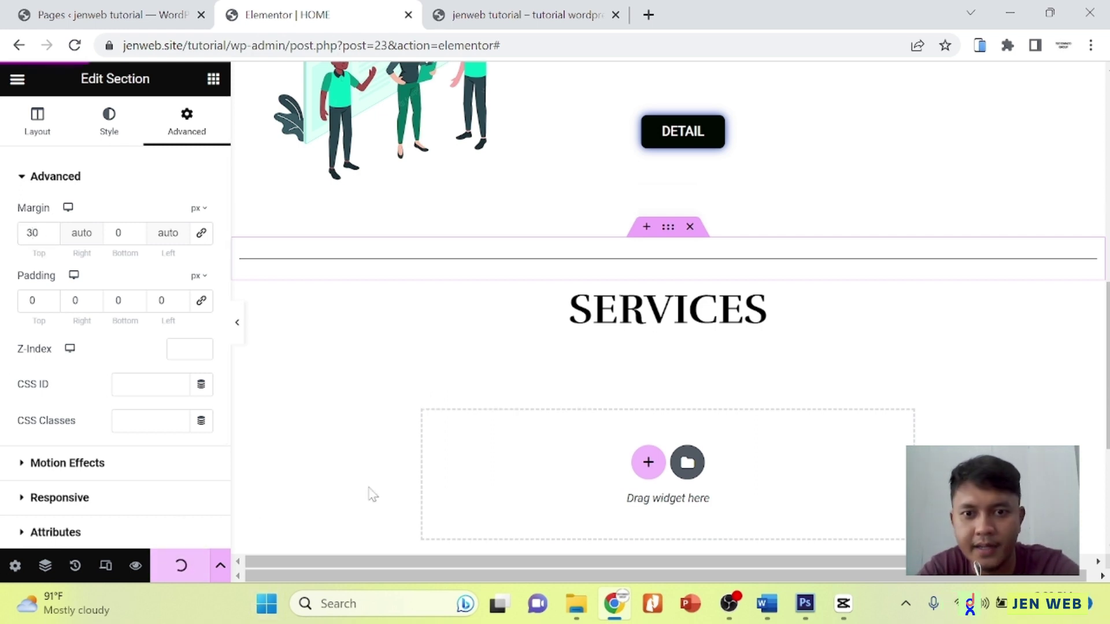
Review the spacing and layout of the ABOUT US section, the divider and the SERVICES heading.
scroll(638, 293, up, 8)
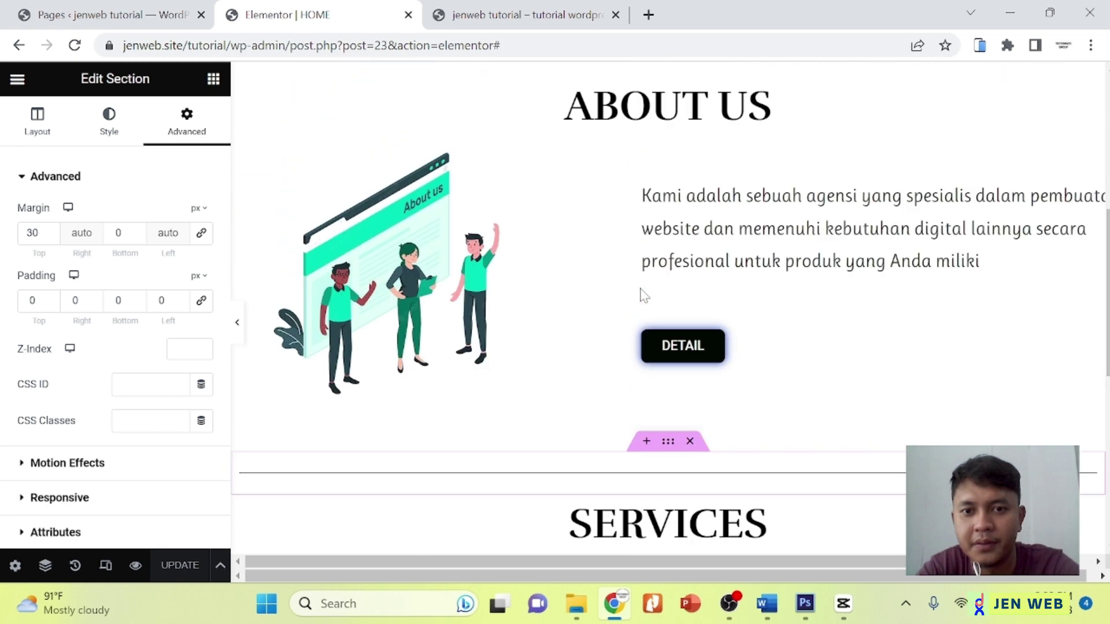
scroll(641, 291, down, 4)
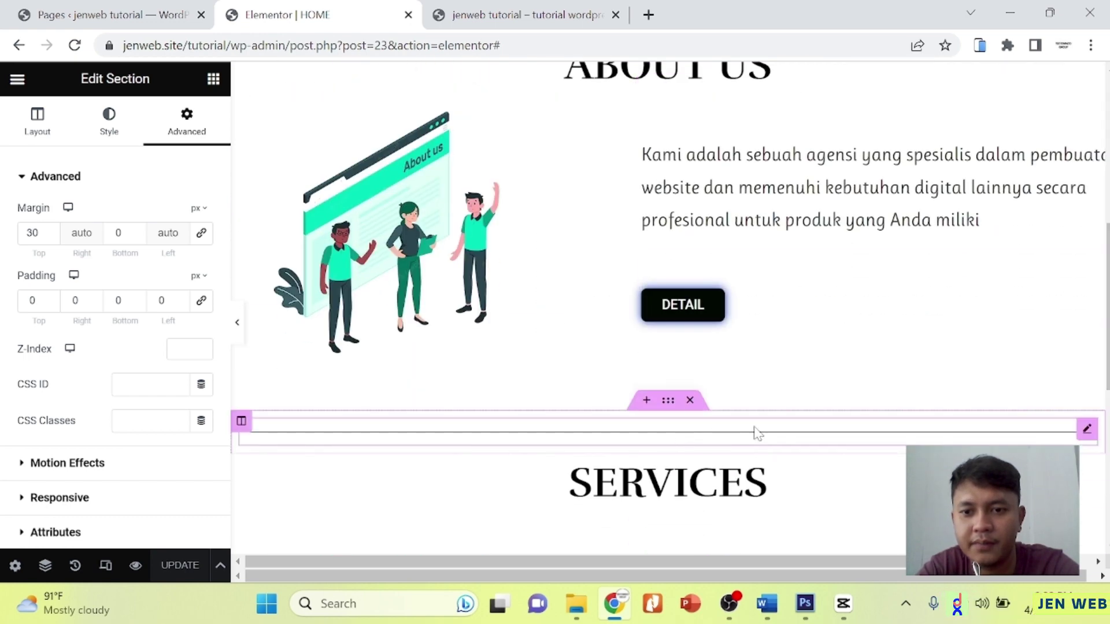
scroll(757, 433, down, 3)
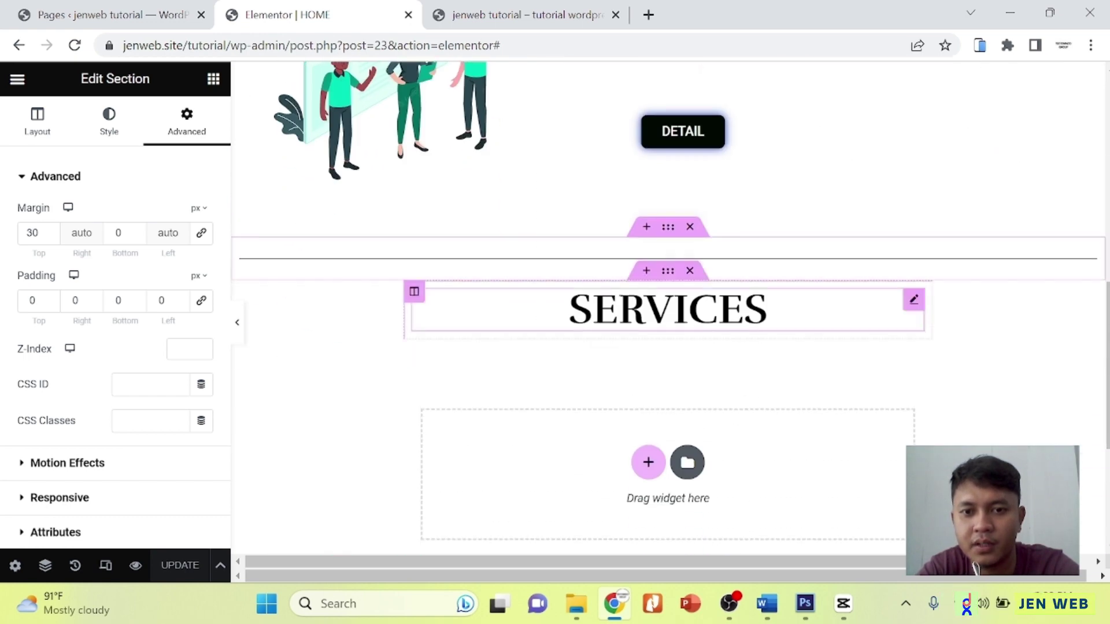
click(768, 310)
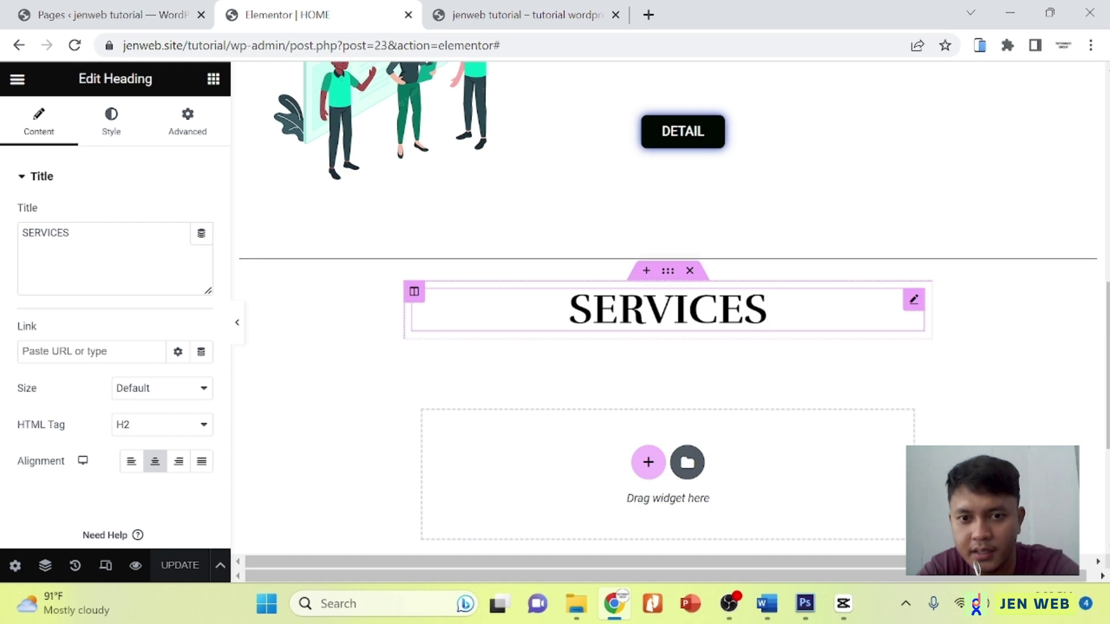
scroll(850, 348, down, 2)
scroll(850, 348, up, 7)
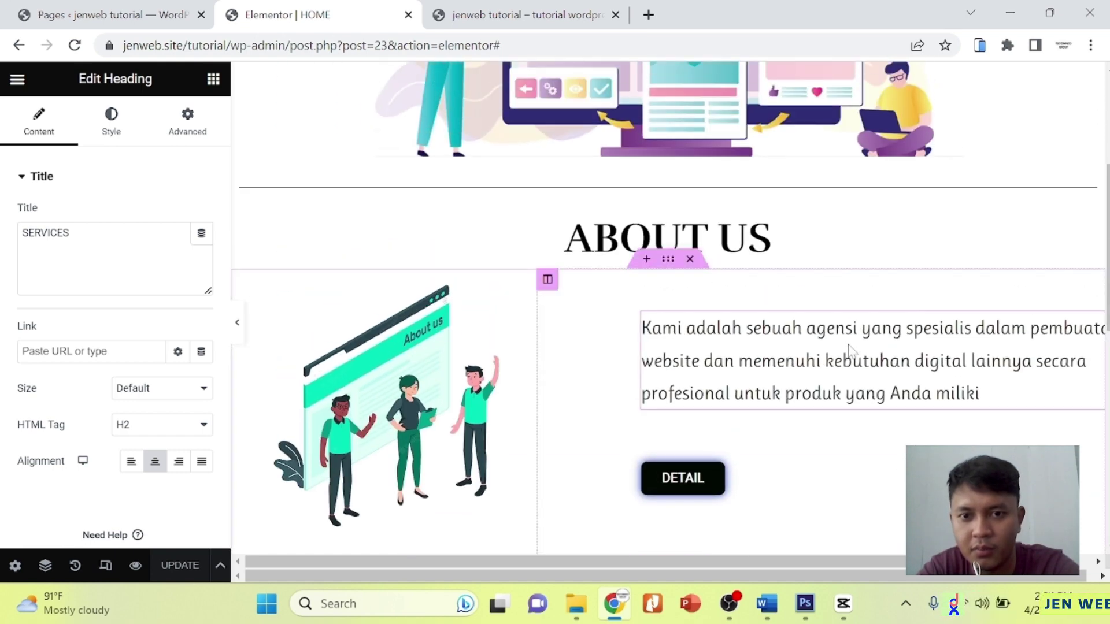
scroll(850, 349, down, 2)
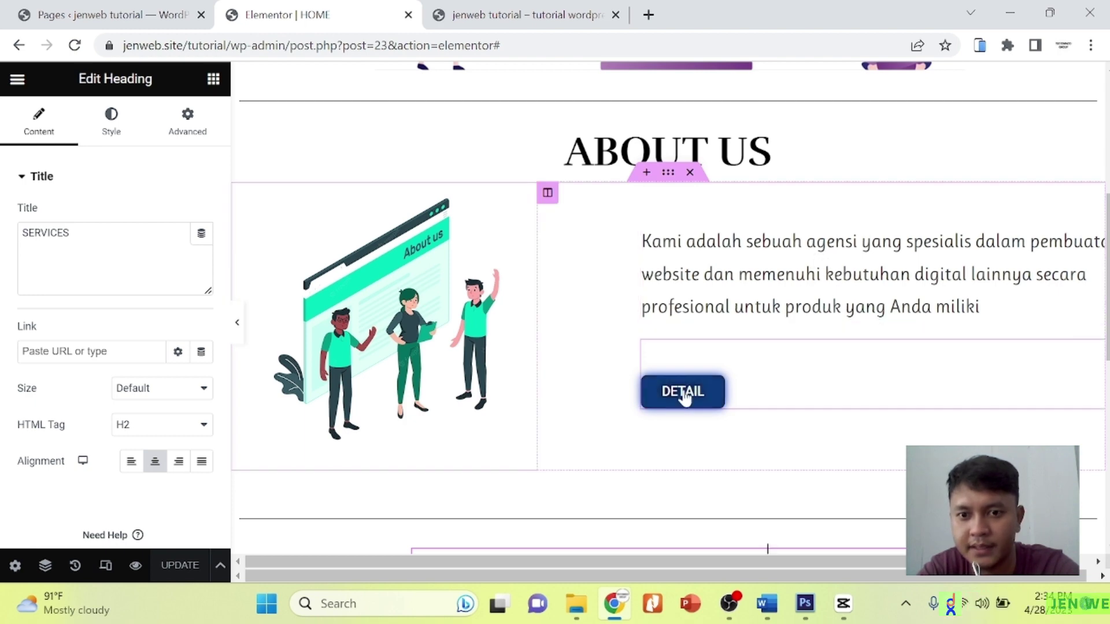
Add a new section with three equal columns below the SERVICES heading.
scroll(657, 341, down, 6)
click(649, 376)
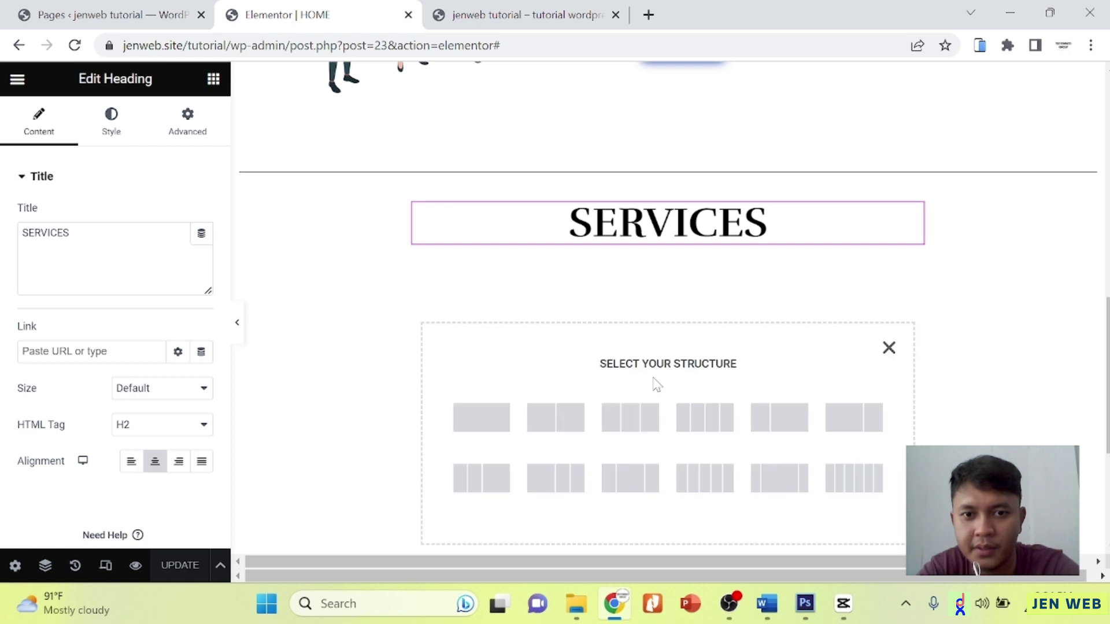
scroll(607, 286, down, 3)
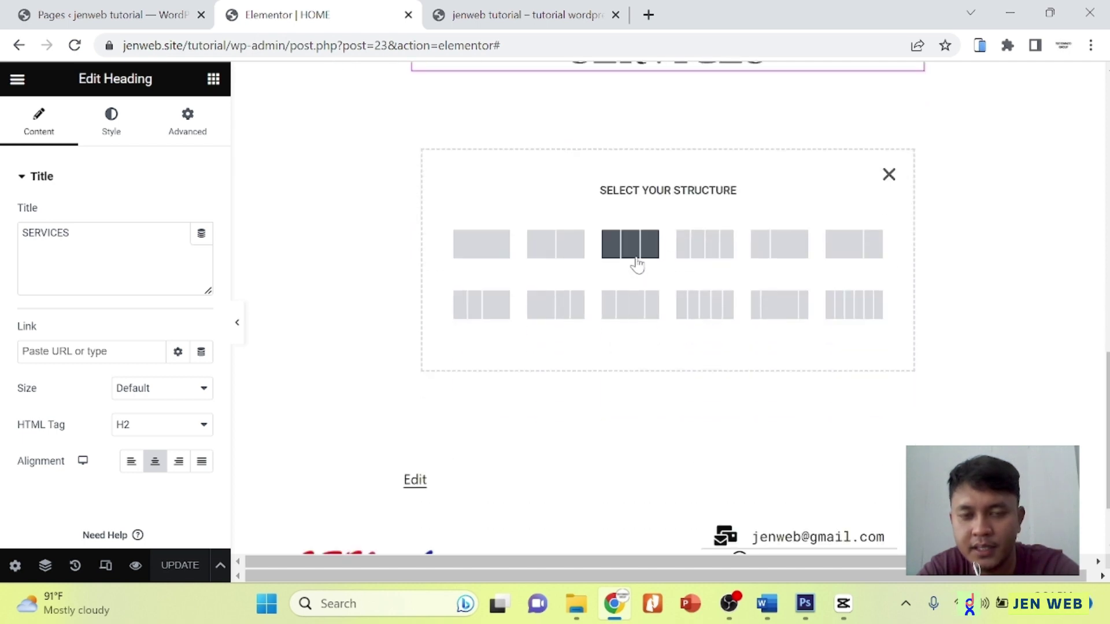
click(634, 252)
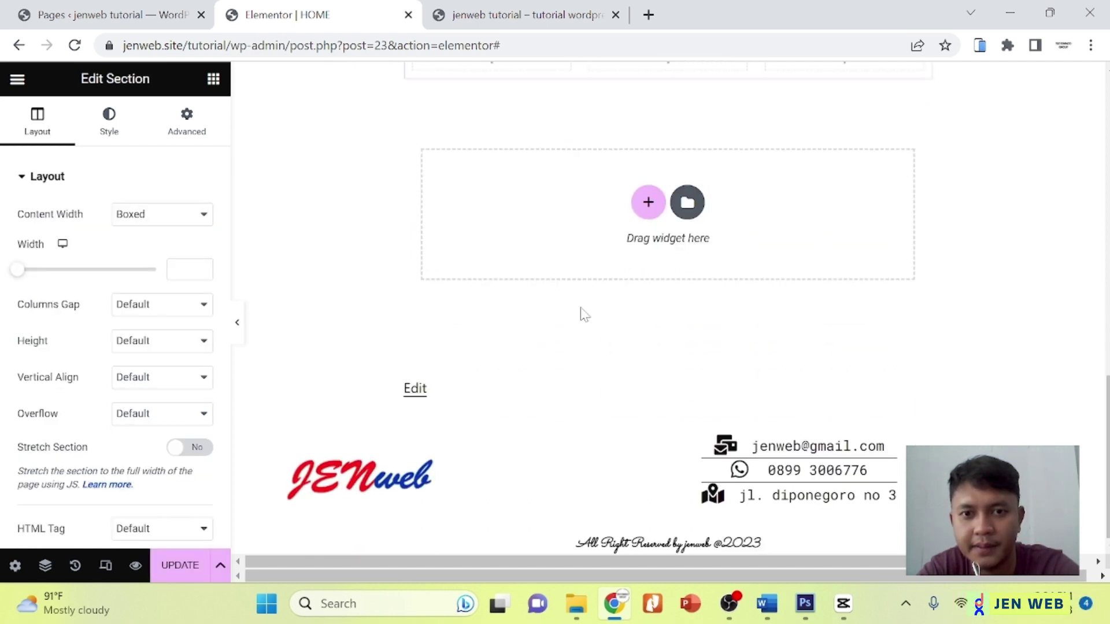
Set the three-column section's content width to Full Width, turn on Stretch Section, and update the page.
scroll(590, 266, up, 3)
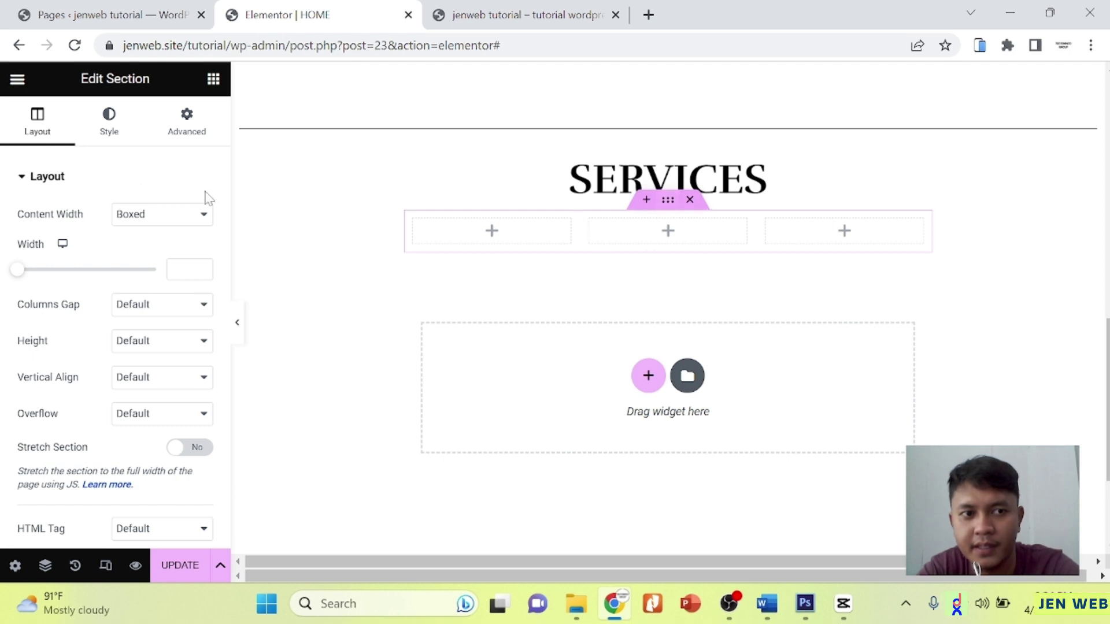
click(162, 214)
click(162, 245)
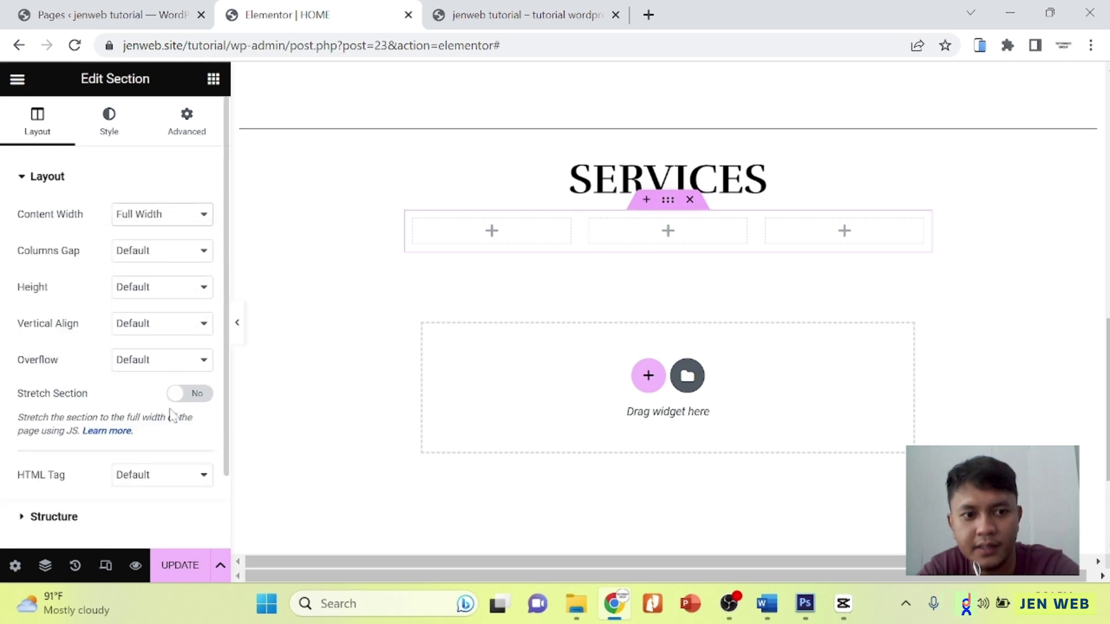
click(193, 399)
click(179, 567)
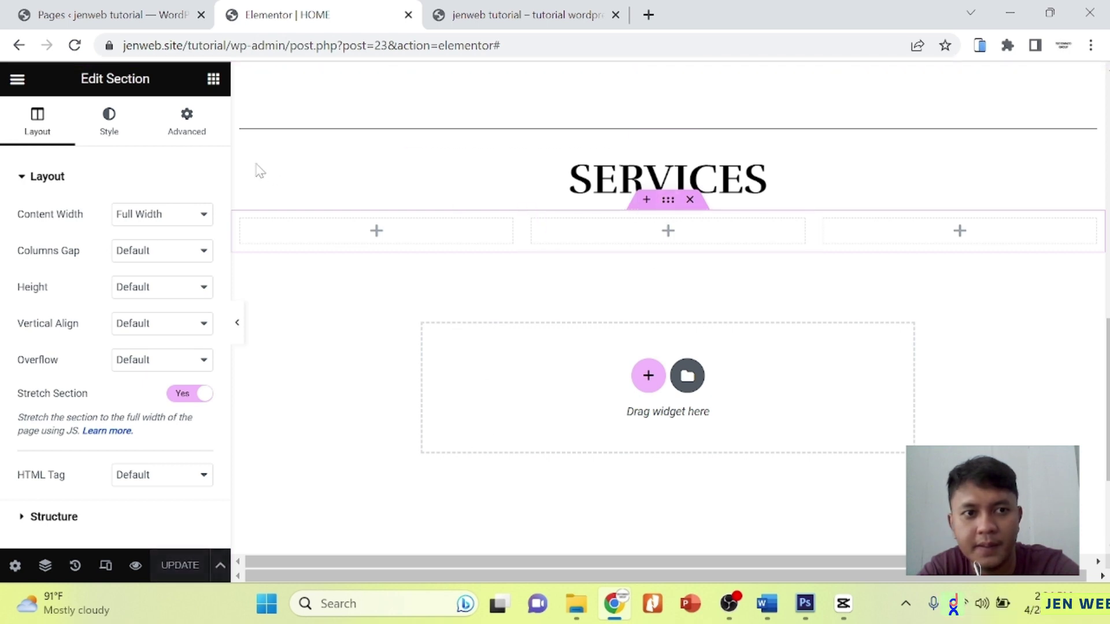
Unlink the three-column section's margin values, set the top margin to 20 px, and update the page.
click(181, 130)
click(201, 233)
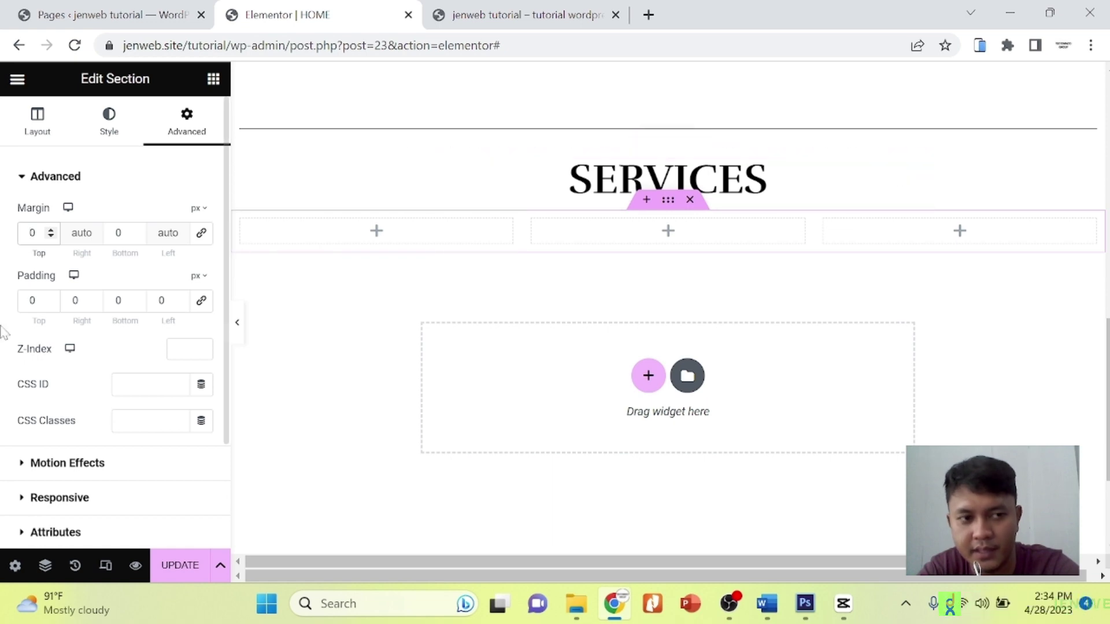
click(18, 238)
text(2)
click(176, 566)
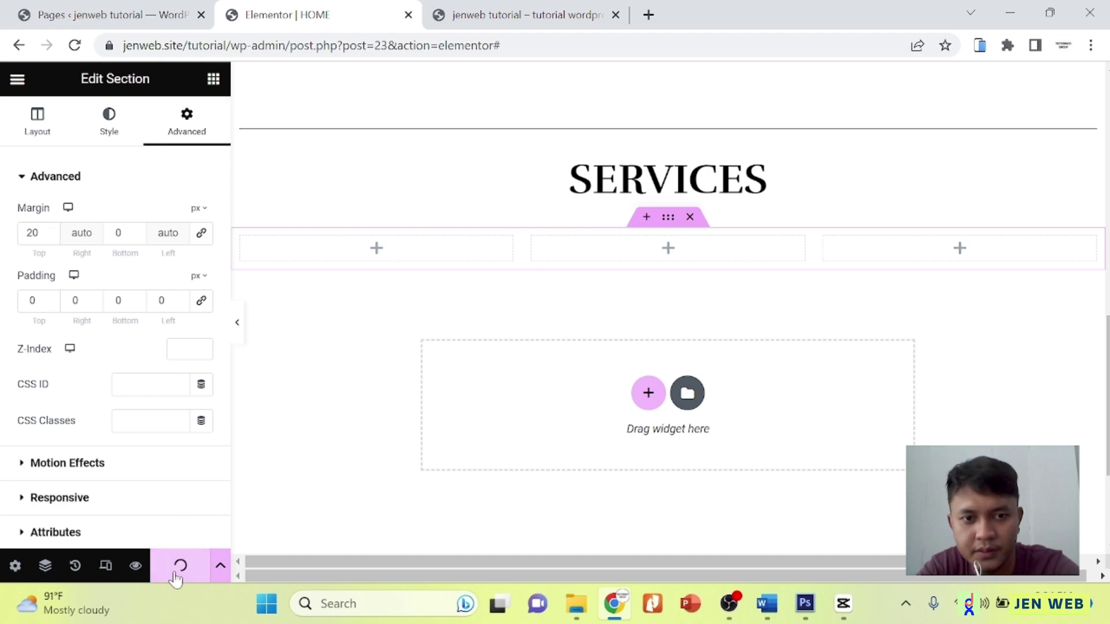
Add an Image widget to each of the three columns below the SERVICES heading.
click(376, 250)
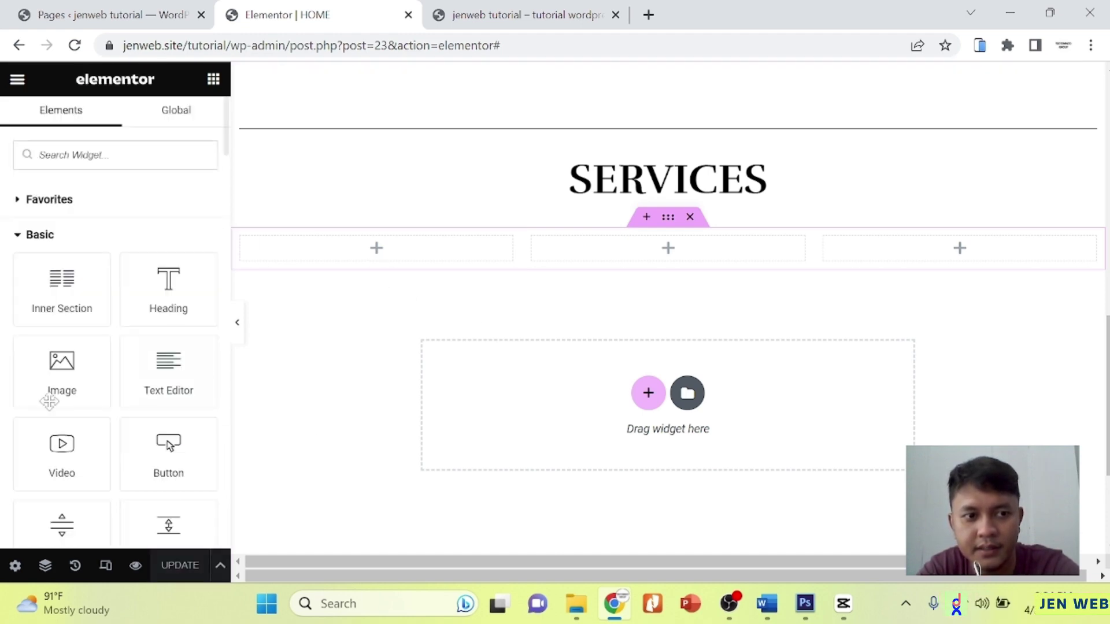
drag(58, 389, 396, 260)
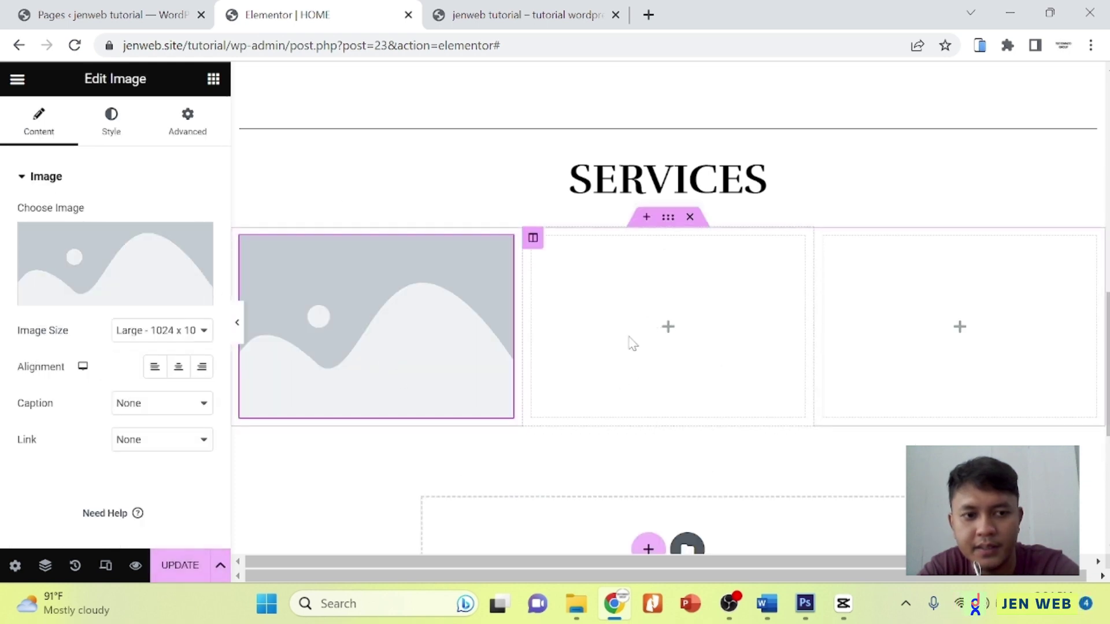
click(668, 326)
drag(75, 379, 635, 367)
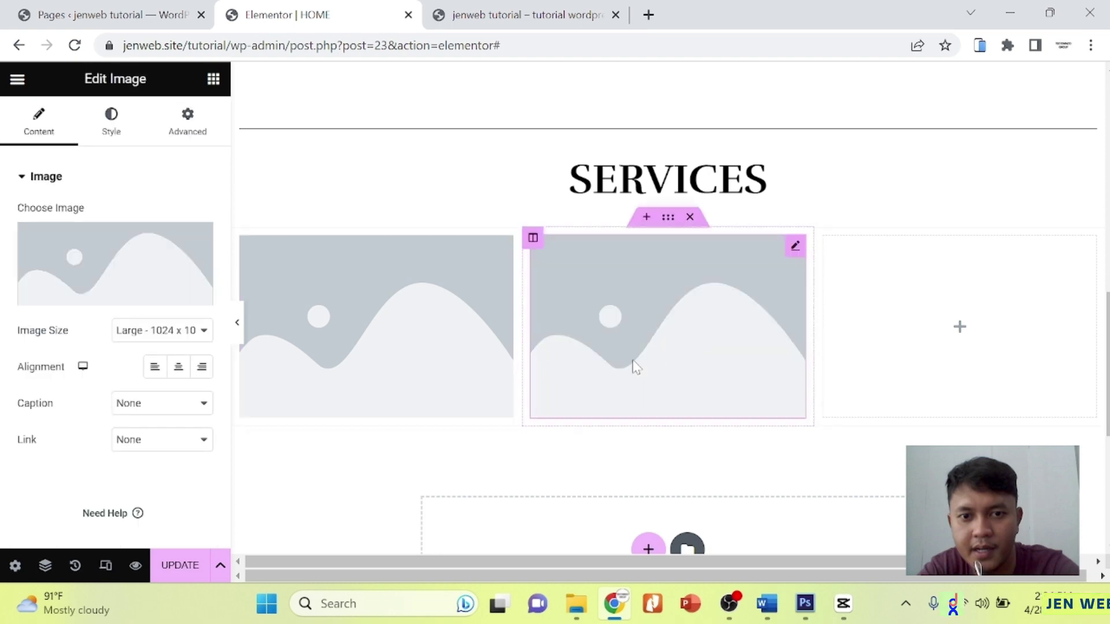
click(844, 366)
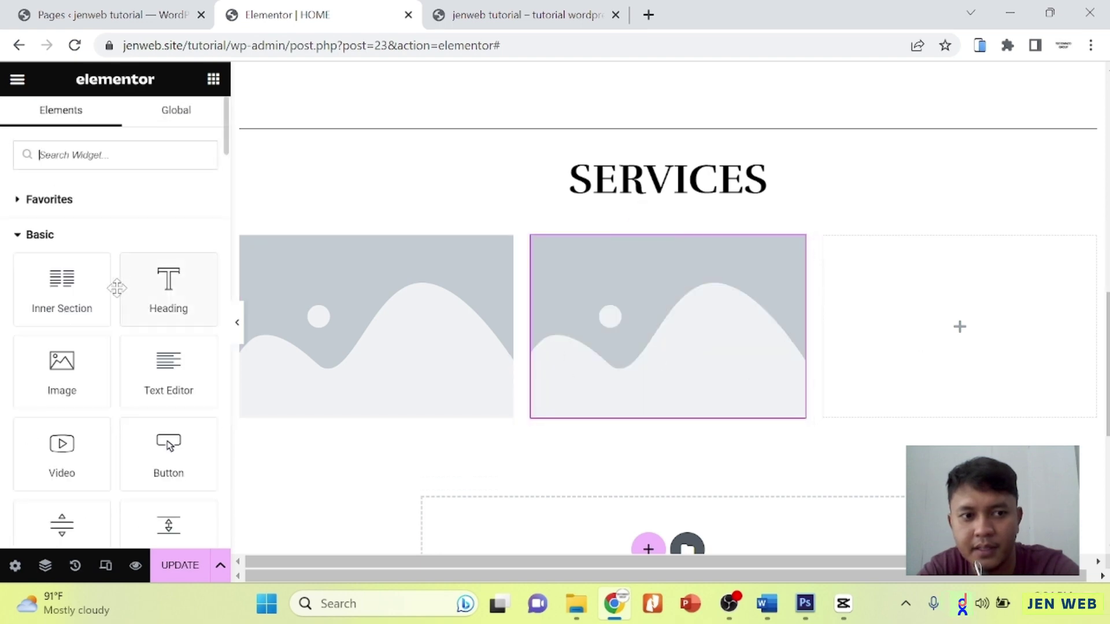
drag(64, 379, 925, 302)
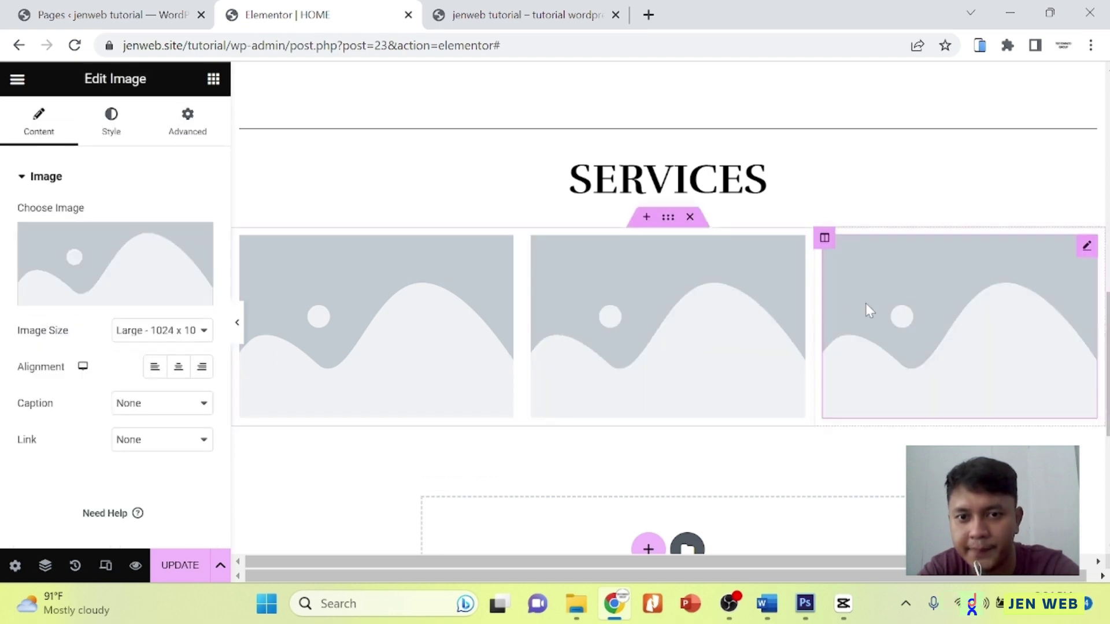
Delete the Image widget in the first column and add a new Image widget in its place.
scroll(636, 295, down, 1)
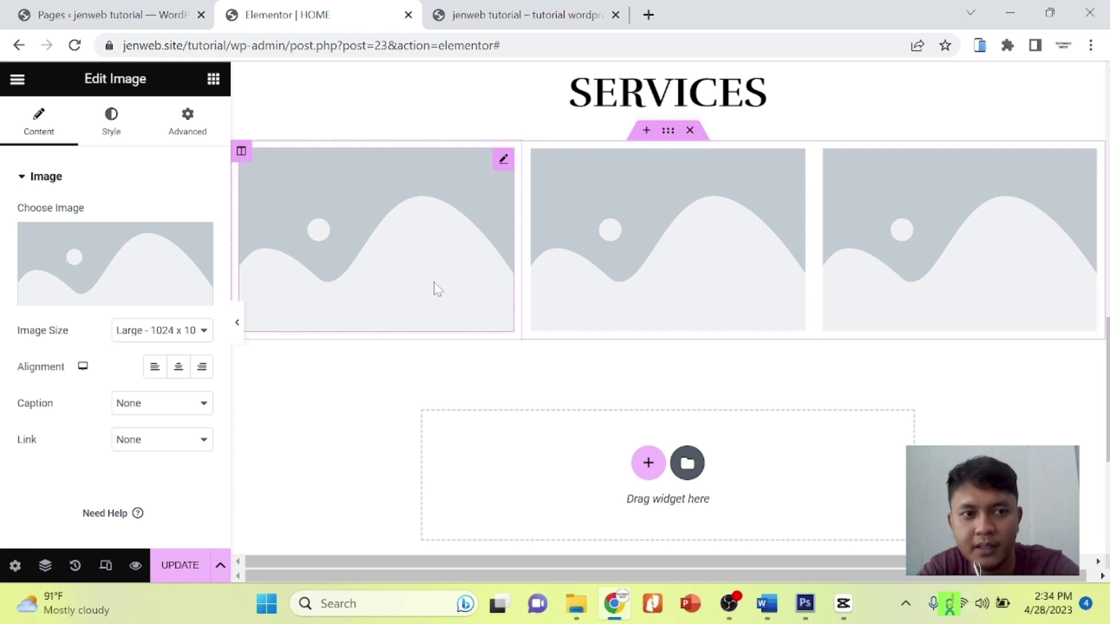
right_click(506, 163)
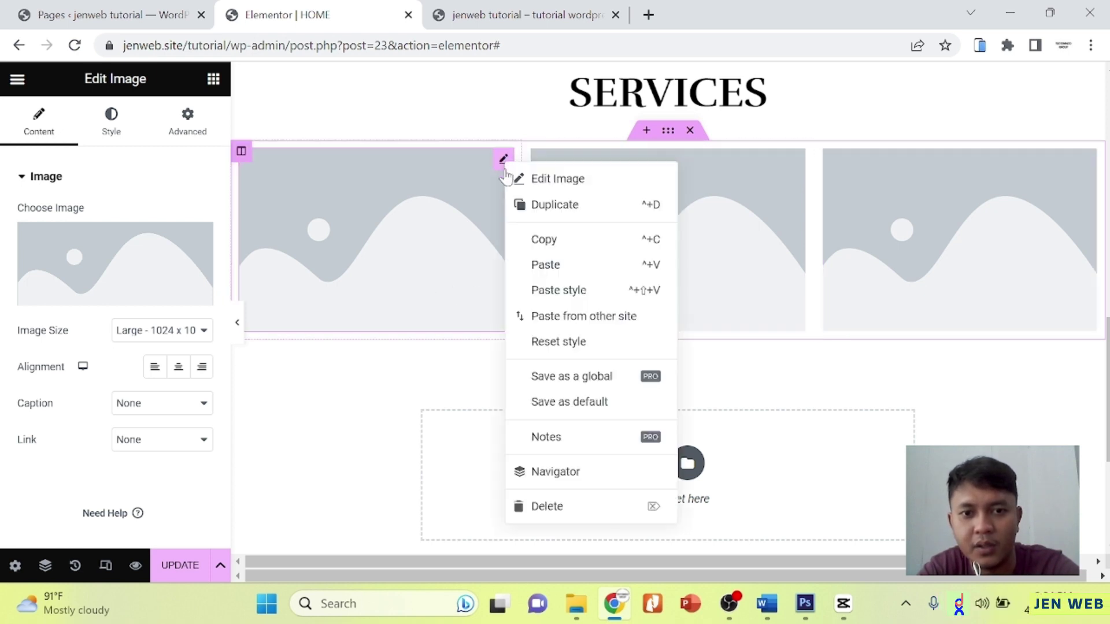
click(539, 507)
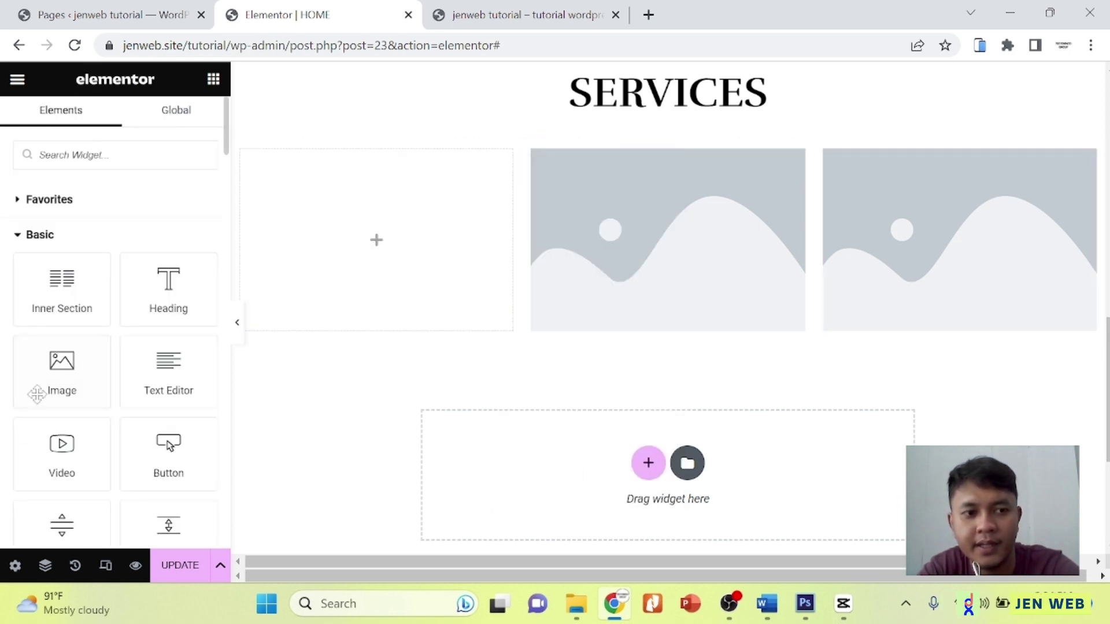
mouse_move(60, 450)
mouse_down()
mouse_move(362, 248)
mouse_move(74, 449)
mouse_up()
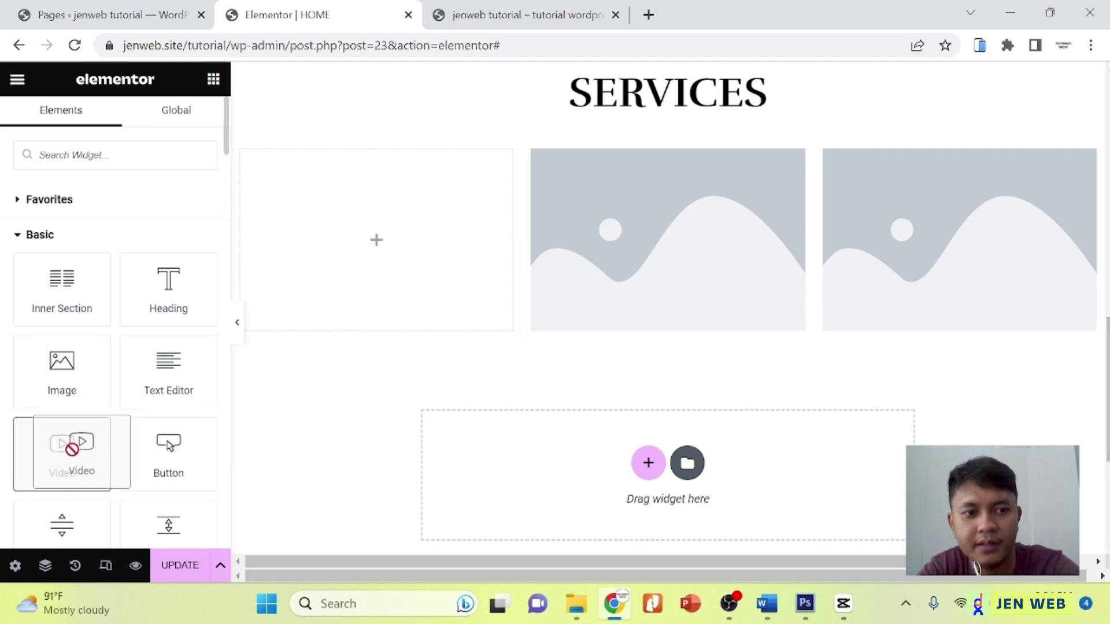
drag(62, 370, 384, 258)
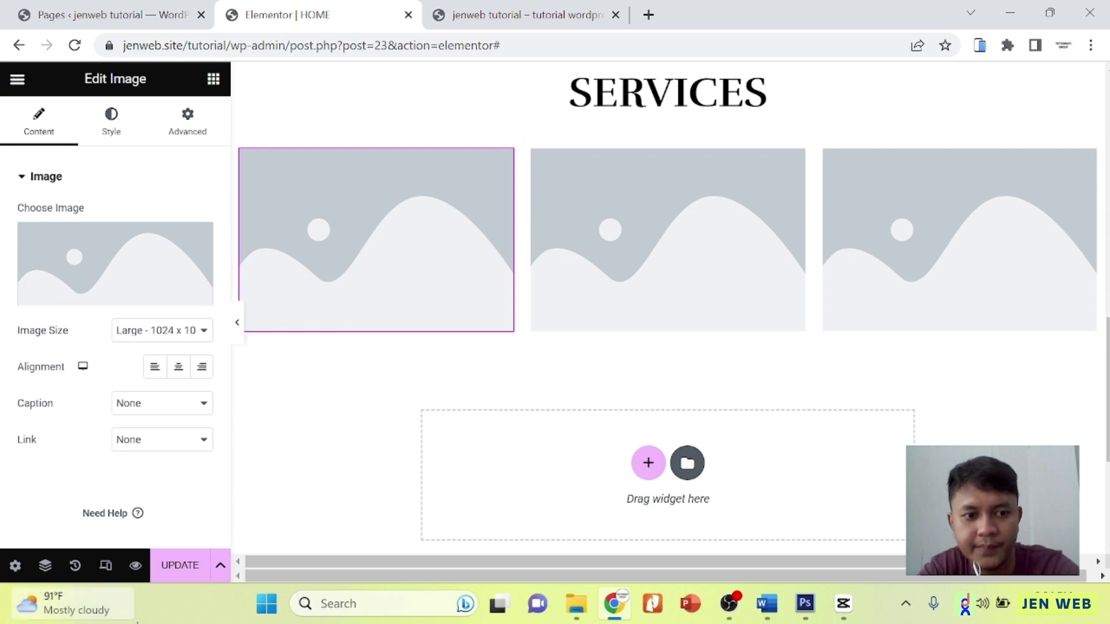
Update the page and add a single-column section below the row of images.
click(180, 565)
scroll(283, 373, down, 1)
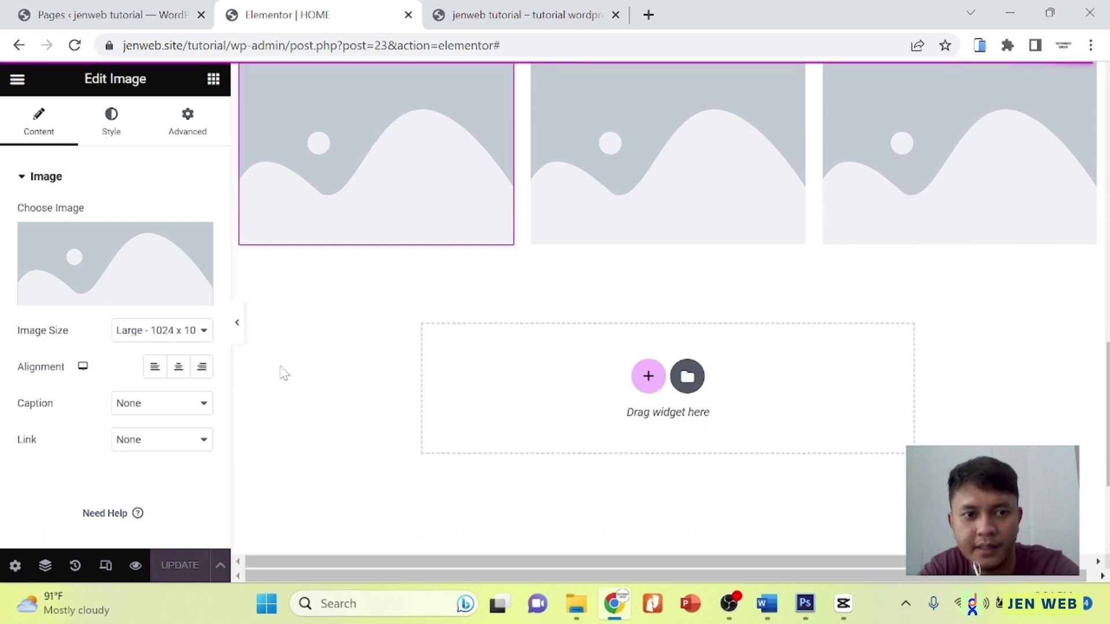
click(648, 376)
click(496, 430)
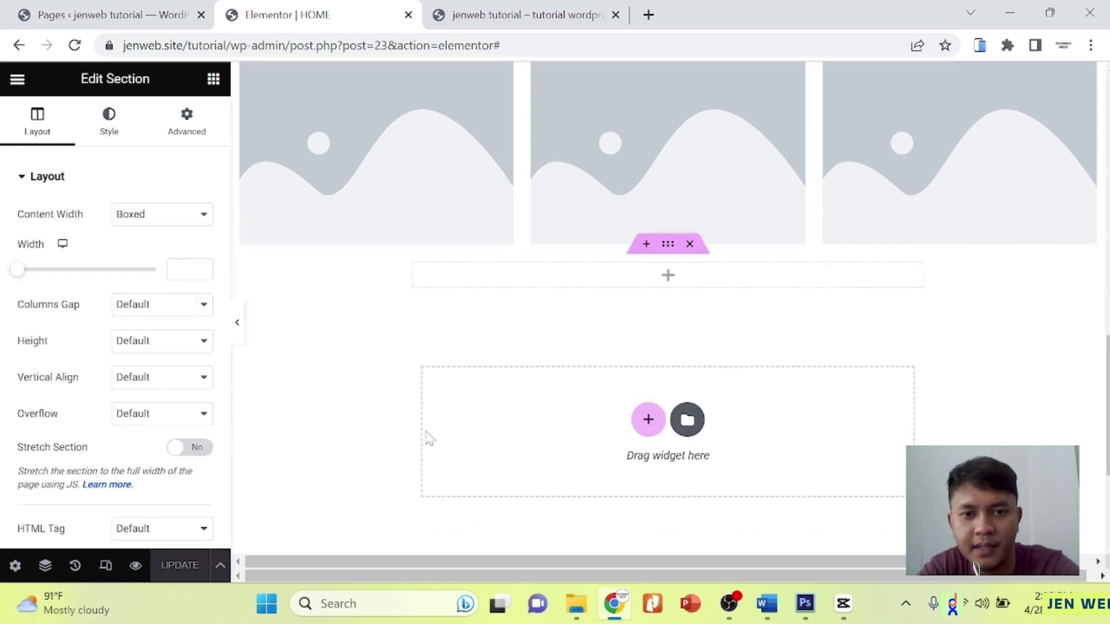
Add a Heading widget below the first column's image and set its title to "Pembuatan Website".
click(668, 276)
drag(157, 295, 389, 242)
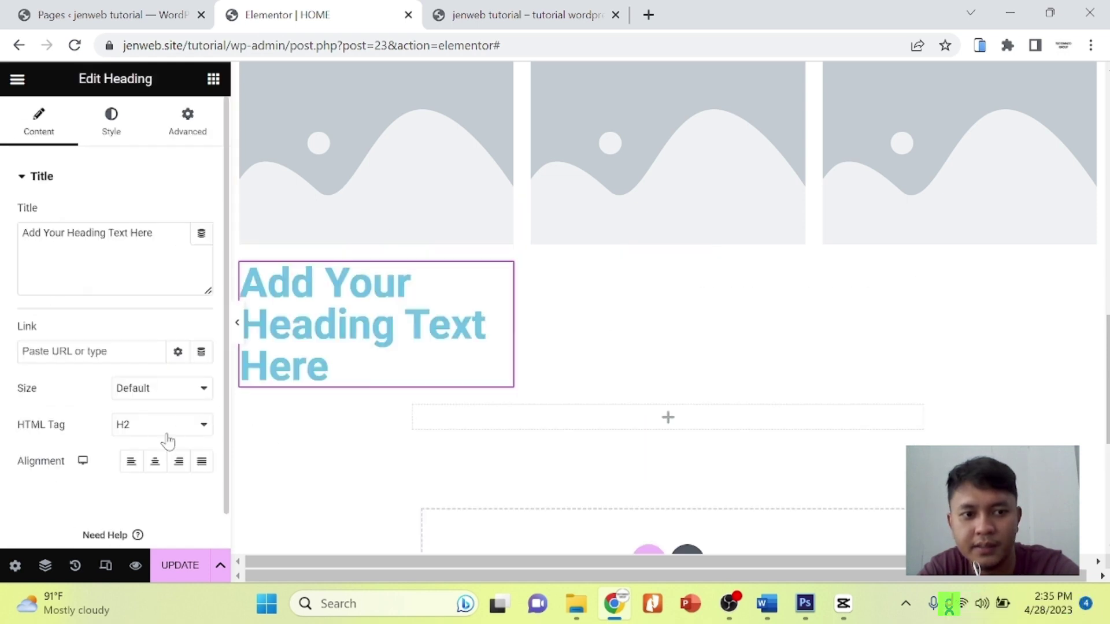
drag(159, 233, 3, 241)
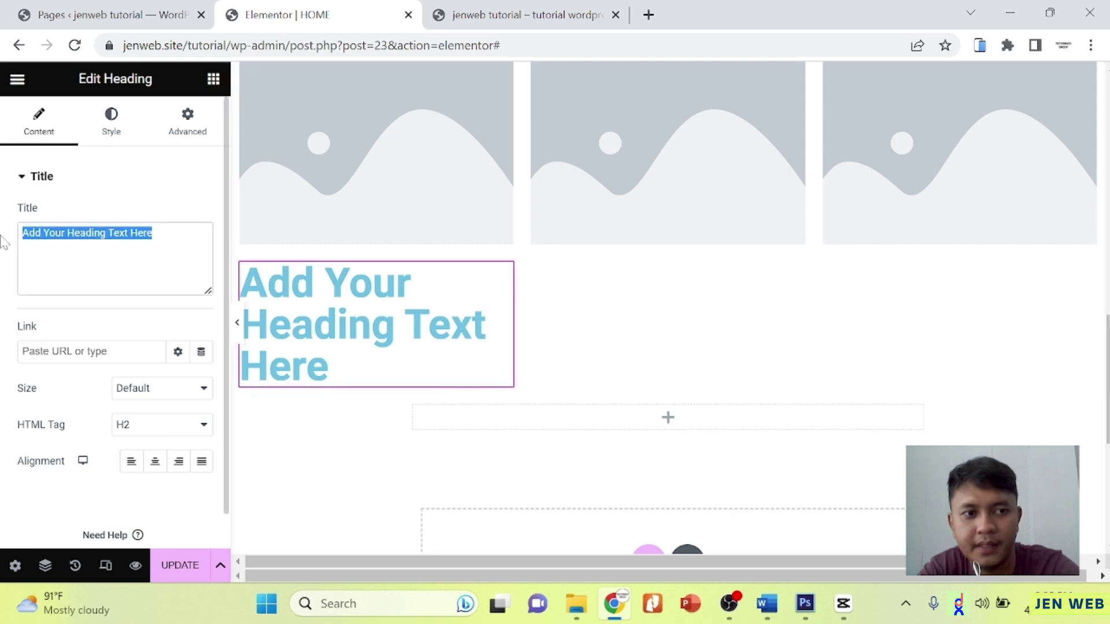
key(BackSpace)
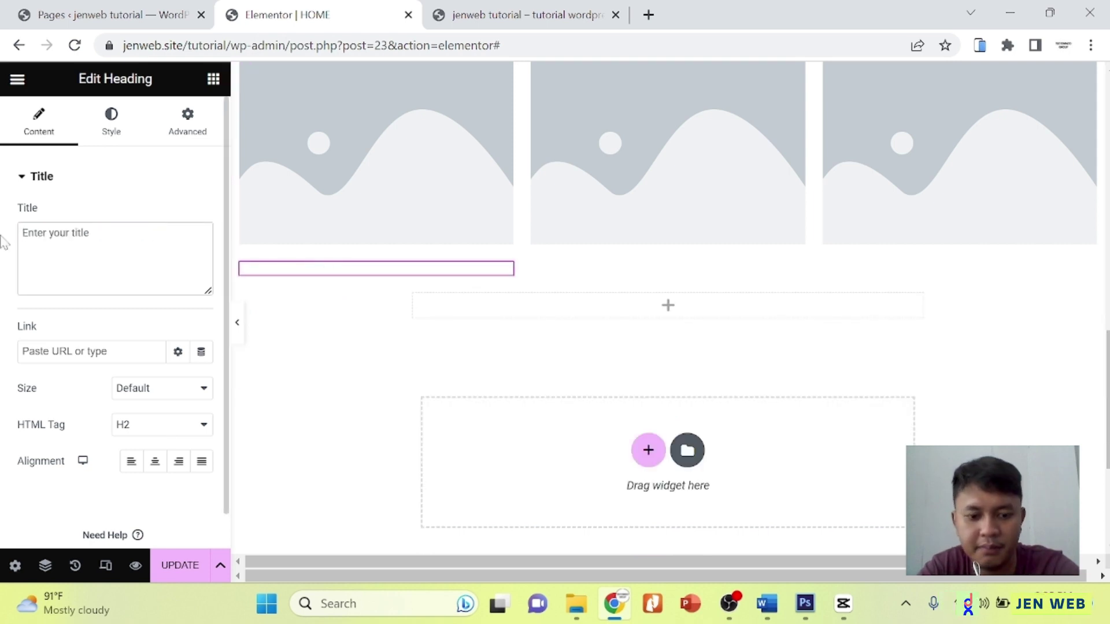
text(P)
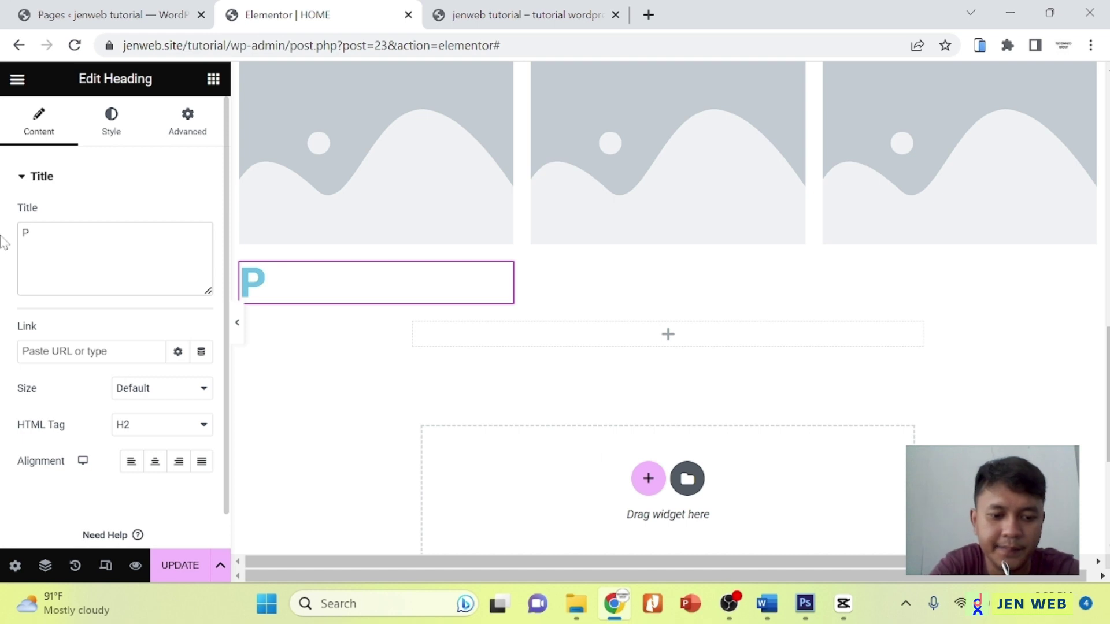
text(embuatan WE)
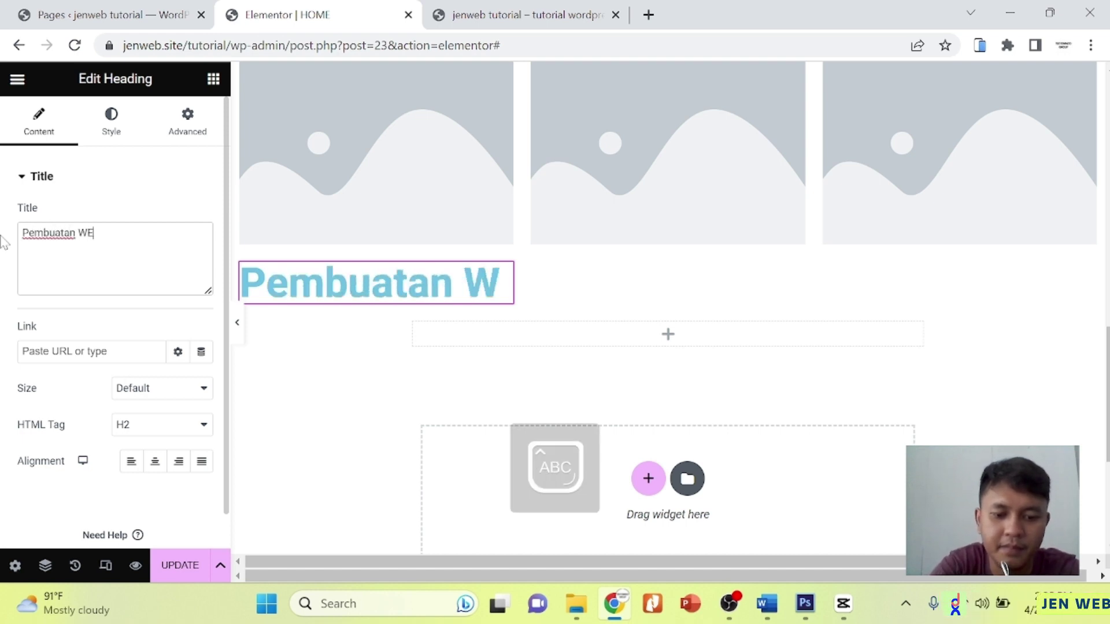
text(B)
key(BackSpace)
key(BackSpace)
text(e)
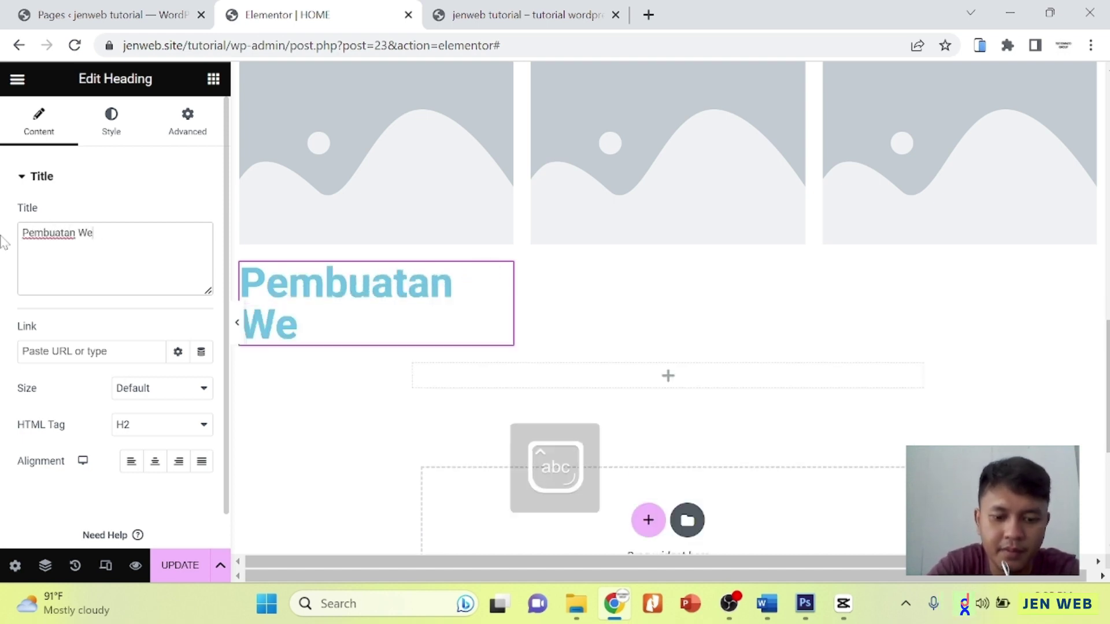
text(bsite)
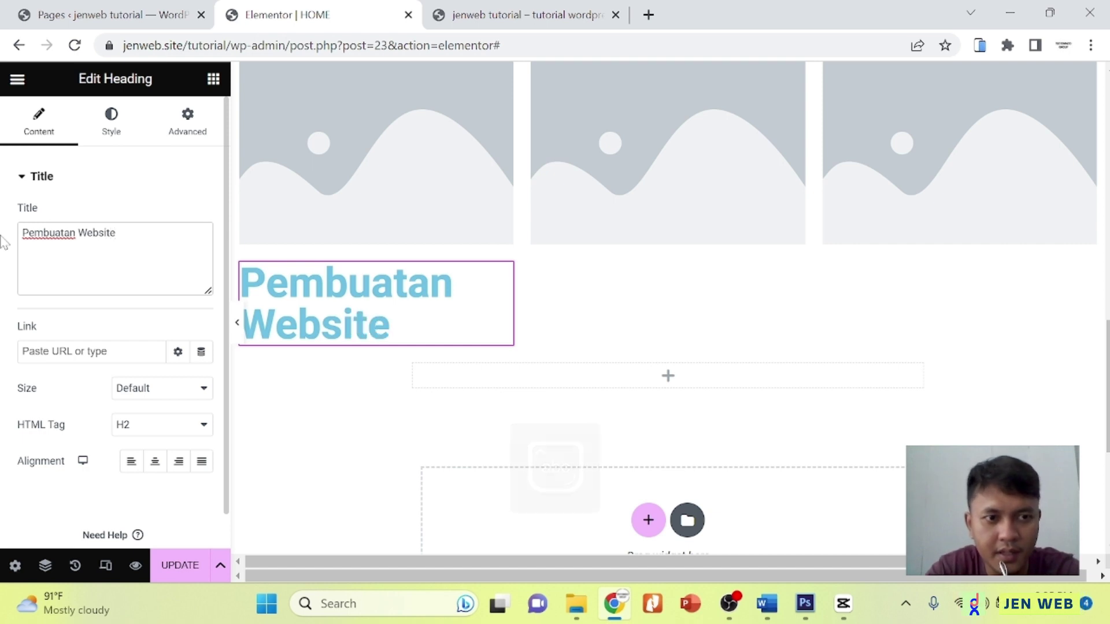
click(131, 122)
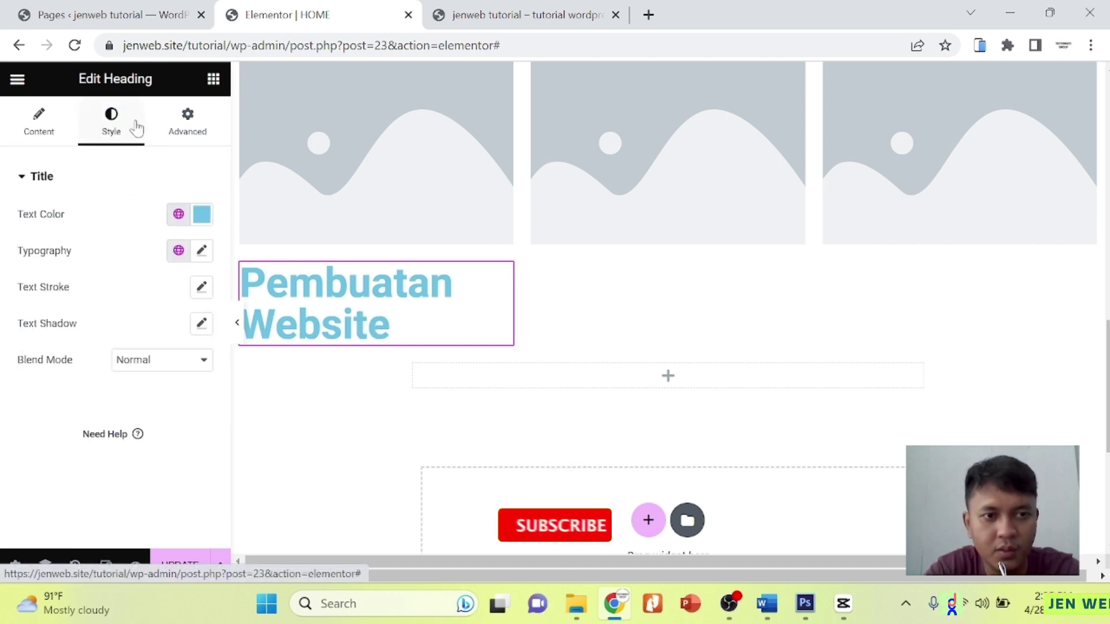
click(51, 134)
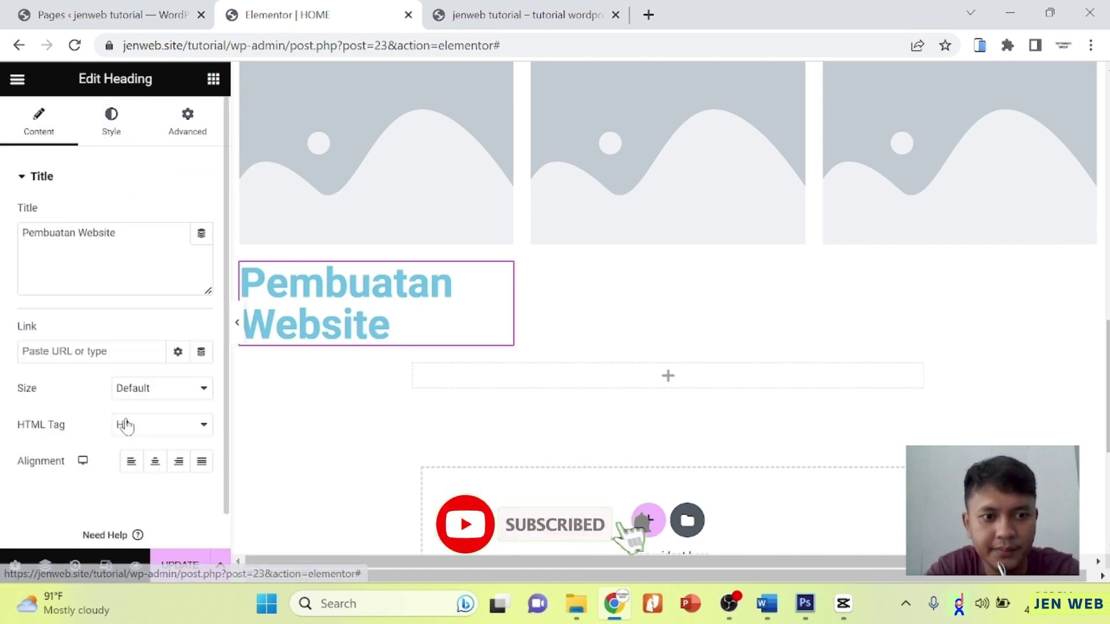
Center the "Pembuatan Website" heading and set its text color to a near-black shade.
click(154, 461)
click(111, 123)
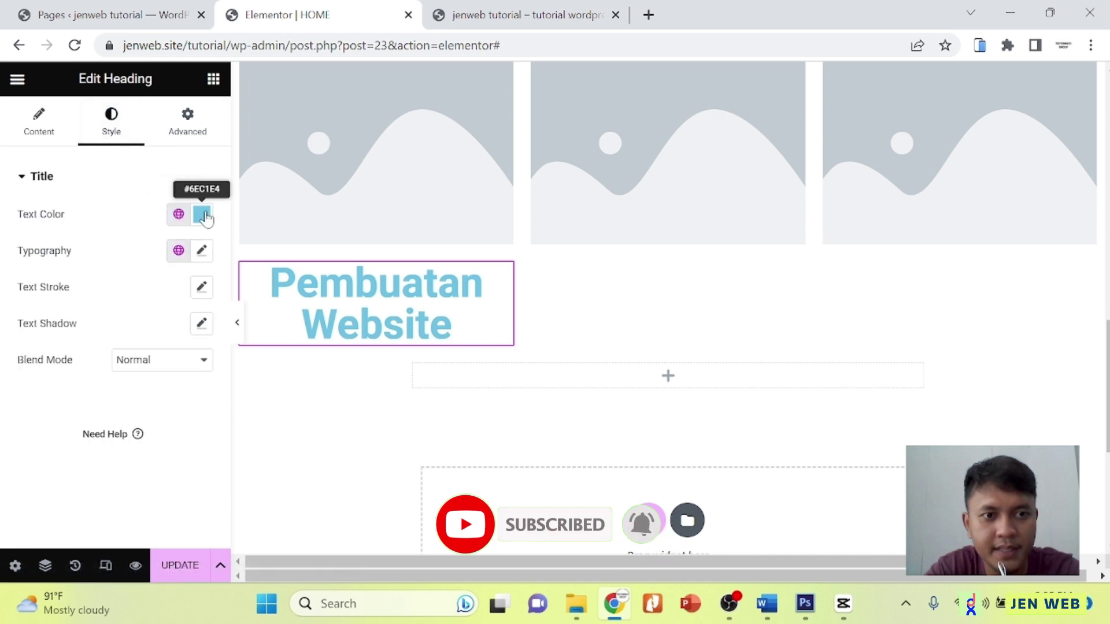
click(201, 214)
click(124, 401)
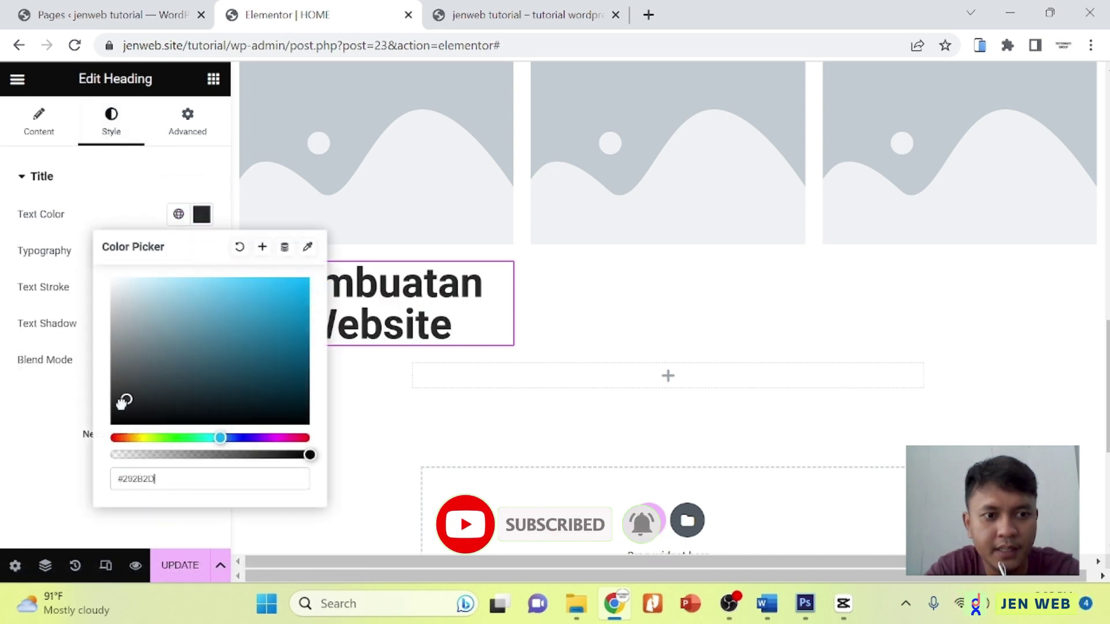
click(15, 453)
Set the "Pembuatan Website" heading's typography to 22 px in the RocknRoll One font family.
click(202, 252)
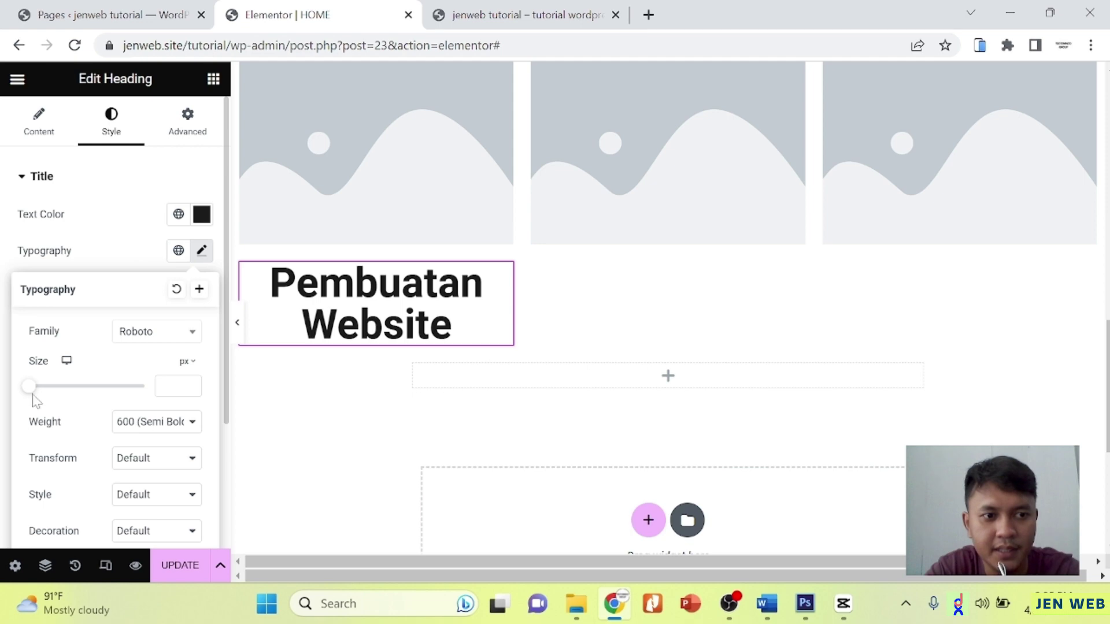
drag(28, 388, 41, 389)
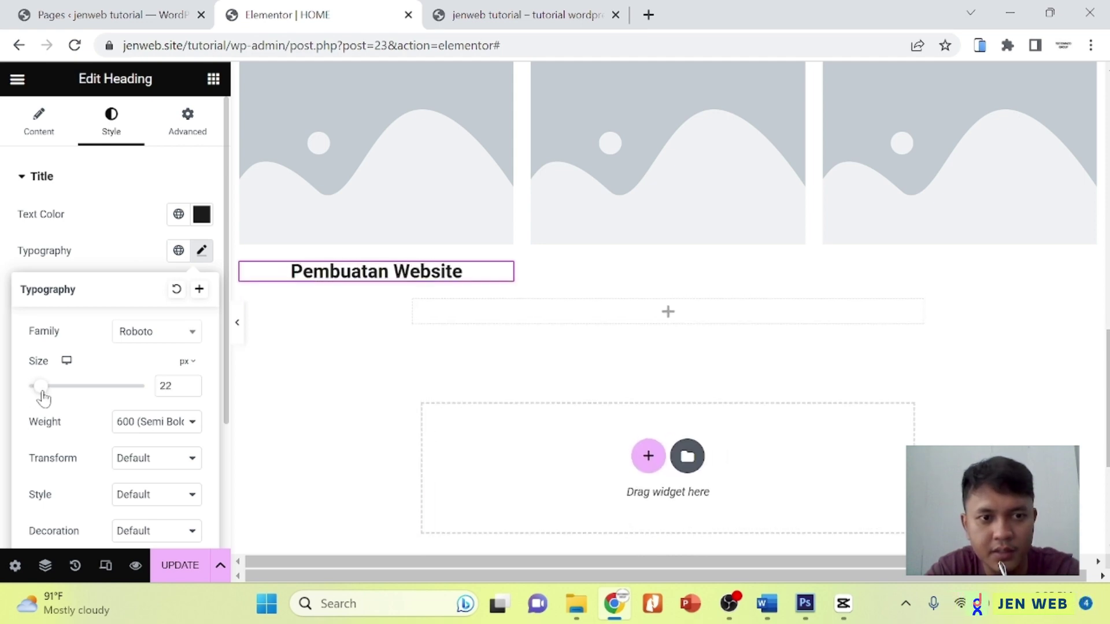
click(180, 342)
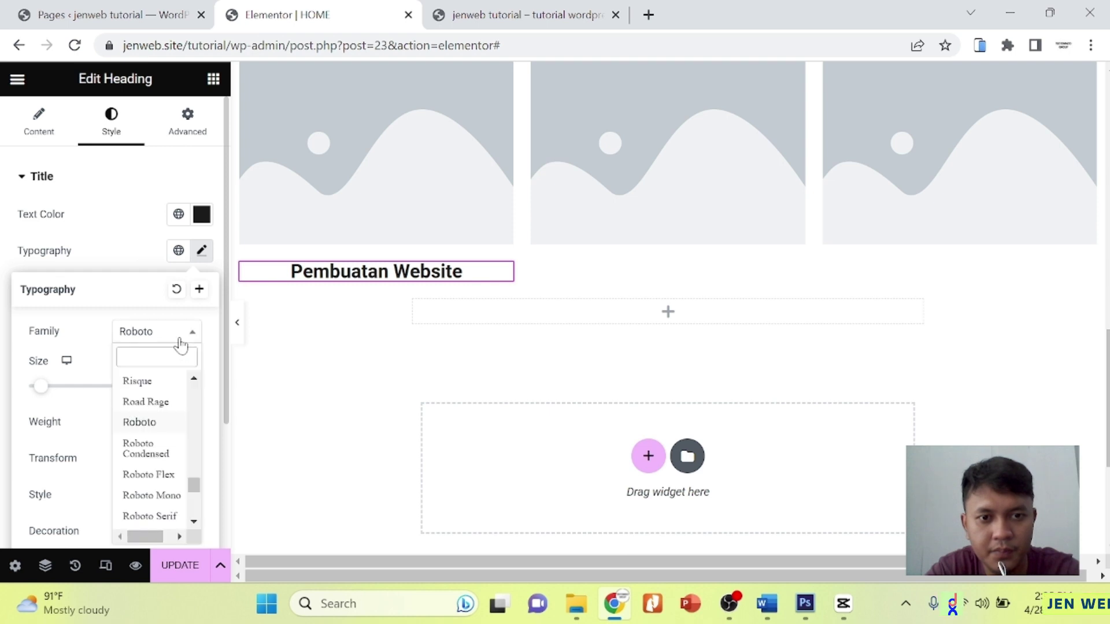
click(148, 424)
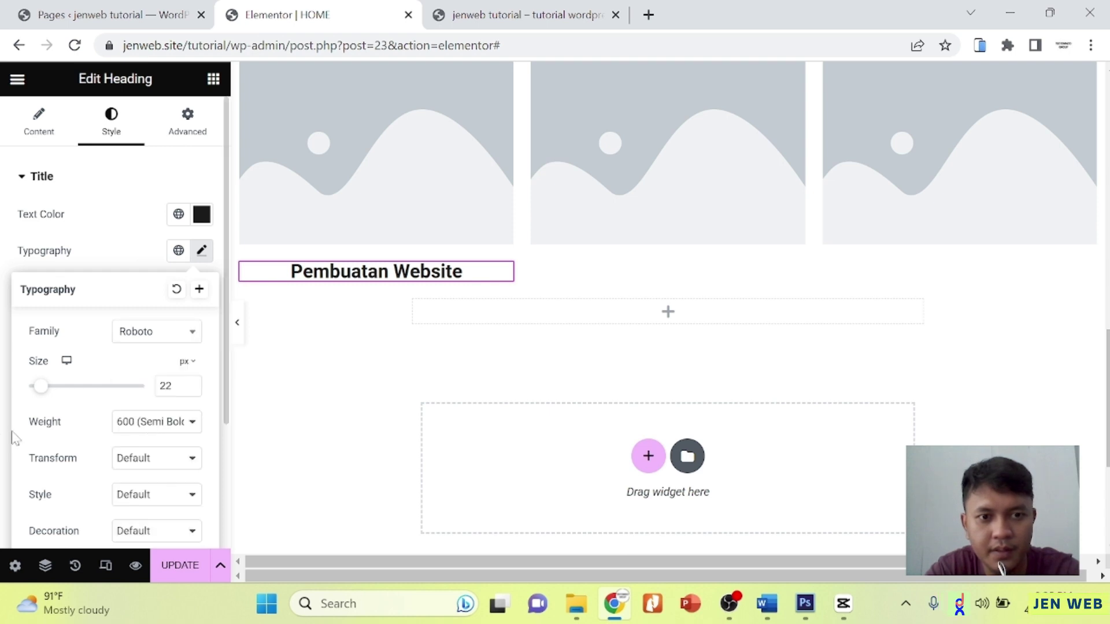
click(184, 338)
scroll(171, 441, down, 2)
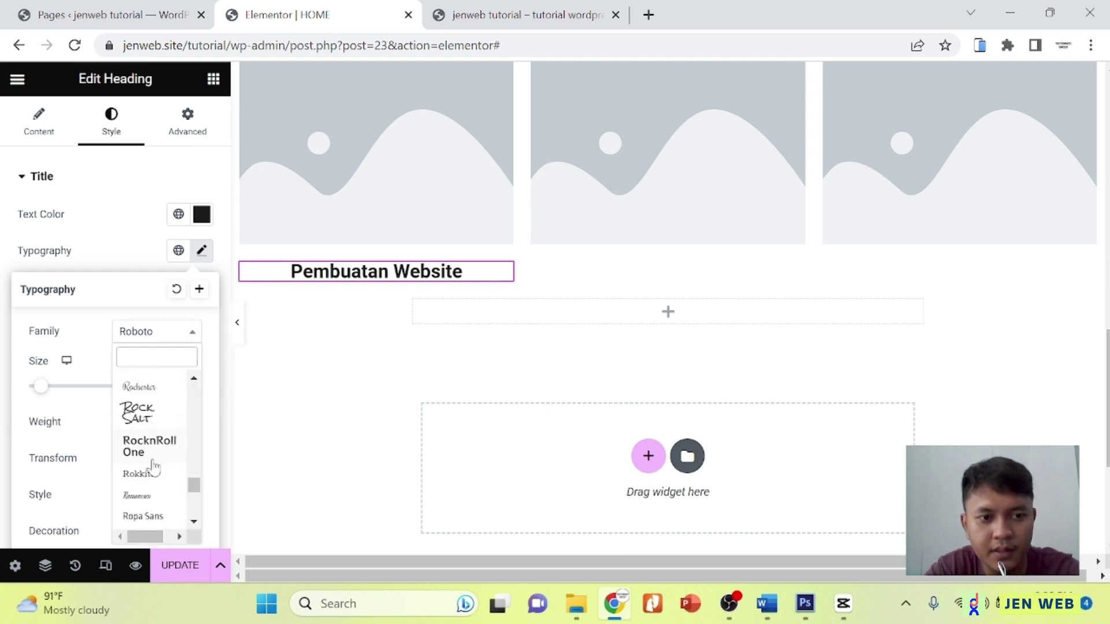
click(155, 450)
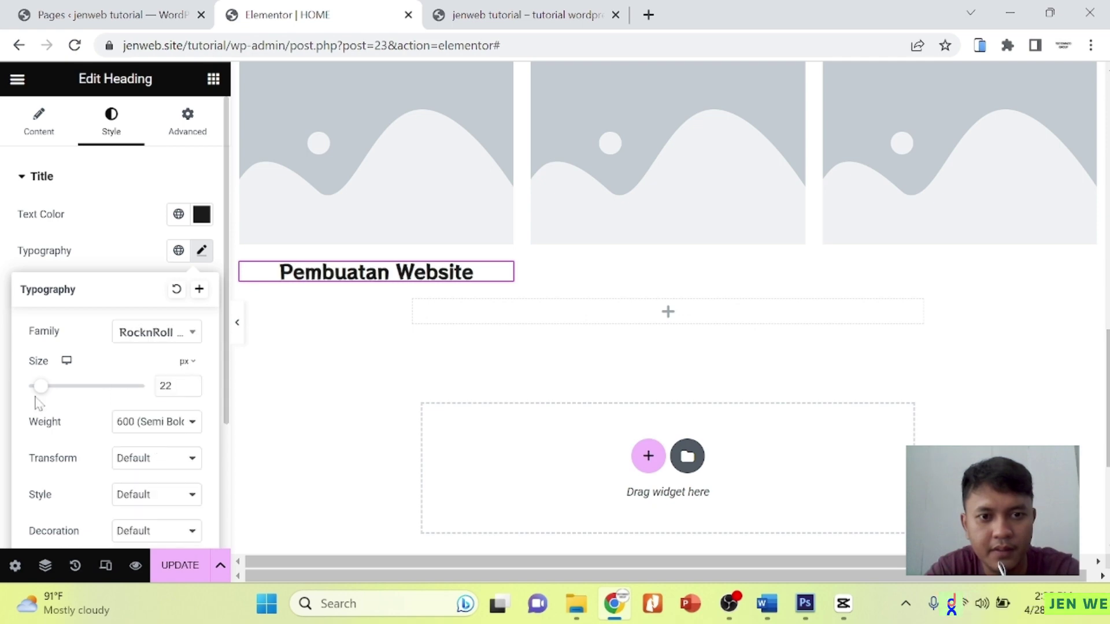
click(7, 349)
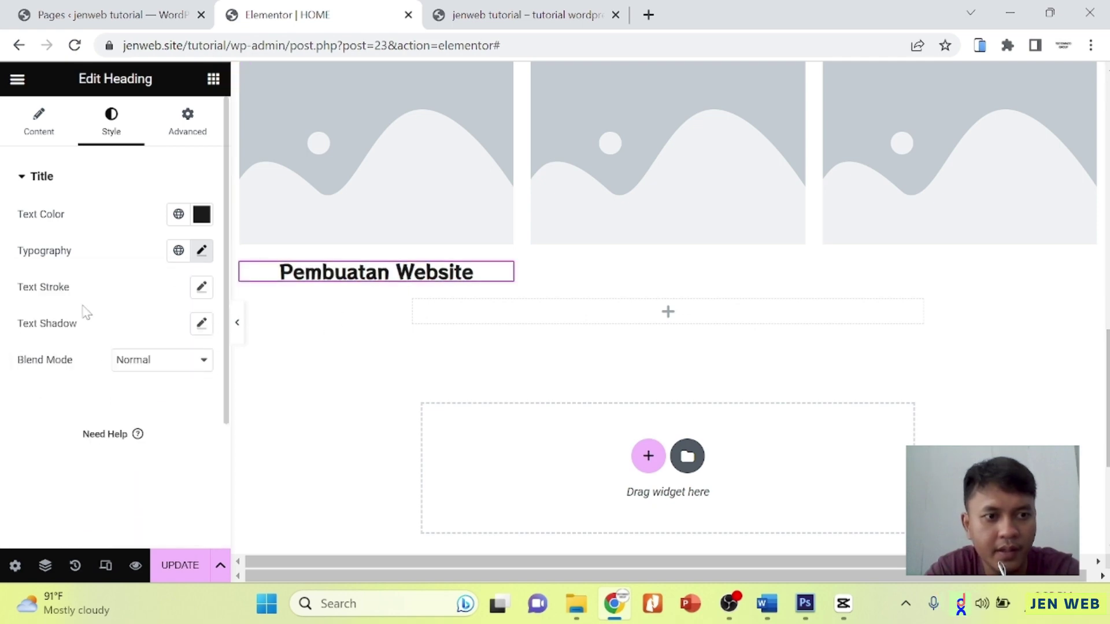
Copy the styled "Pembuatan Website" heading and paste it below the images in the second and third columns.
scroll(439, 335, up, 3)
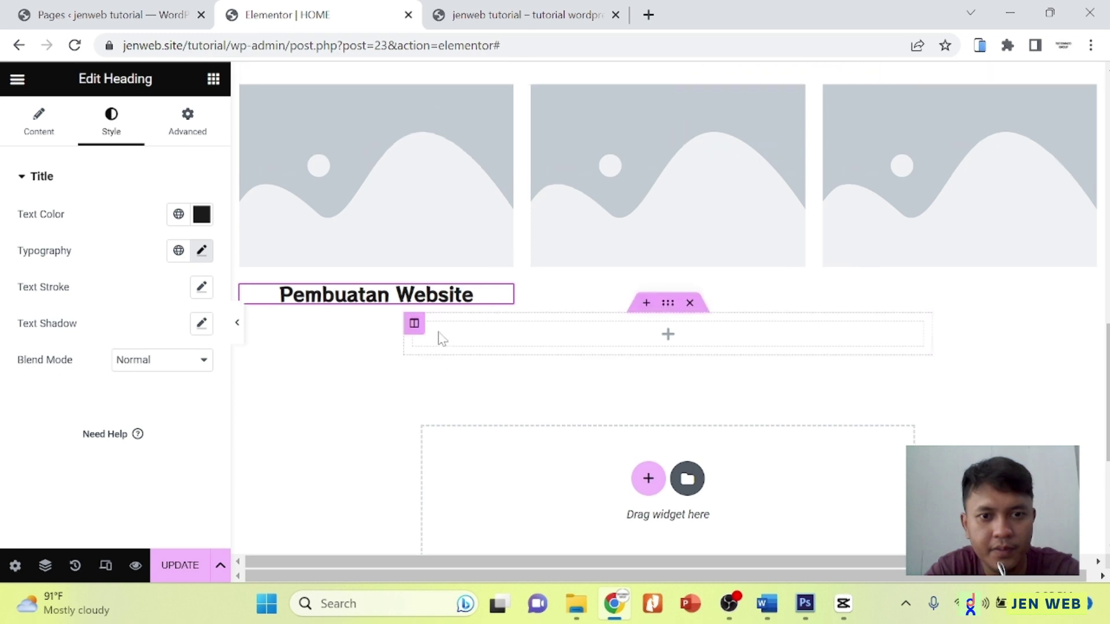
scroll(439, 337, down, 3)
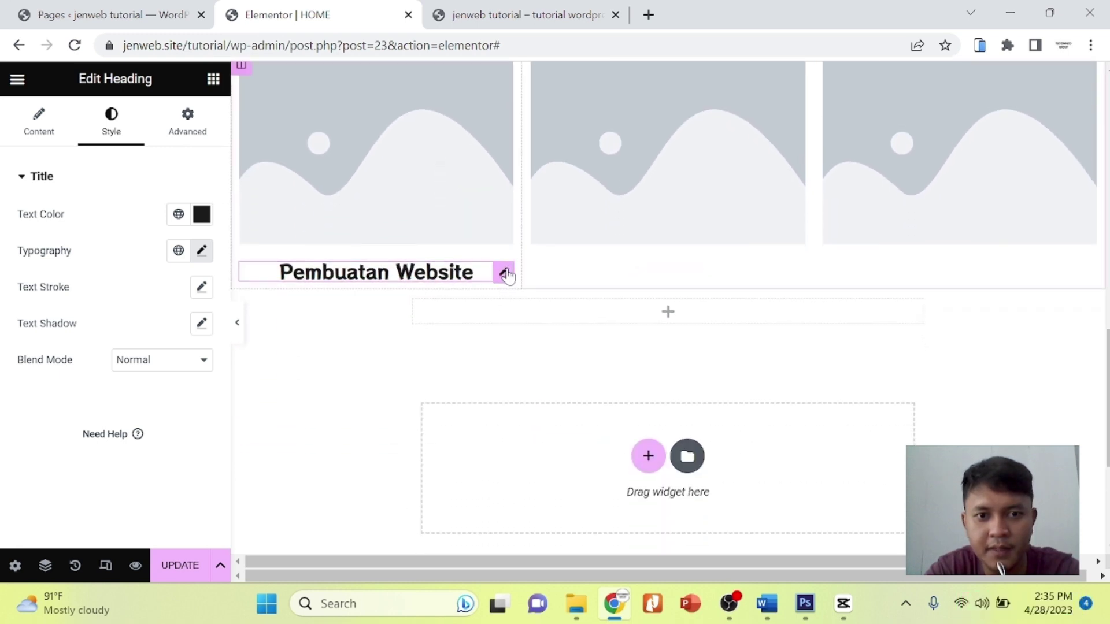
right_click(507, 276)
click(558, 305)
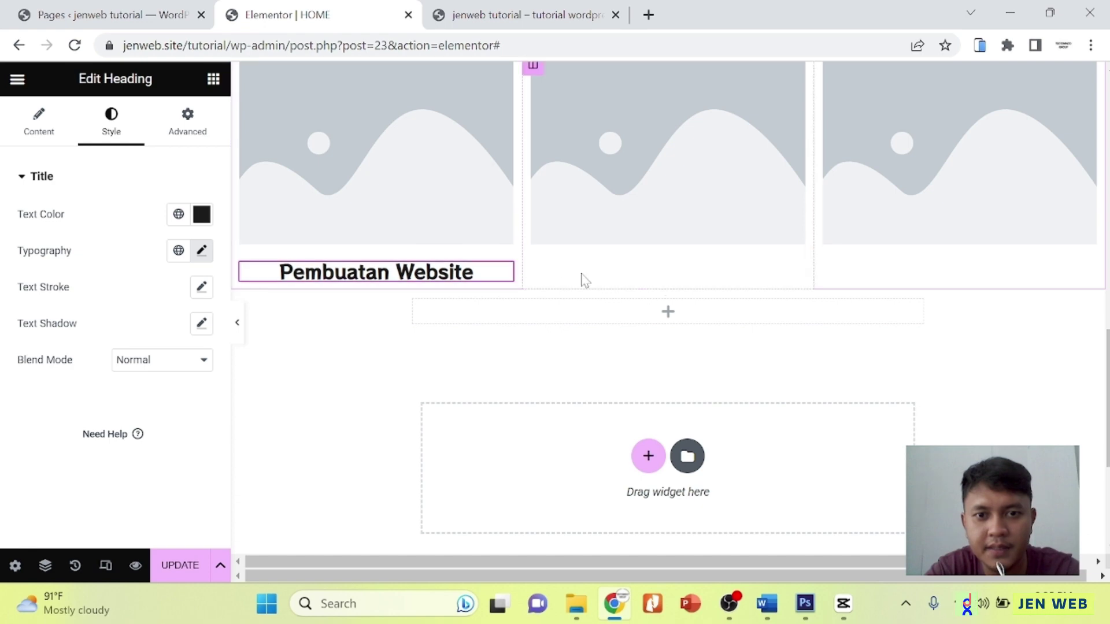
right_click(584, 280)
click(622, 384)
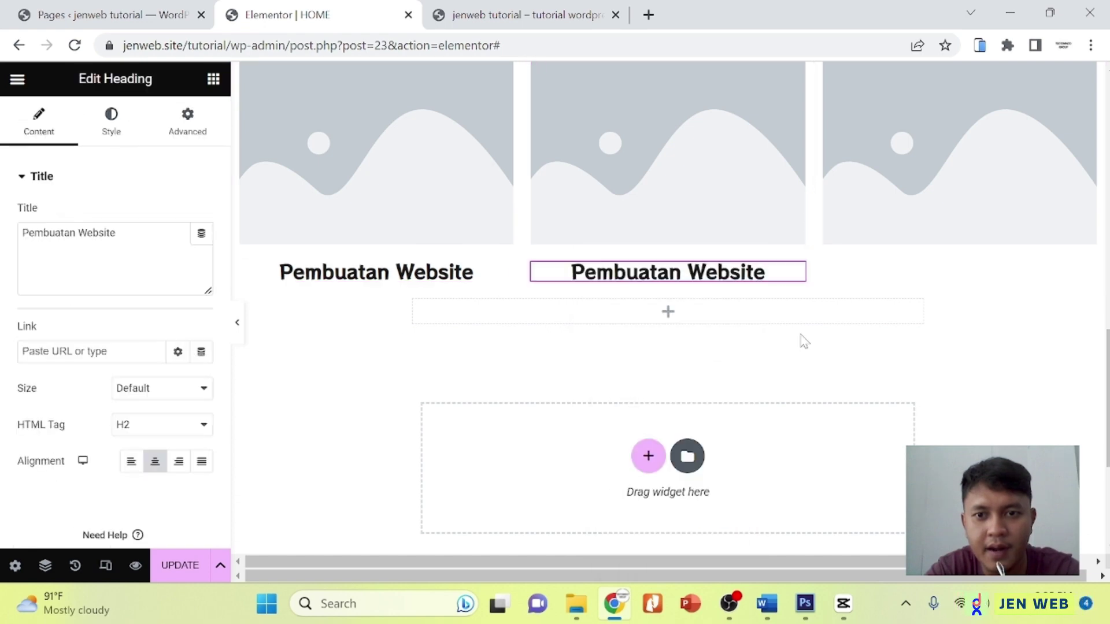
right_click(880, 271)
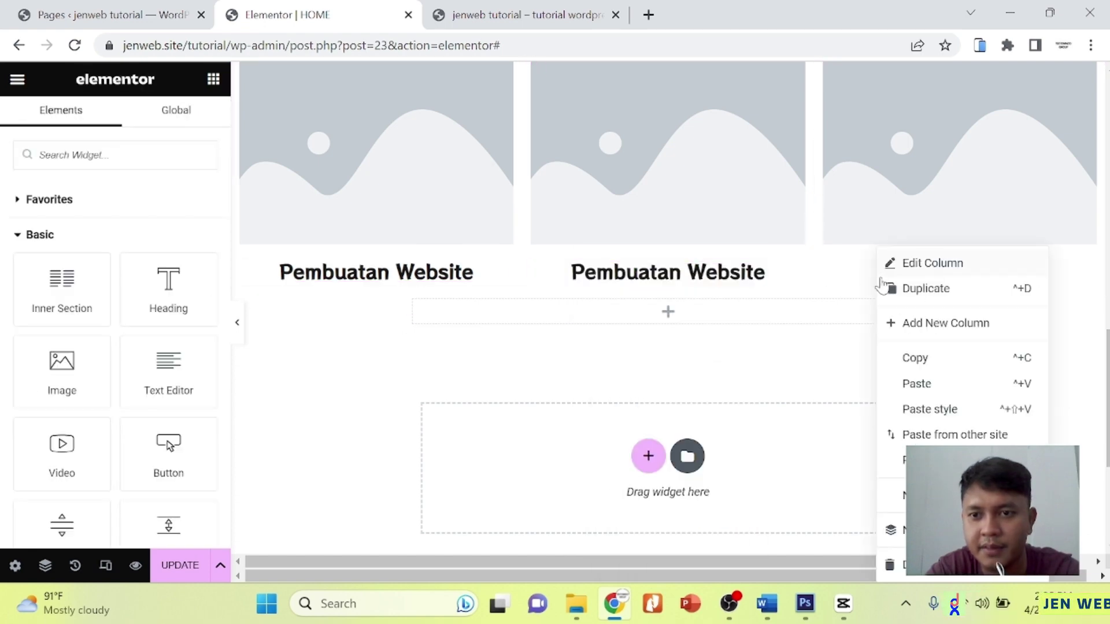
click(931, 385)
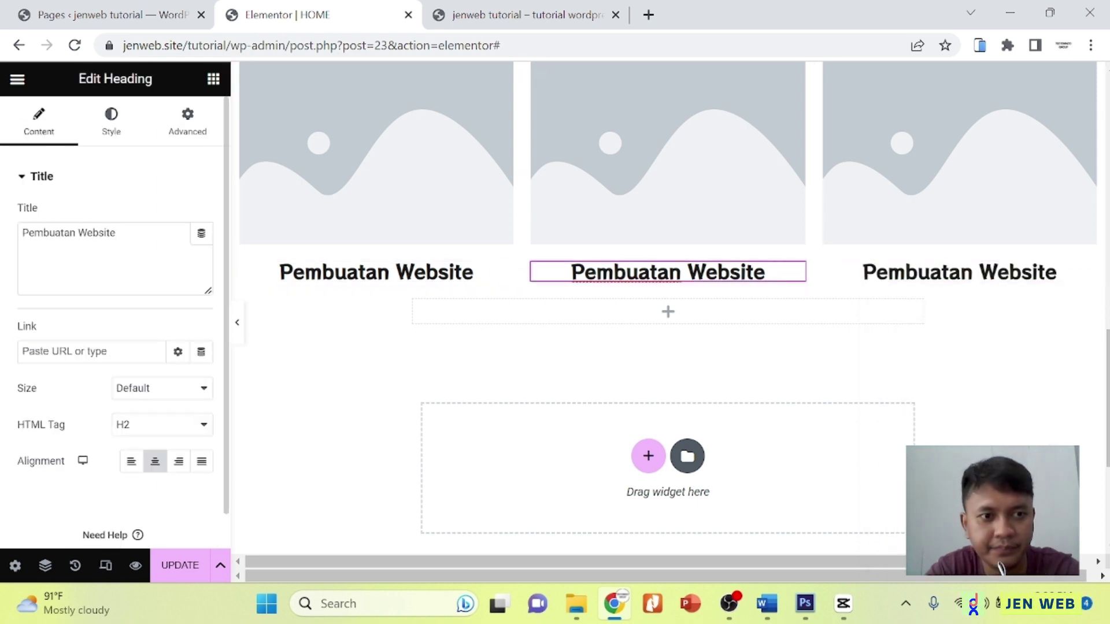
Change the second column's heading title to "Jasa Desain".
drag(121, 233, 3, 255)
key(BackSpace)
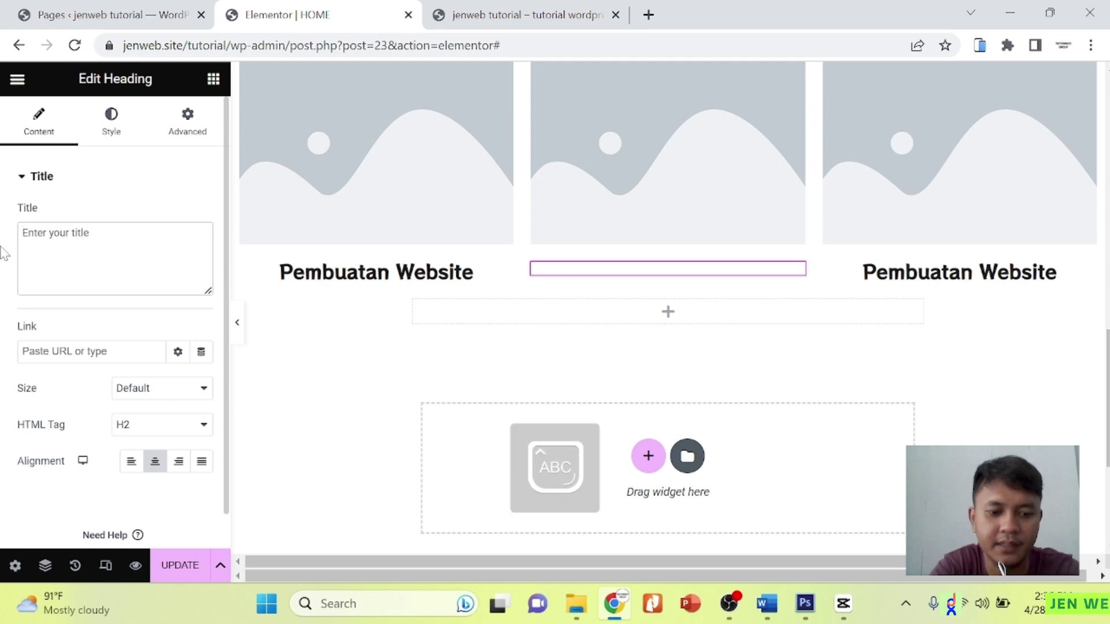
text(Jasa )
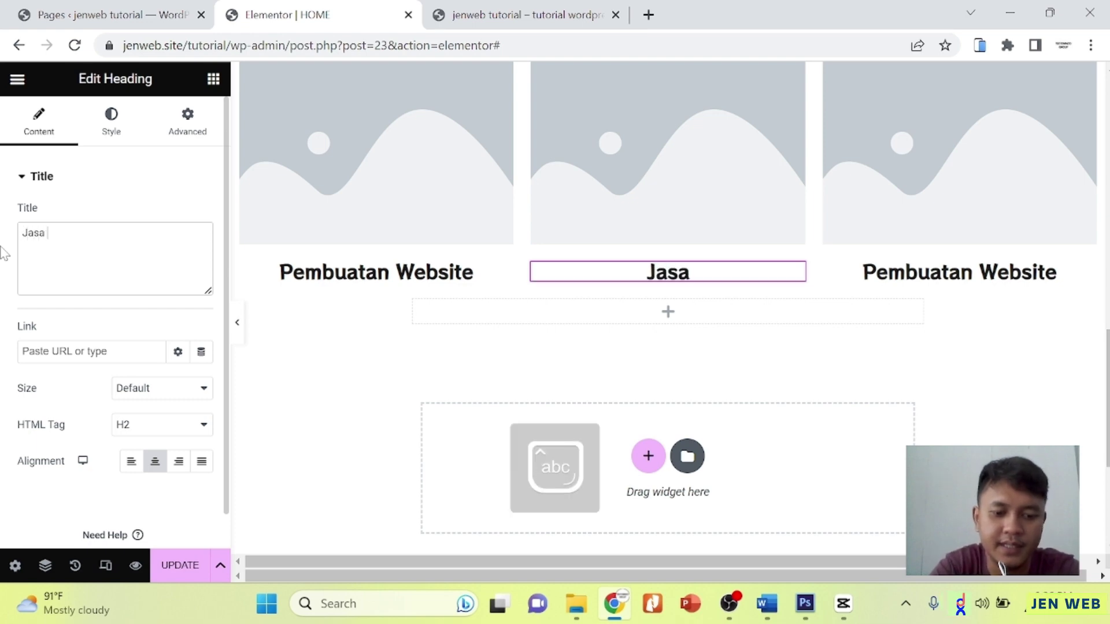
text(Desain)
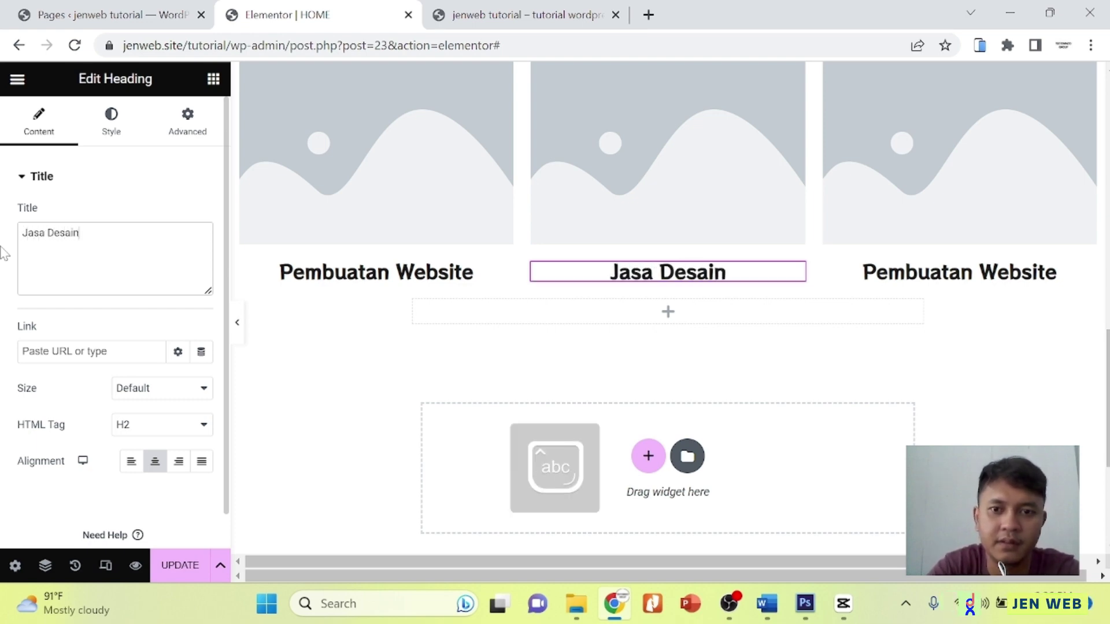
Change the third column's heading title to "Jasa Kelola Google Ads" and update the page.
click(1062, 272)
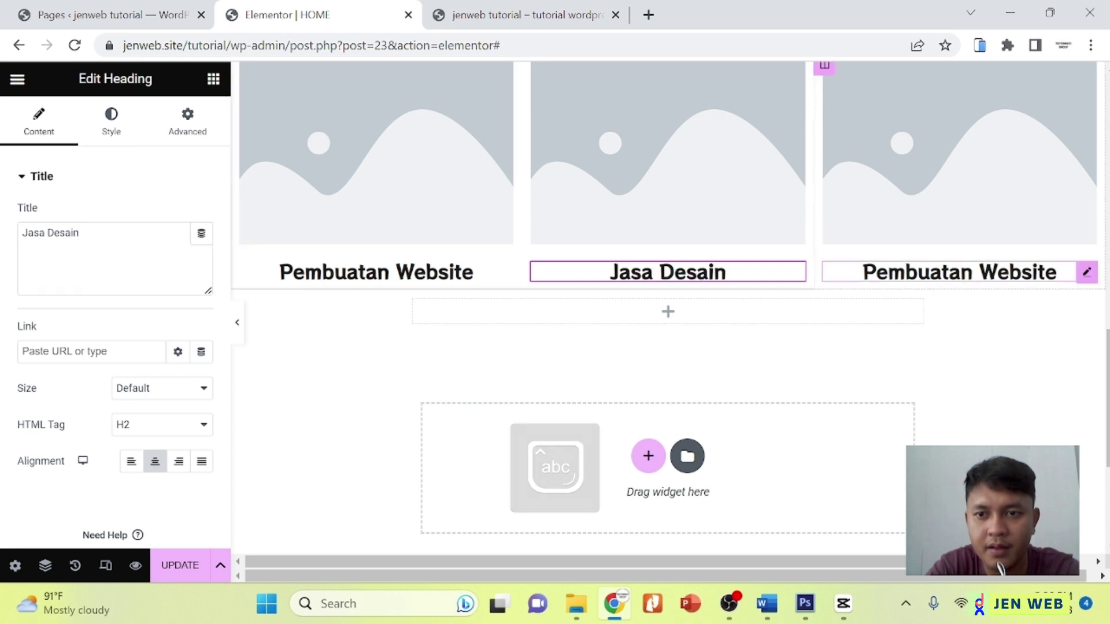
drag(195, 246, 3, 239)
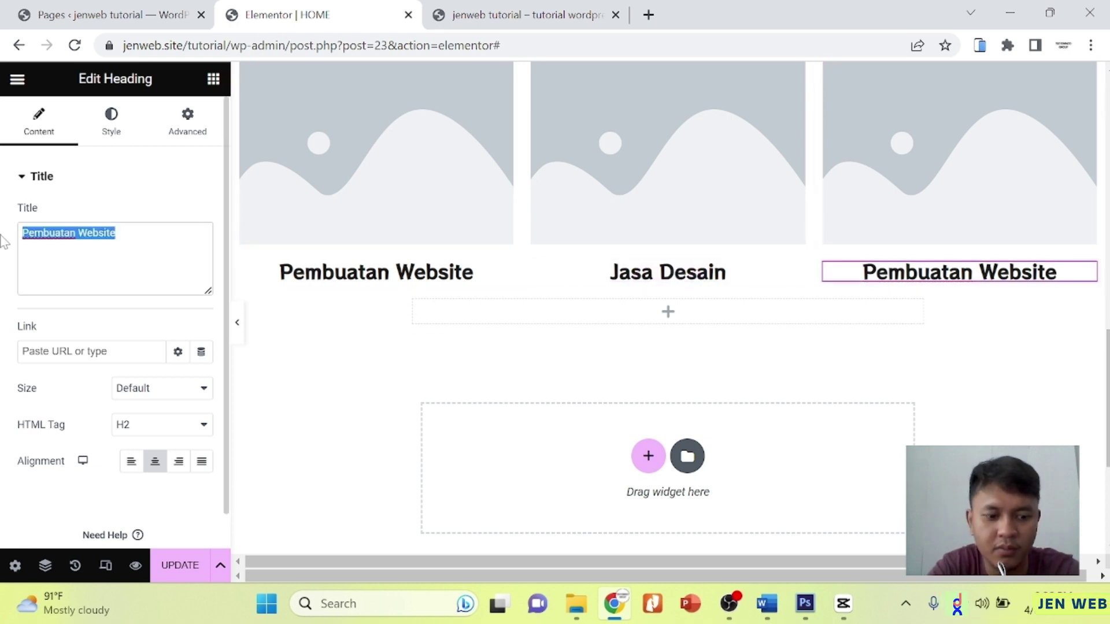
text(Google Ads)
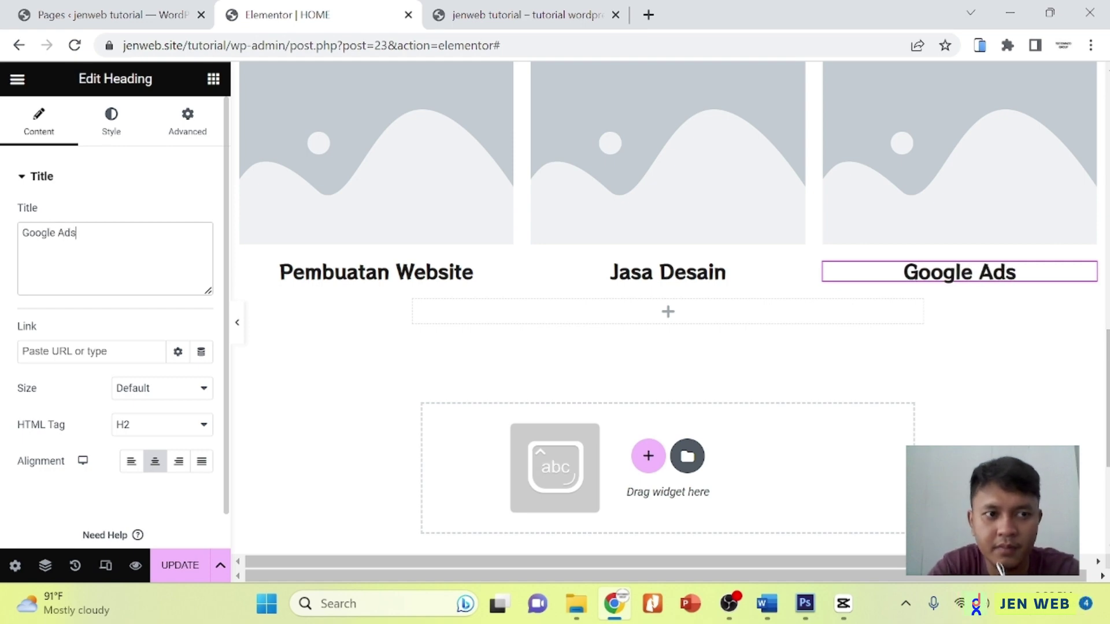
click(22, 233)
text(Jasa K)
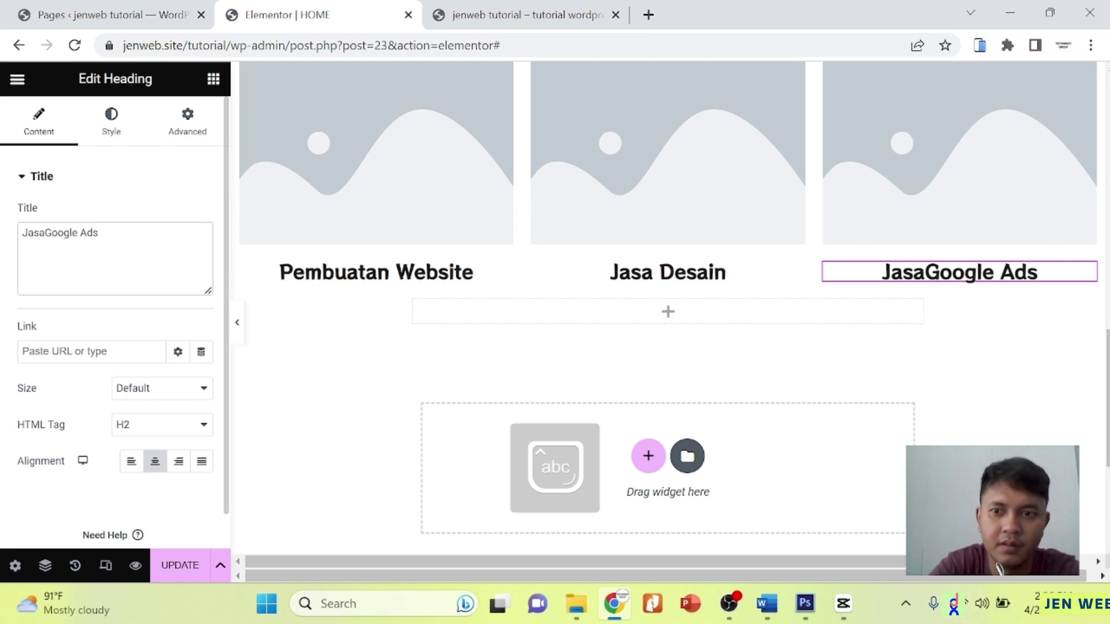
text(elola)
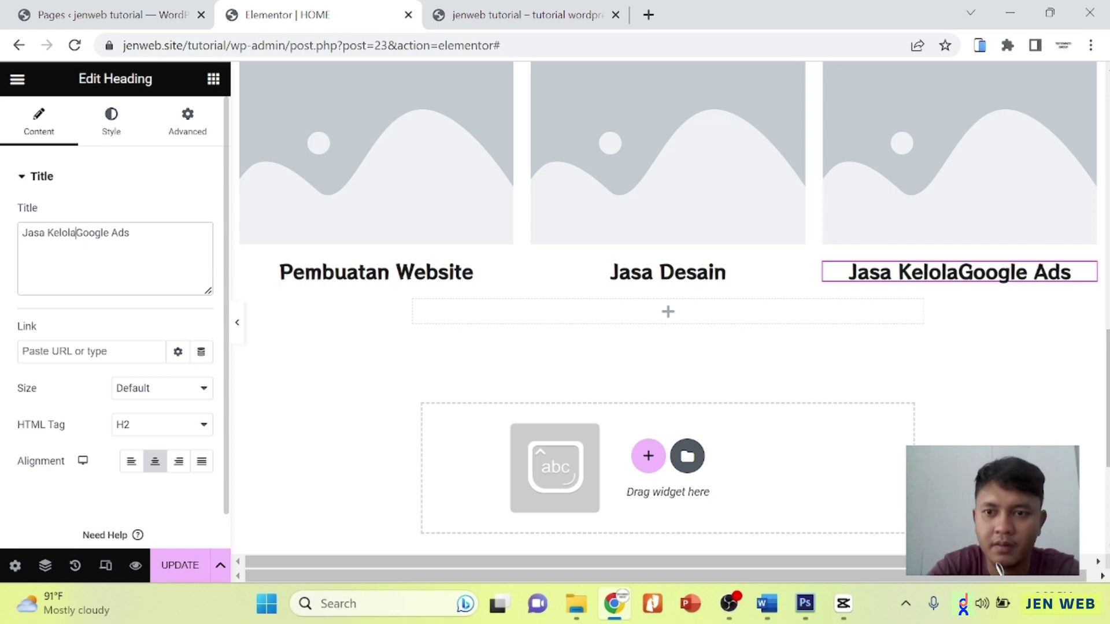
click(181, 565)
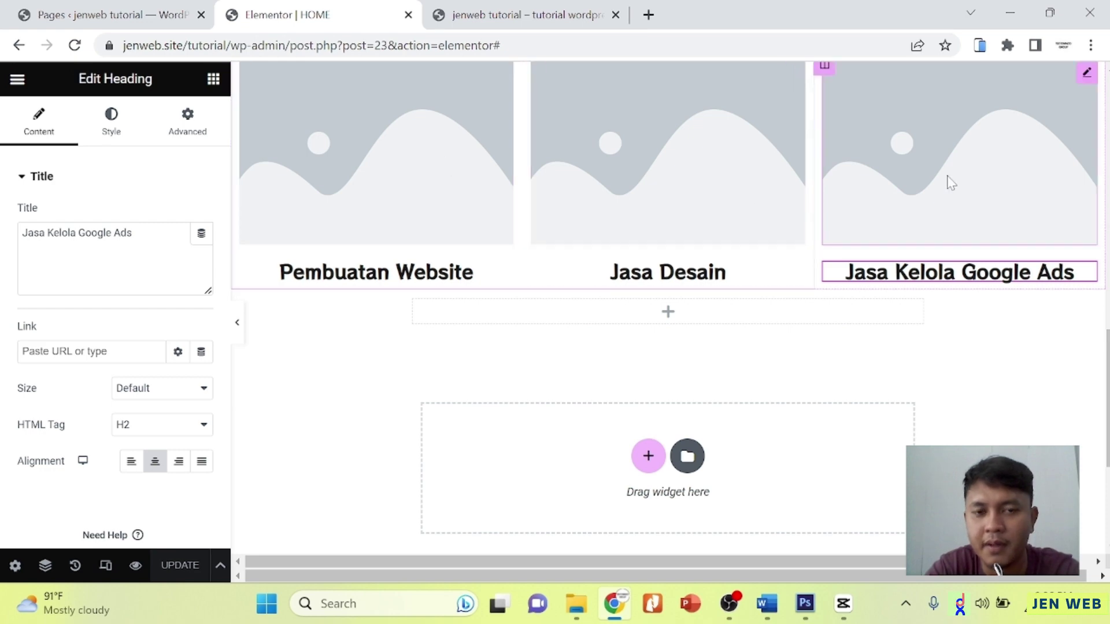
Add a Text Editor widget below the "Pembuatan Website" heading in the first column.
scroll(946, 178, up, 3)
scroll(949, 180, down, 3)
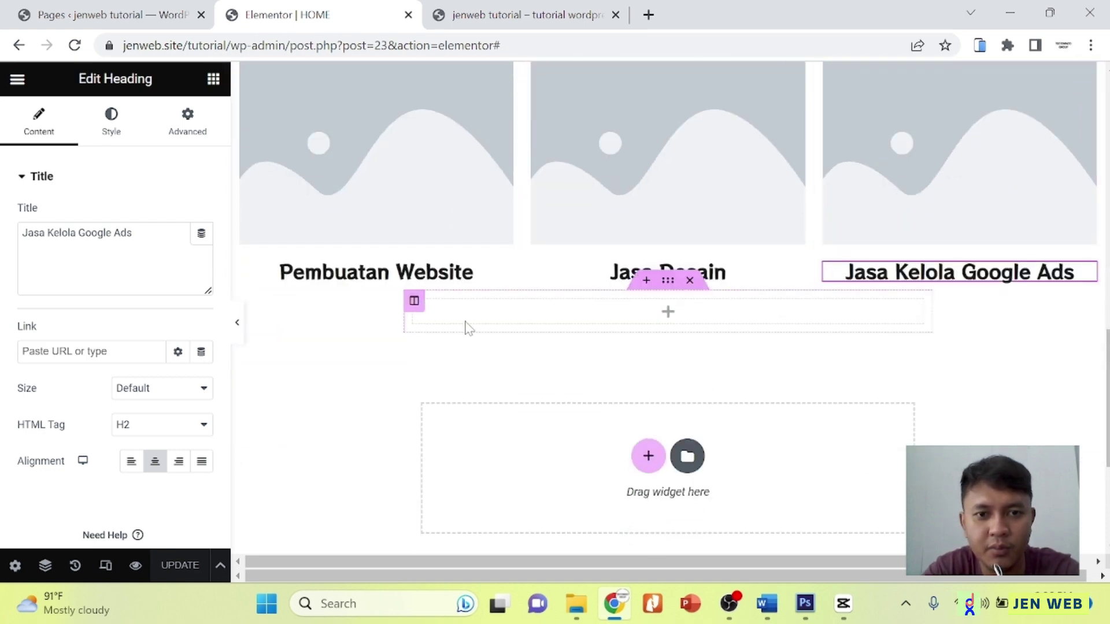
click(668, 315)
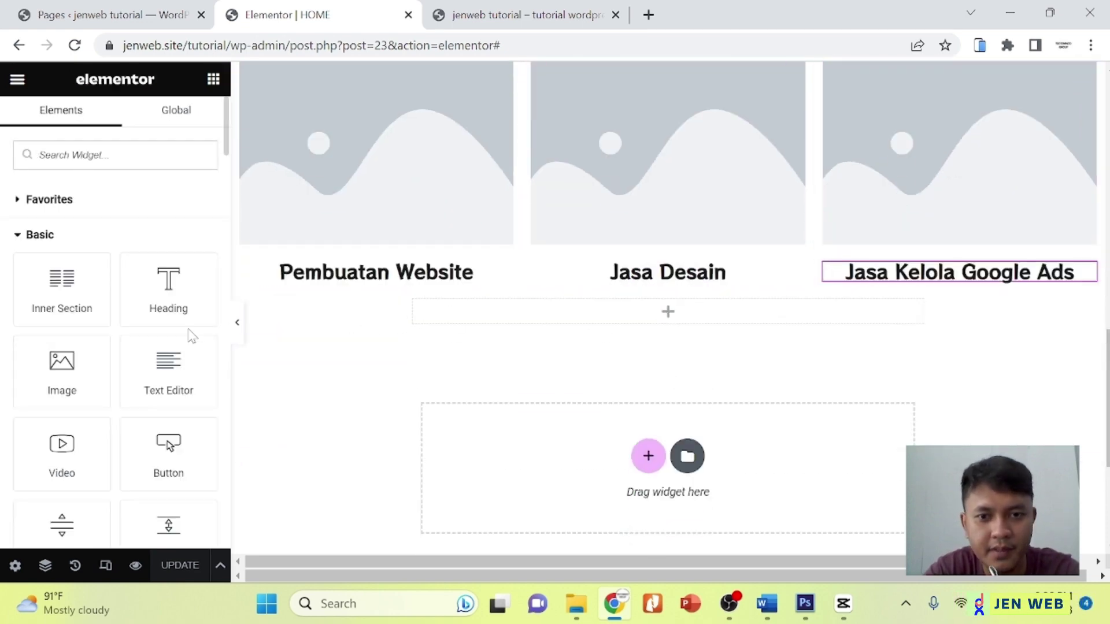
drag(159, 370, 383, 292)
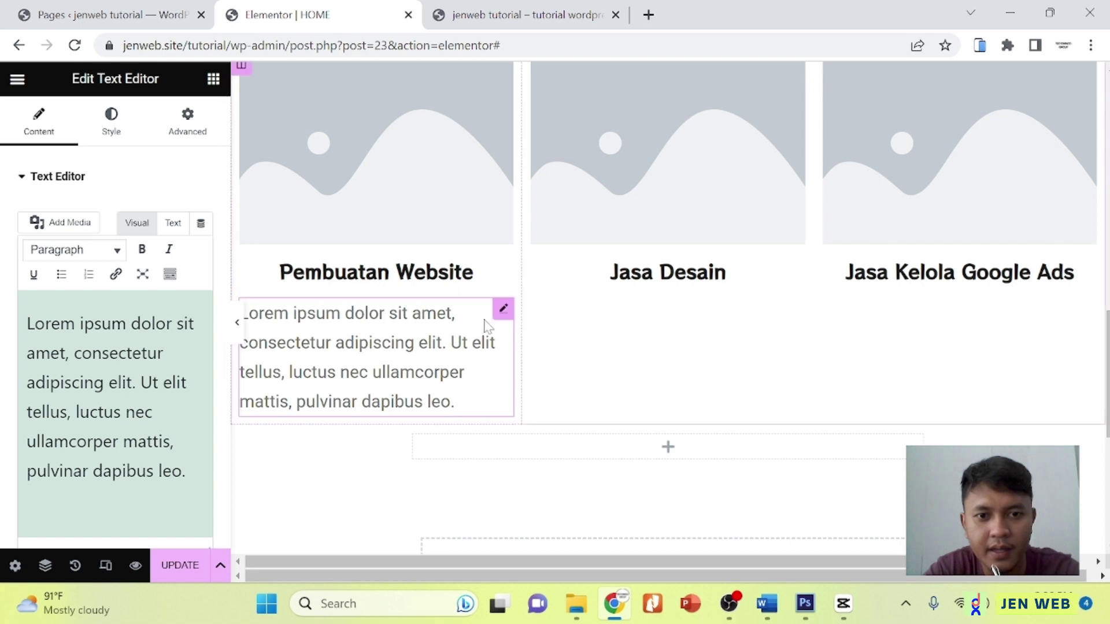
Switch to the Word document and copy the first paragraph under Service, about website creation.
click(767, 603)
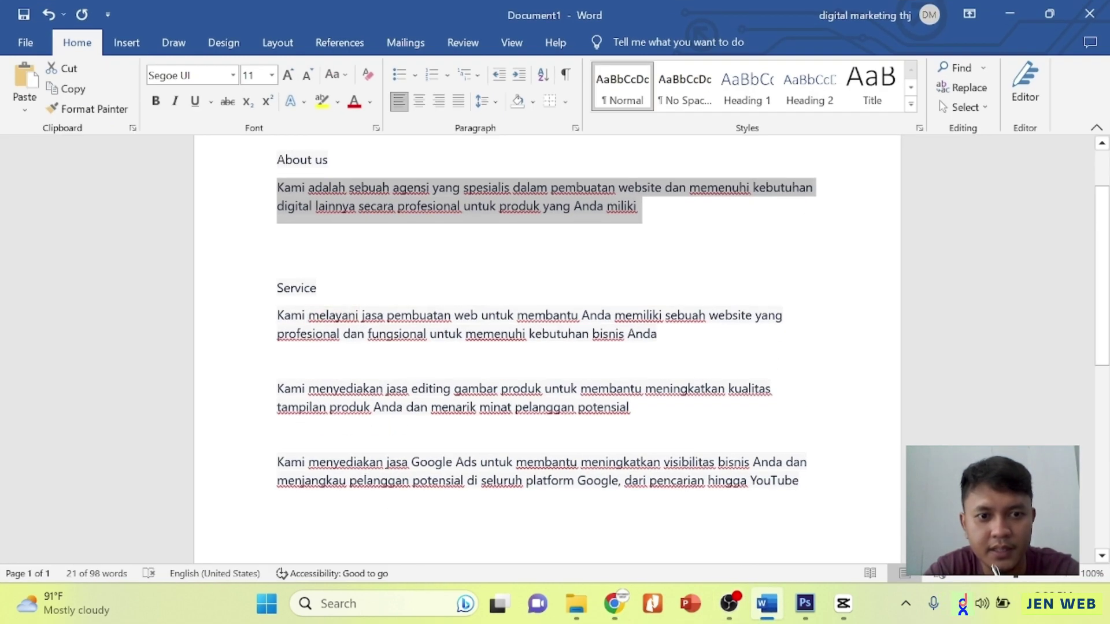
drag(277, 315, 636, 334)
right_click(623, 329)
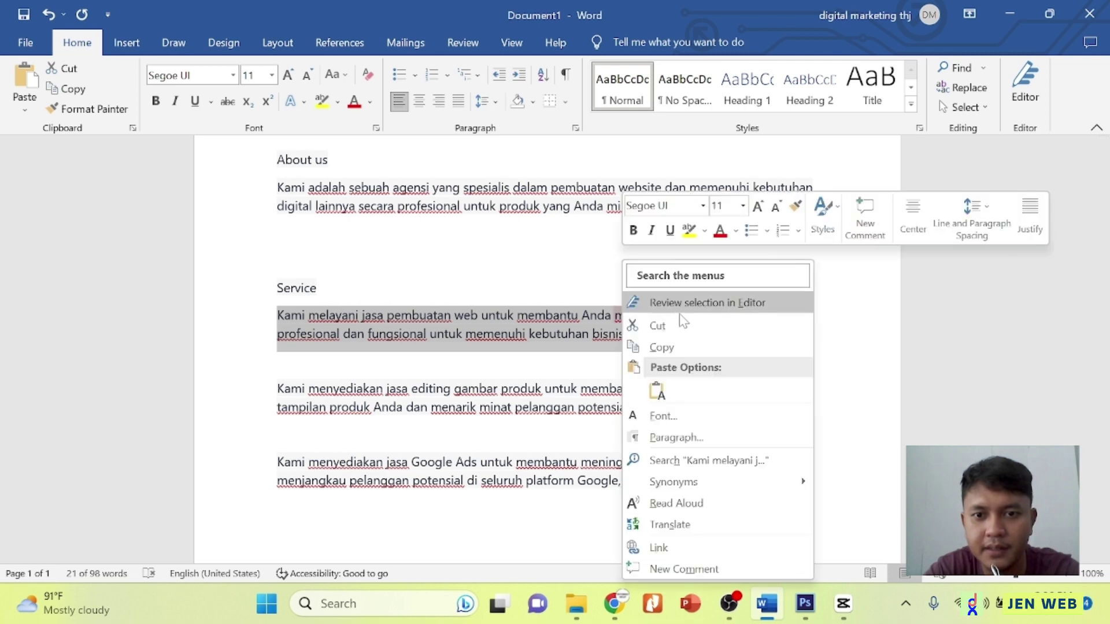
click(662, 347)
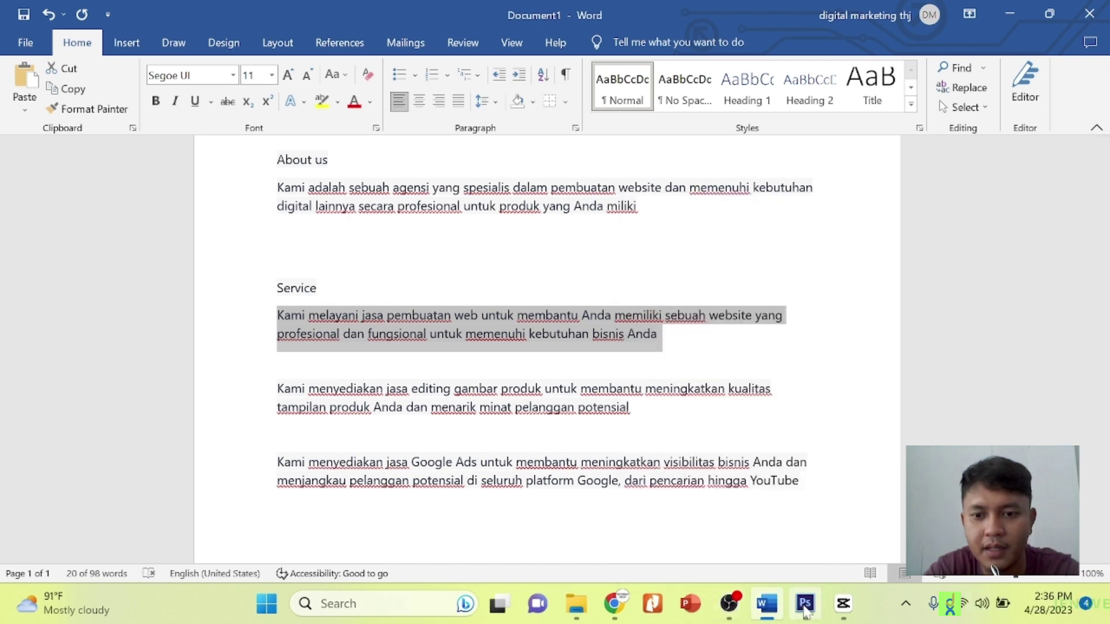
Switch back to Elementor in Chrome and replace the first column's placeholder text with the copied website service description.
click(614, 603)
key(ctrl+a)
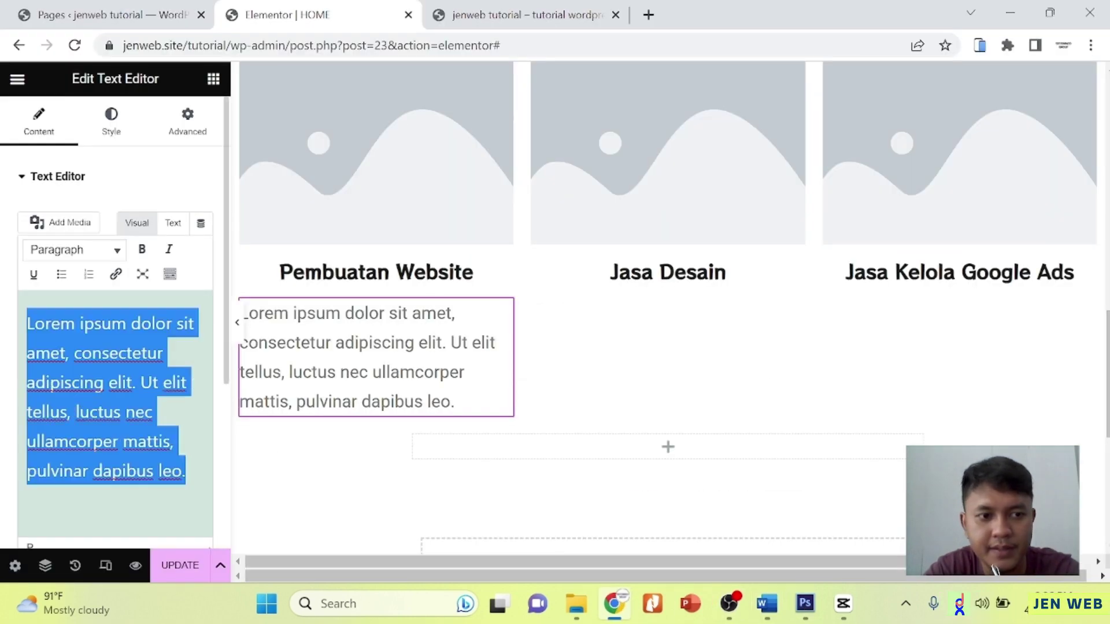
right_click(75, 392)
click(139, 184)
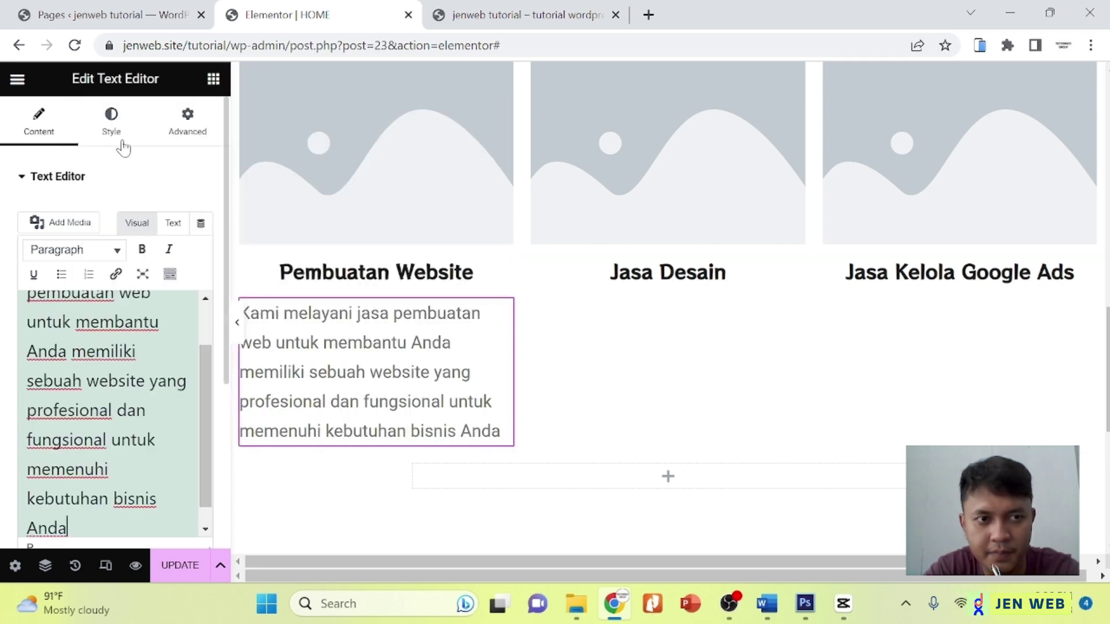
click(110, 124)
click(49, 136)
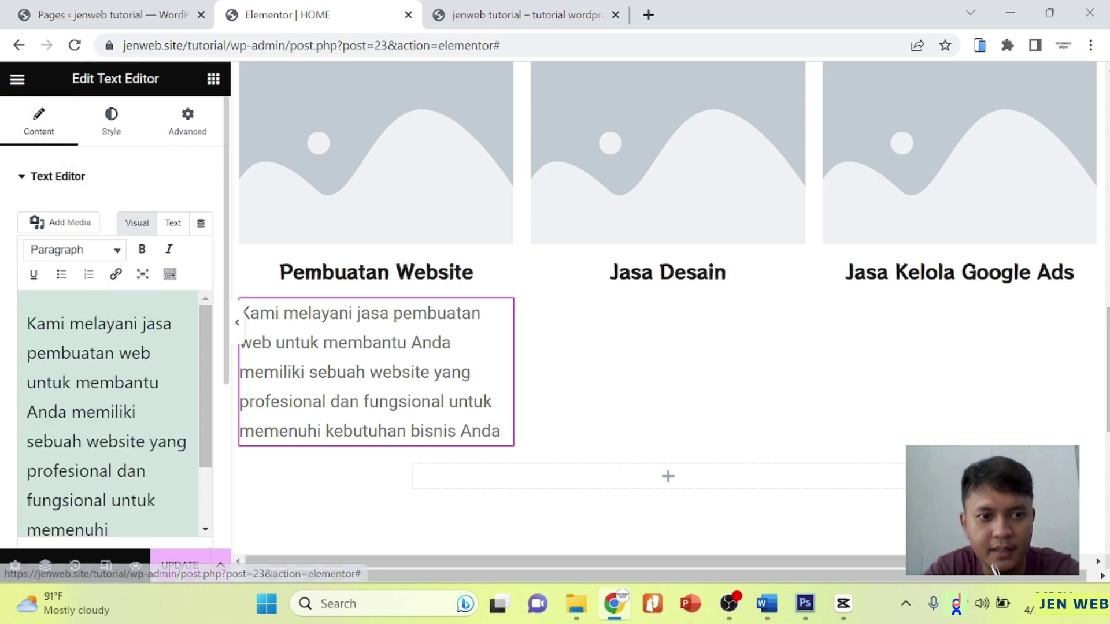
scroll(50, 239, down, 2)
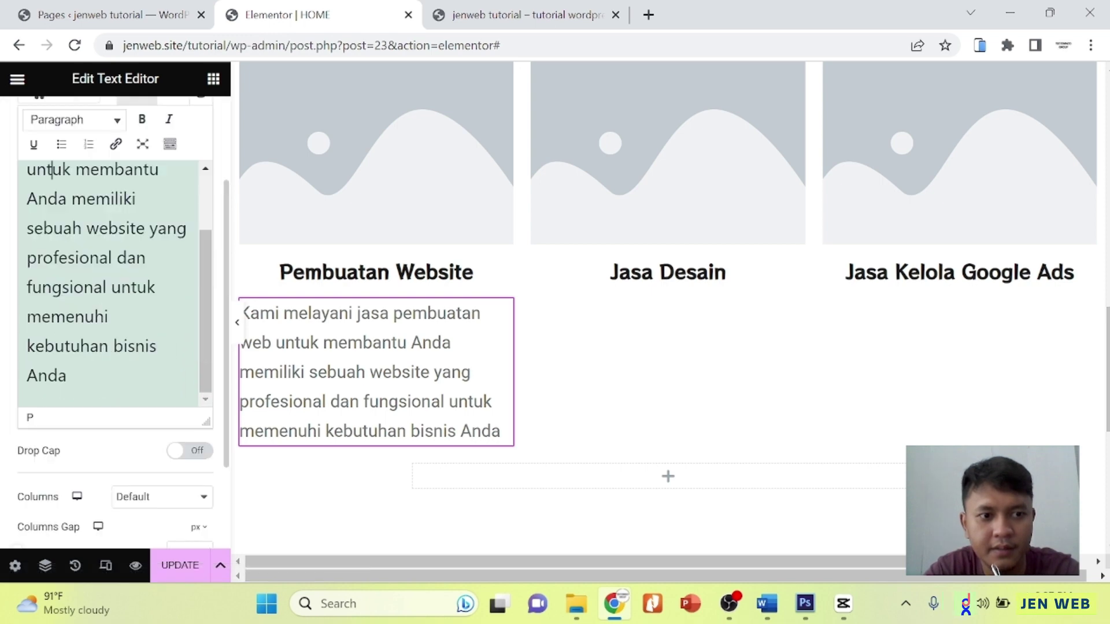
scroll(5, 269, up, 2)
click(33, 181)
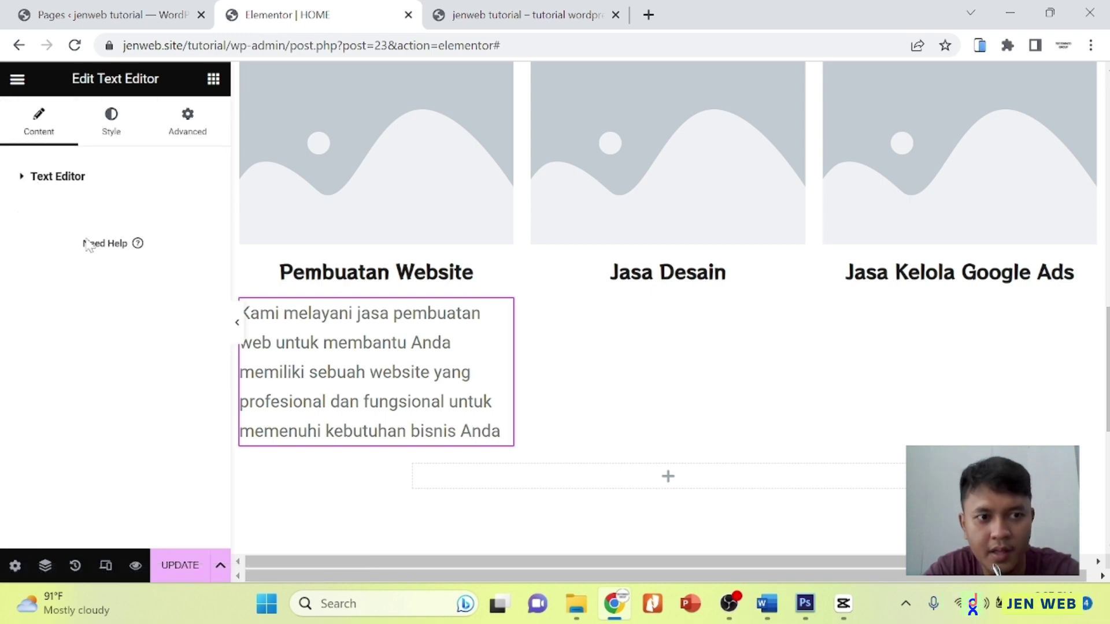
Center the first column's service description and set its text color to dark grey #514E4E.
click(111, 122)
click(153, 216)
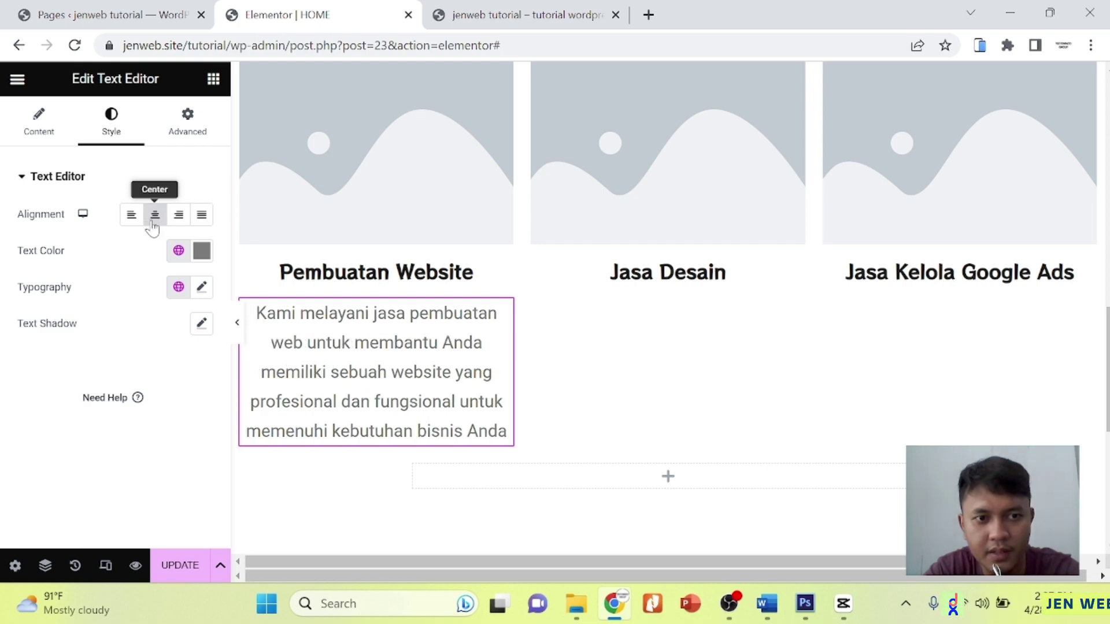
click(202, 250)
click(116, 415)
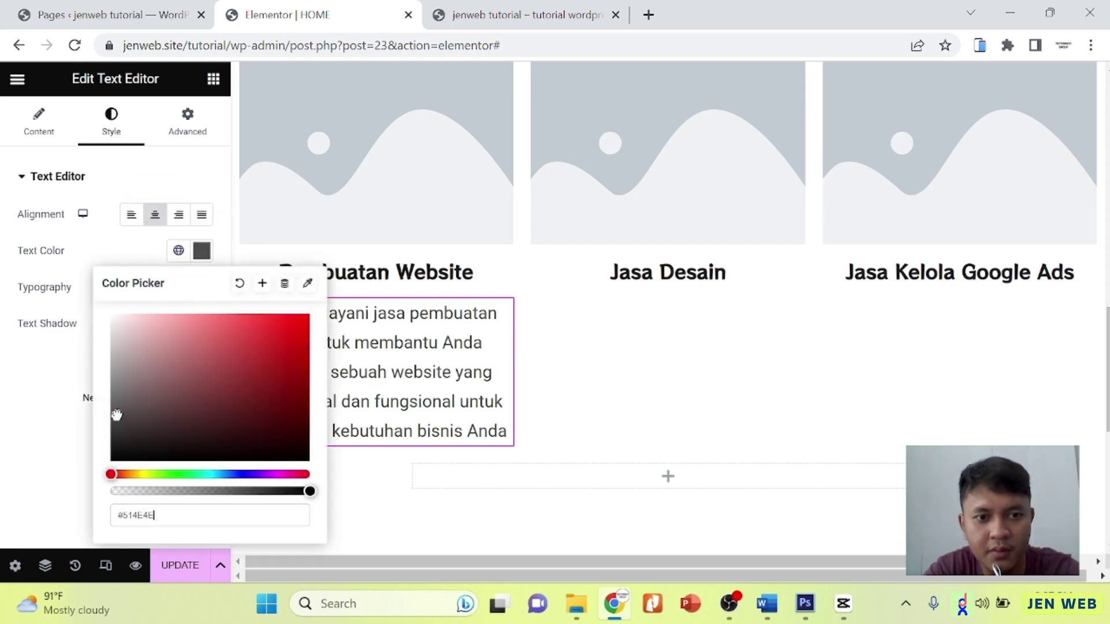
click(27, 474)
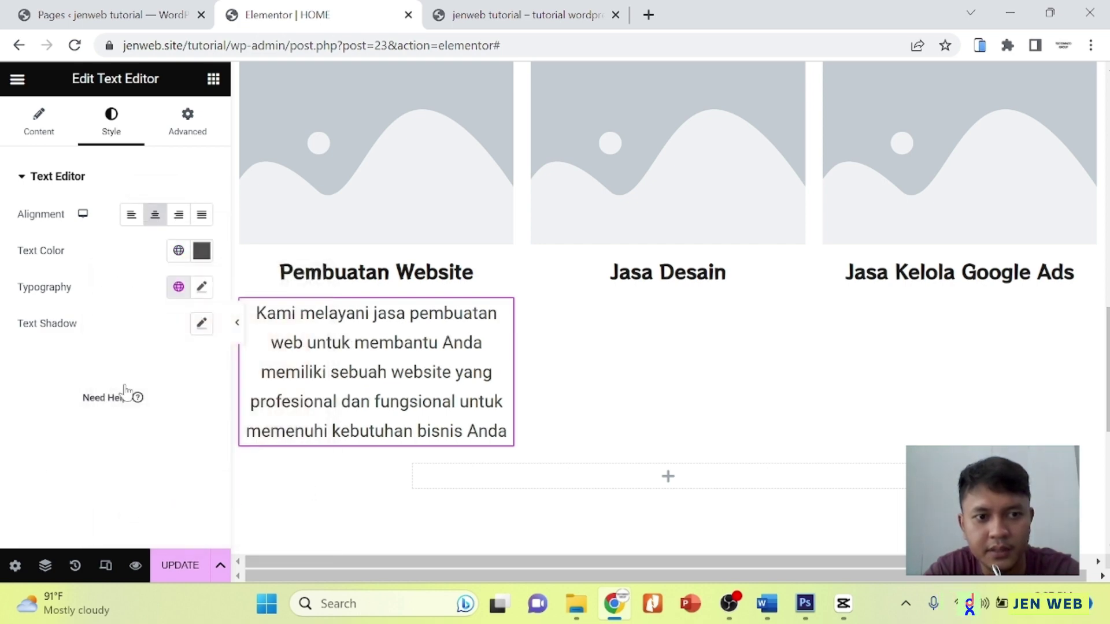
Set the font size of the first column's description to 16 px.
click(202, 288)
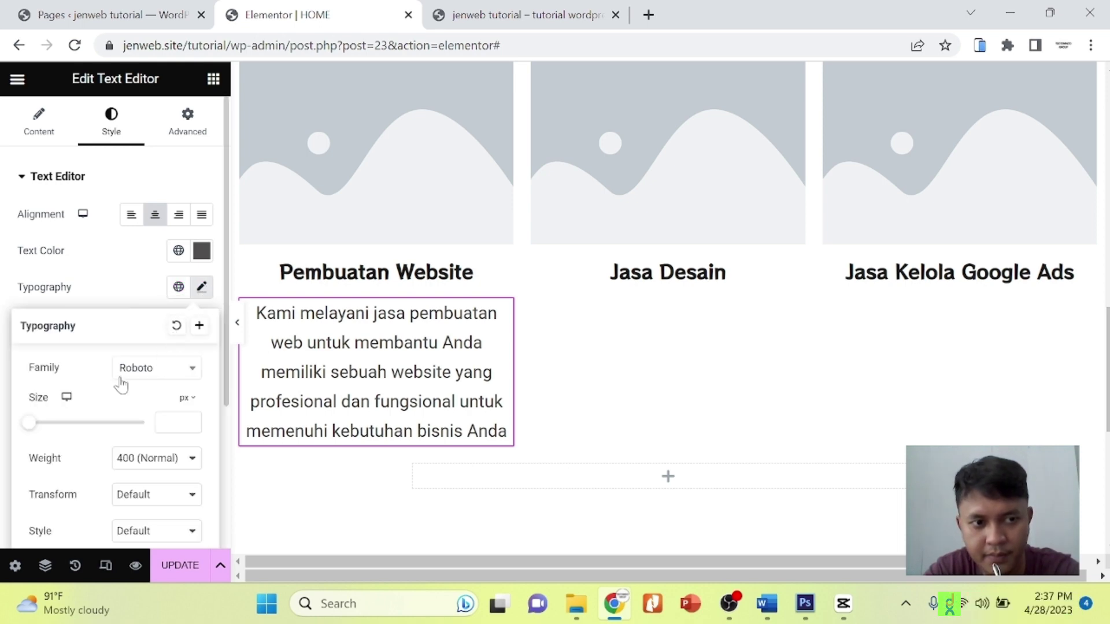
drag(36, 428, 42, 429)
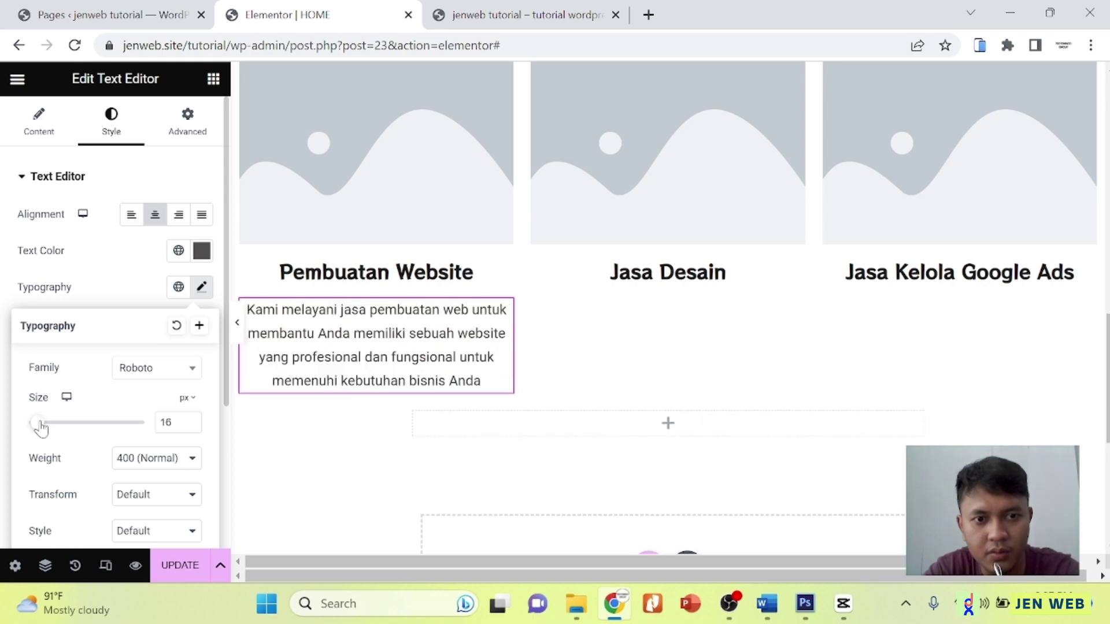
click(2, 383)
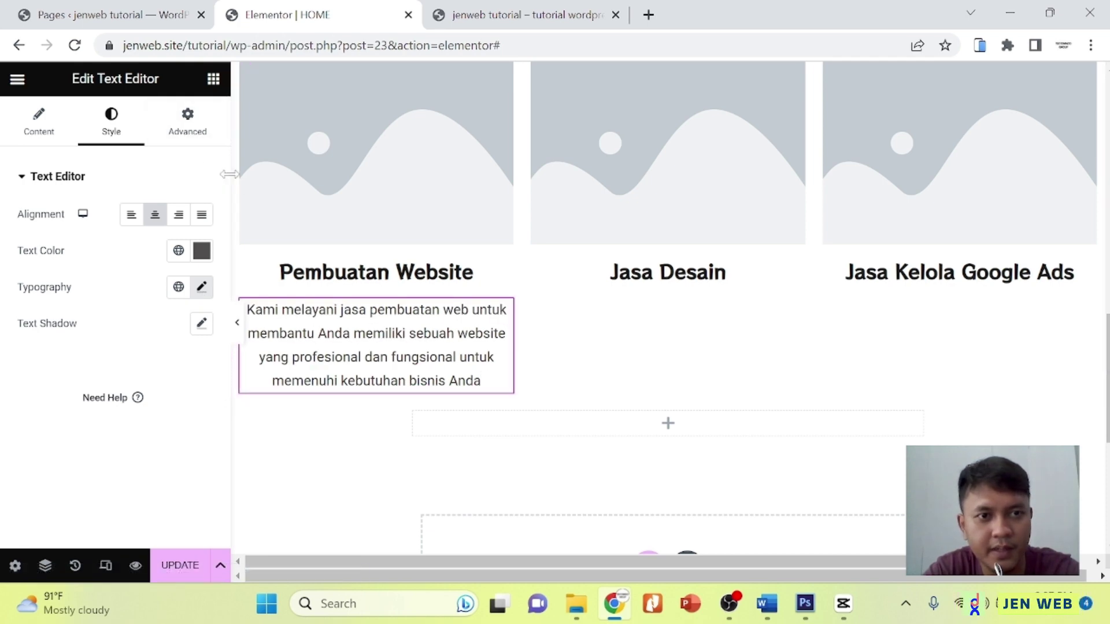
Unlink the description's margin and padding sides, set its left and right padding to 20 px, and update the page.
click(189, 125)
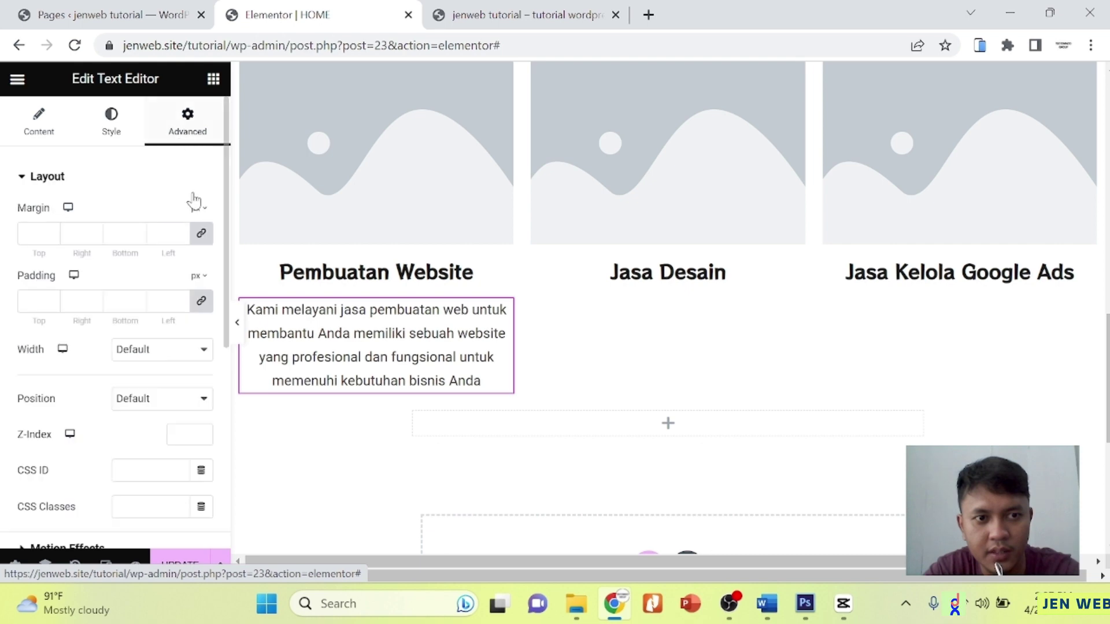
click(201, 301)
click(201, 233)
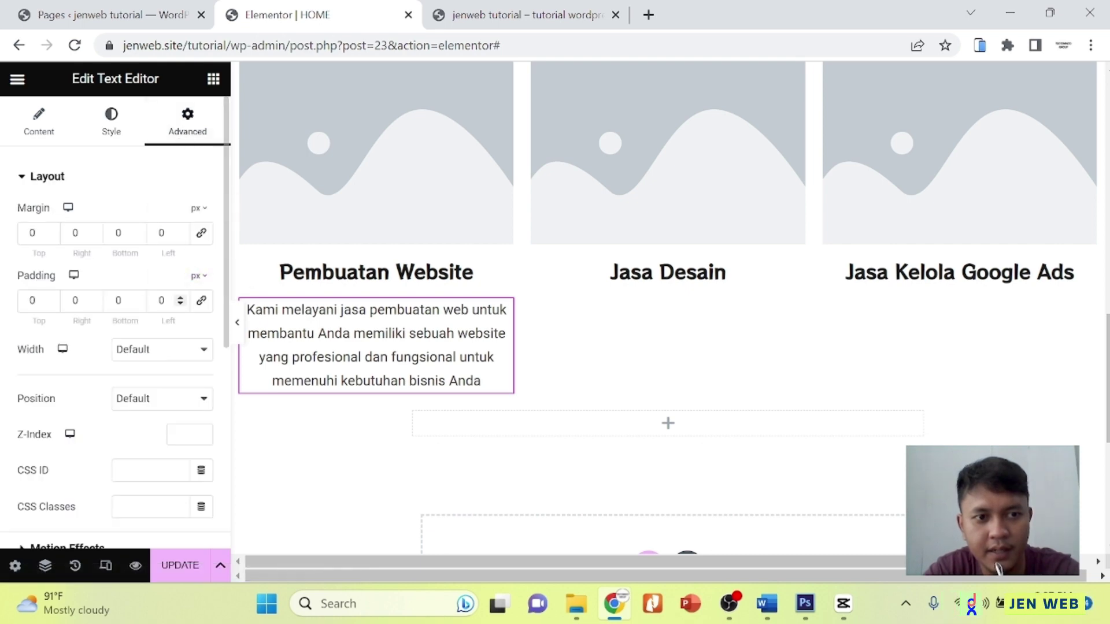
click(161, 300)
text(1)
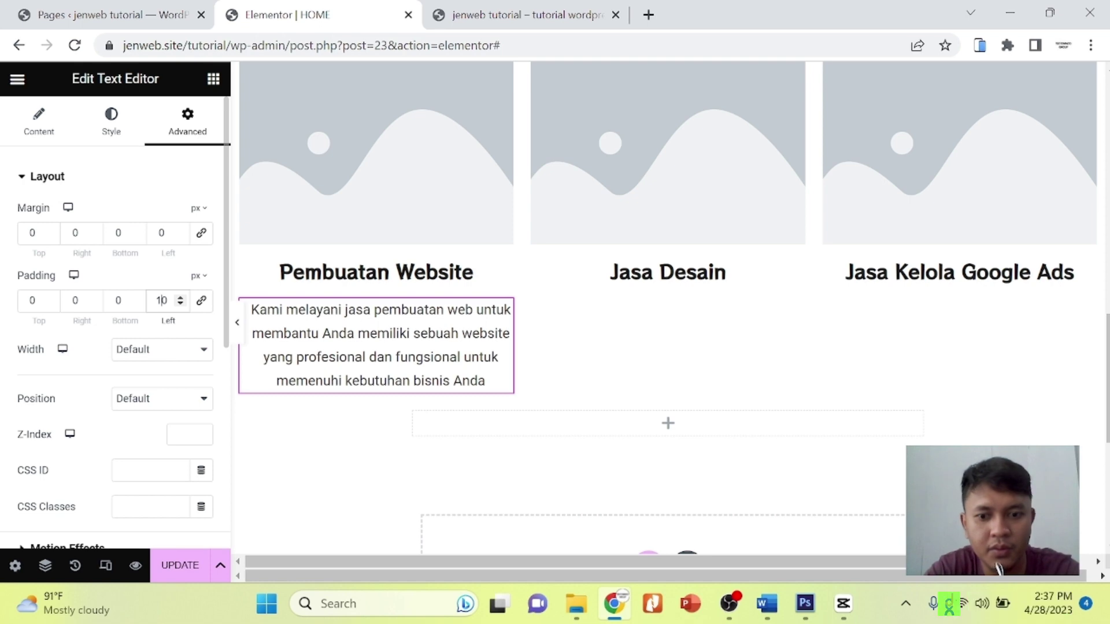
key(BackSpace)
text(2)
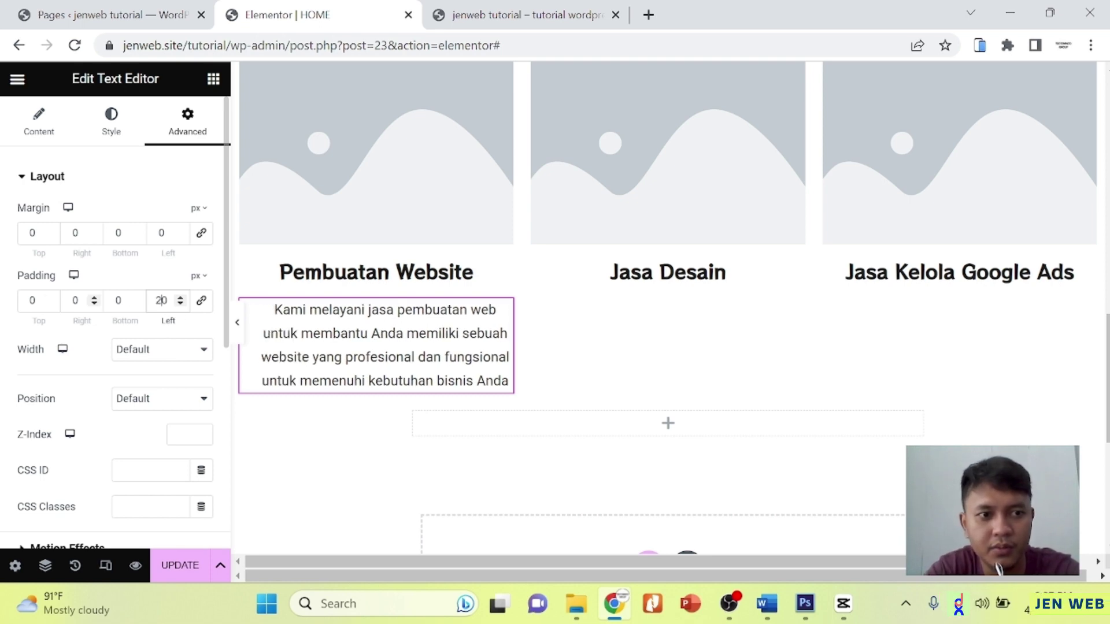
text(20)
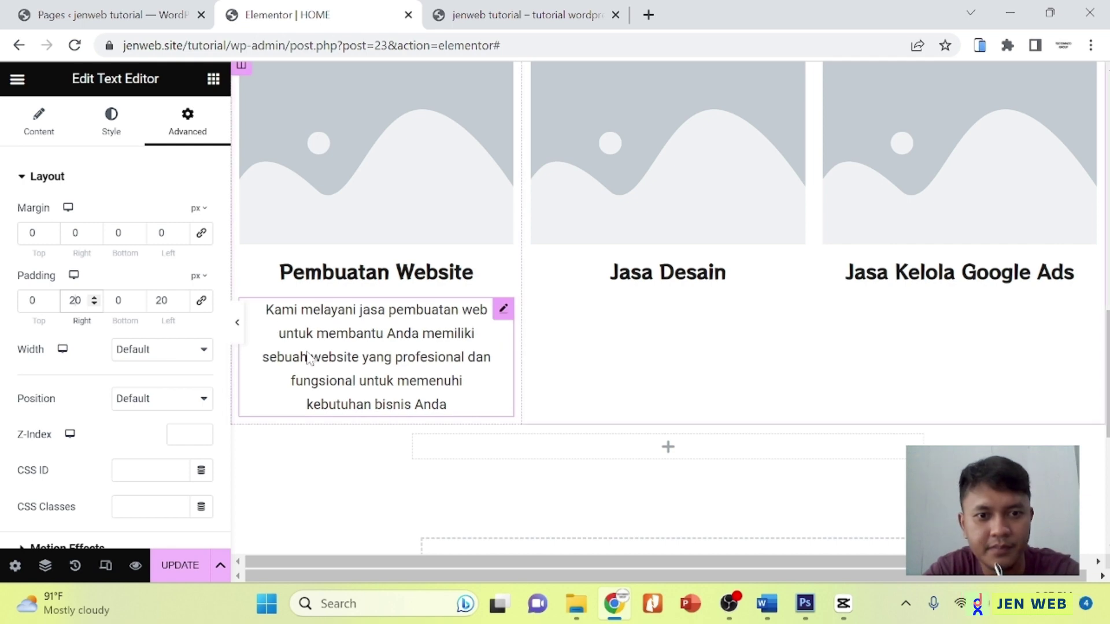
click(111, 122)
click(180, 565)
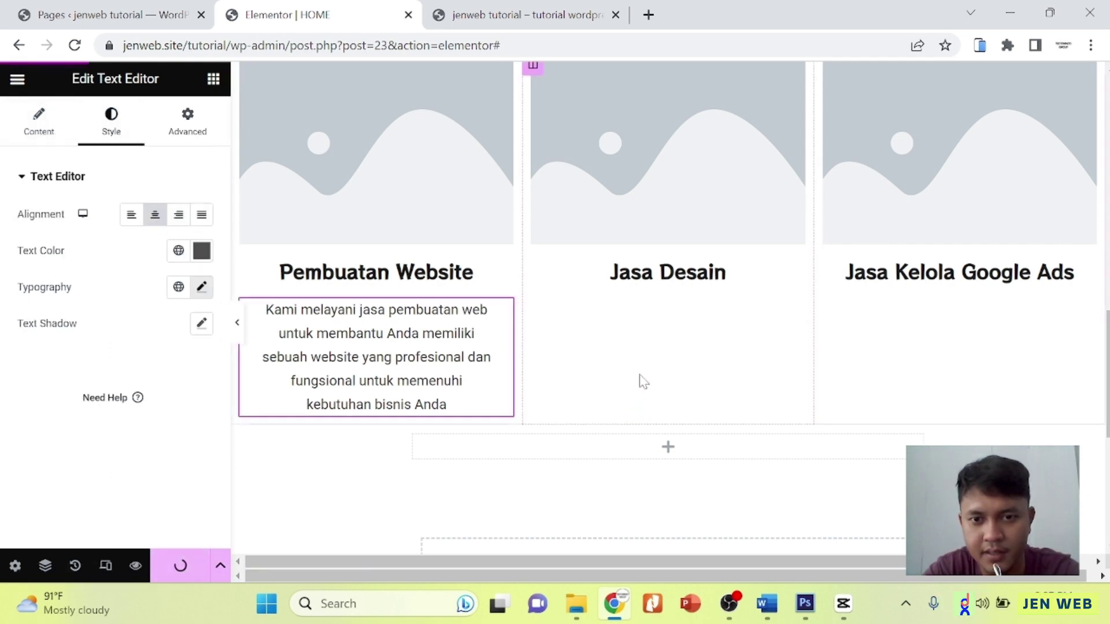
Copy the first column's description widget and paste it into the "Jasa Desain" and "Jasa Kelola Google Ads" columns.
right_click(496, 325)
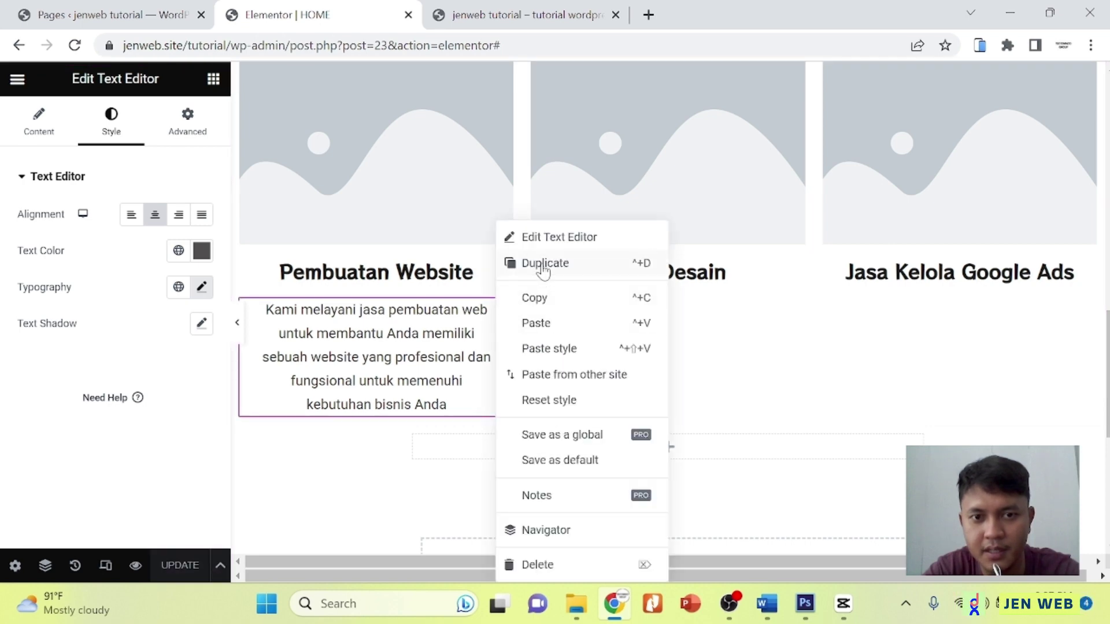
click(546, 299)
right_click(636, 345)
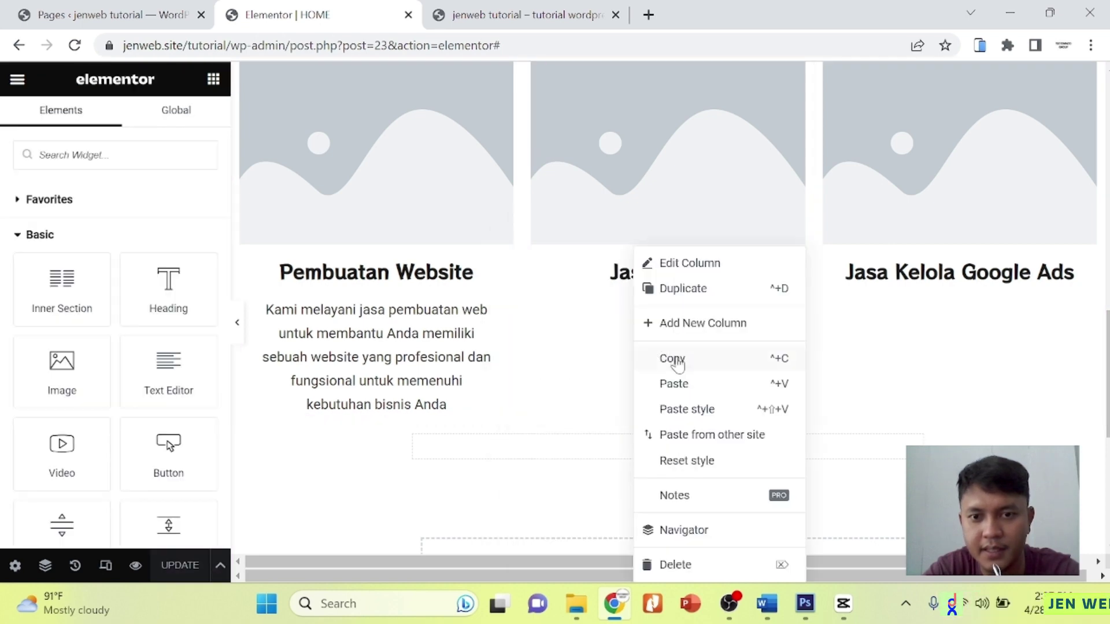
click(691, 384)
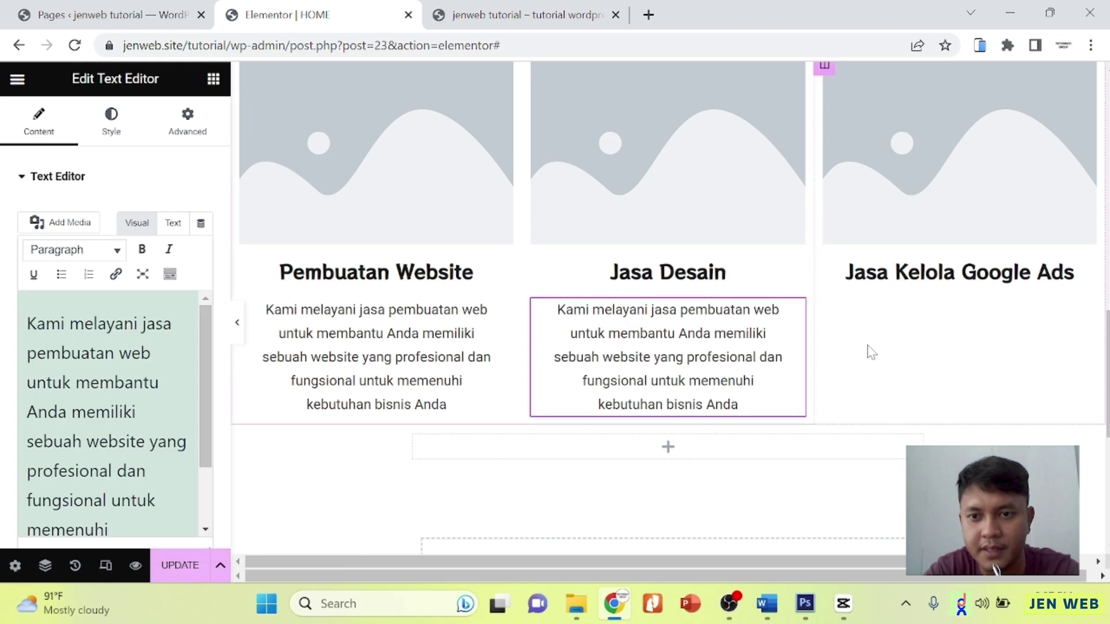
right_click(869, 365)
click(909, 384)
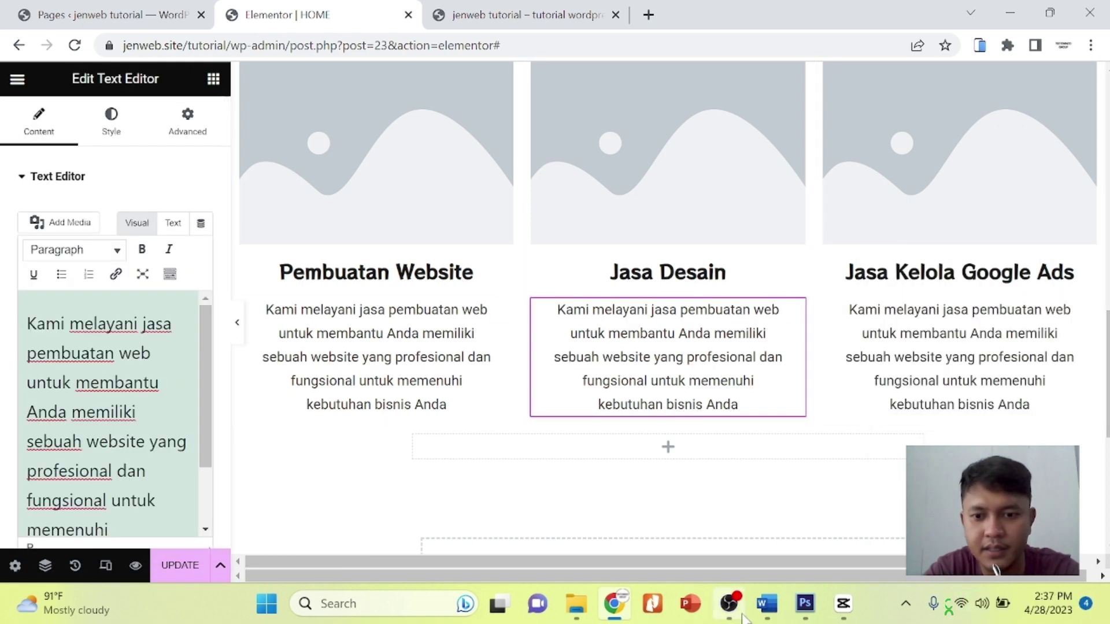
Switch to the Word document and copy the second paragraph under Service, about product image editing.
click(766, 603)
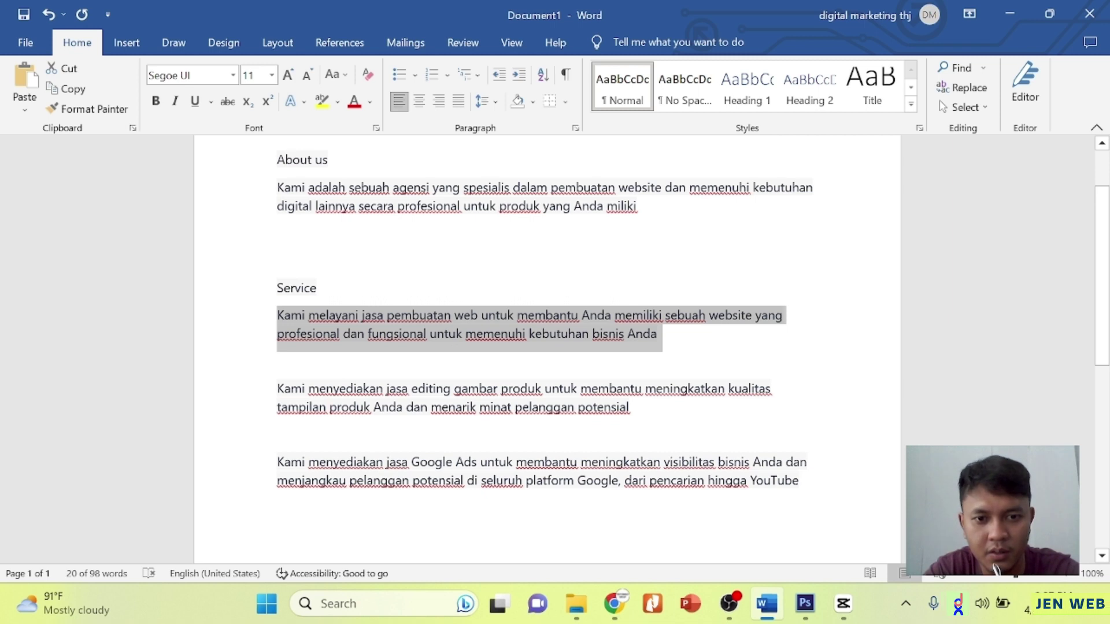
drag(277, 388, 636, 407)
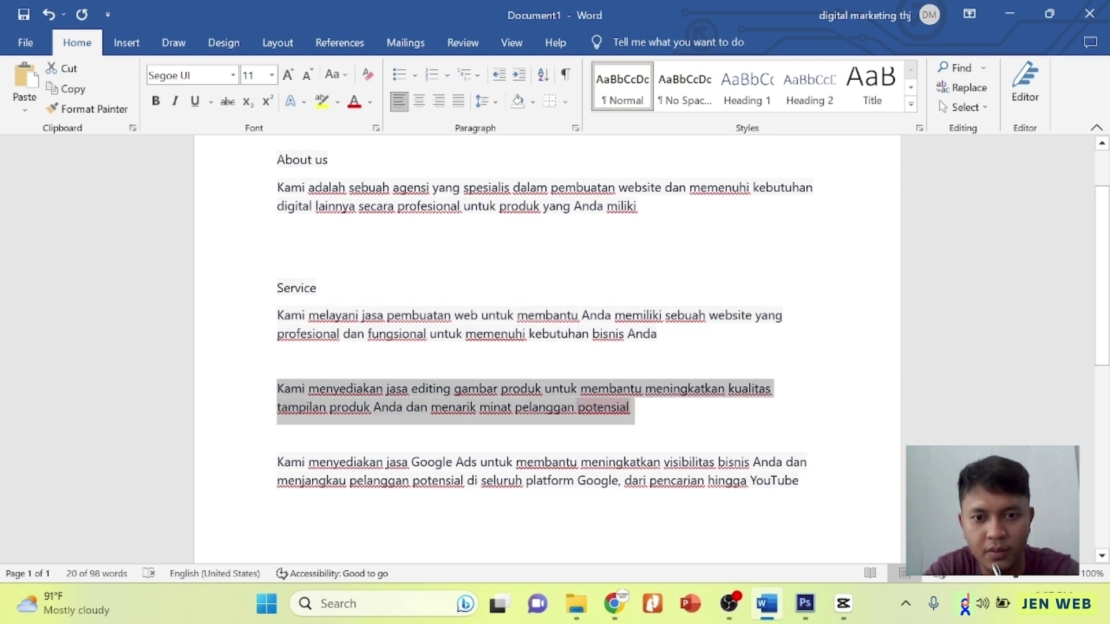
right_click(590, 407)
click(627, 162)
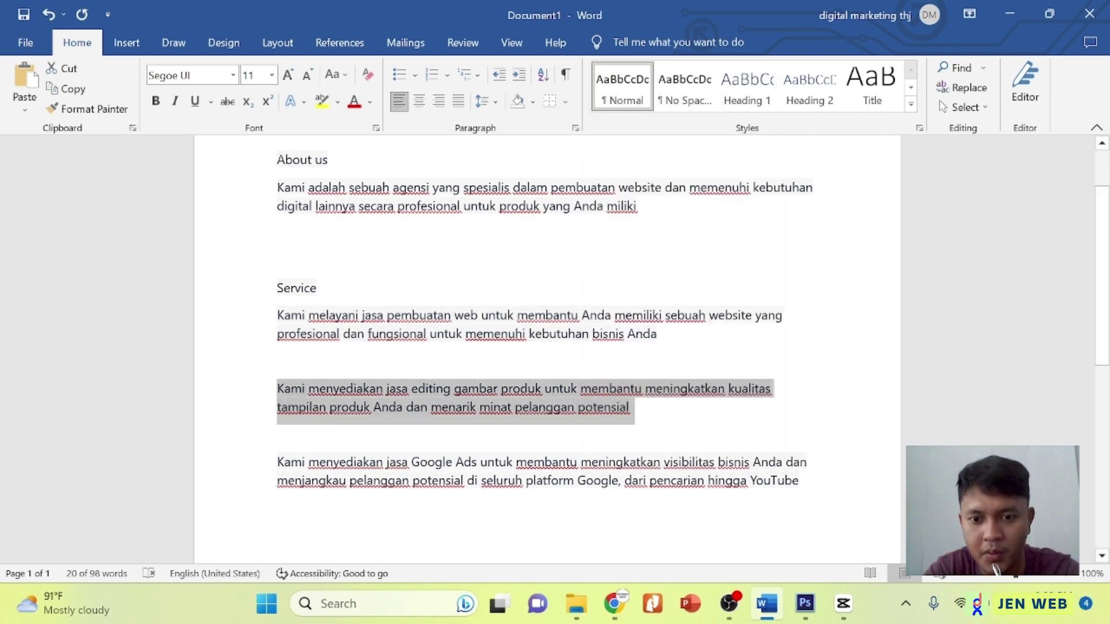
Switch back to Elementor in Chrome and replace the second column's description with the copied image editing text.
click(625, 605)
triple_click(86, 409)
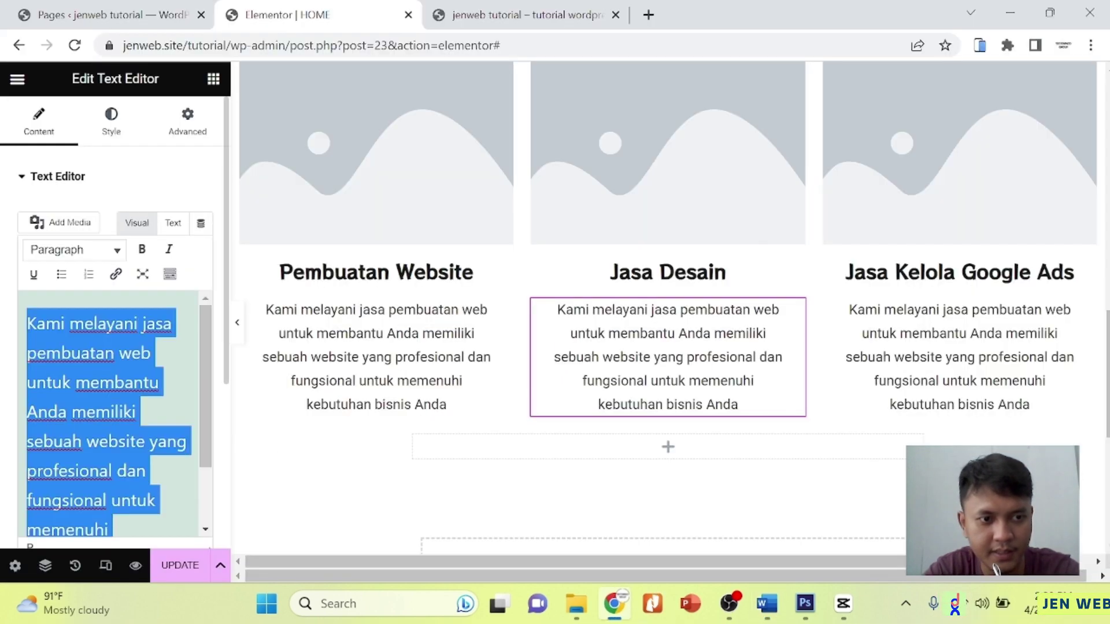
right_click(91, 400)
click(165, 190)
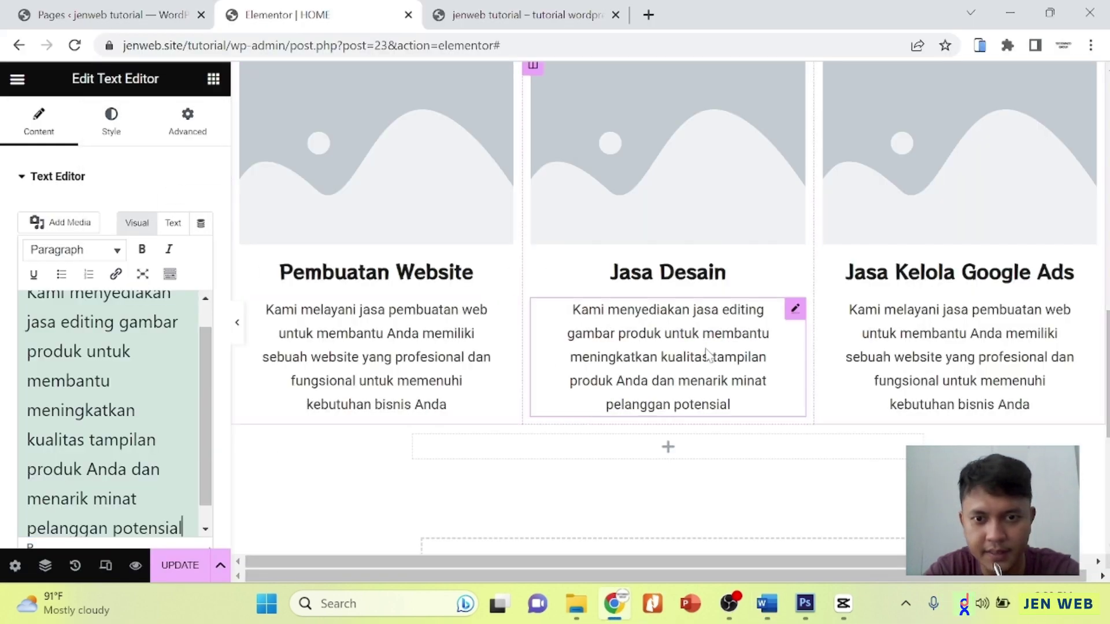
Open the third column's description for editing and copy the Google Ads paragraph from the Word document.
click(925, 376)
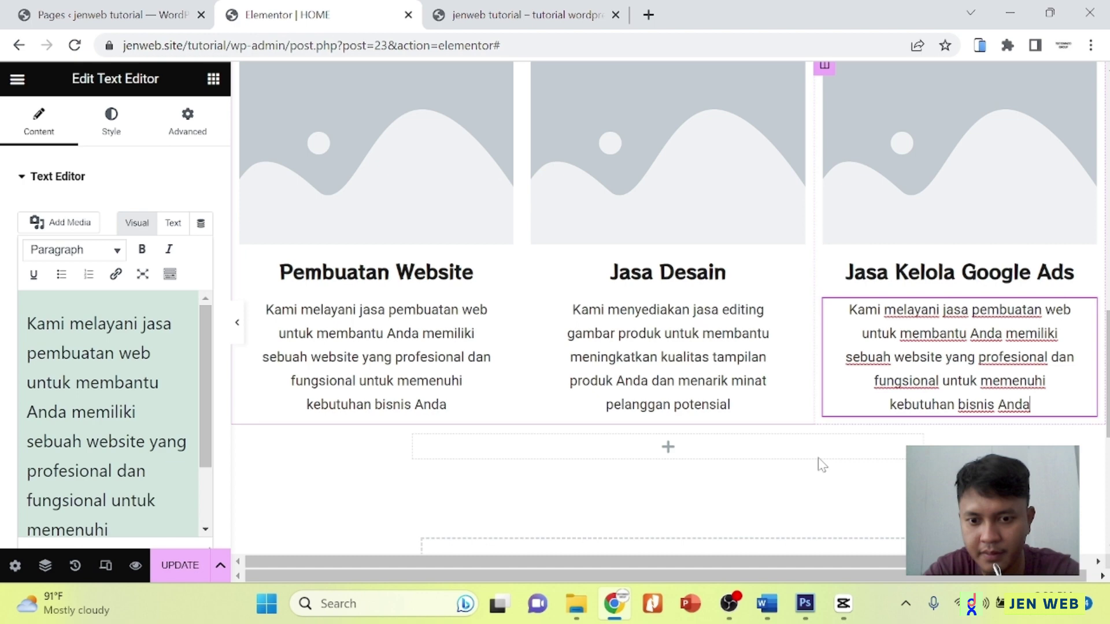
click(767, 605)
triple_click(753, 474)
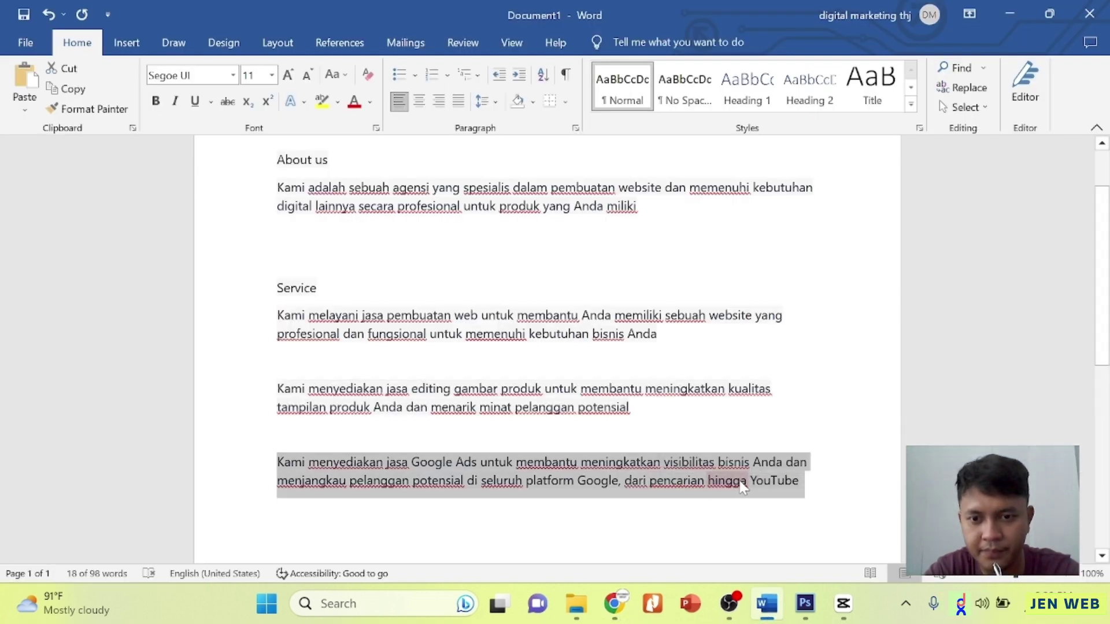
right_click(746, 477)
click(779, 249)
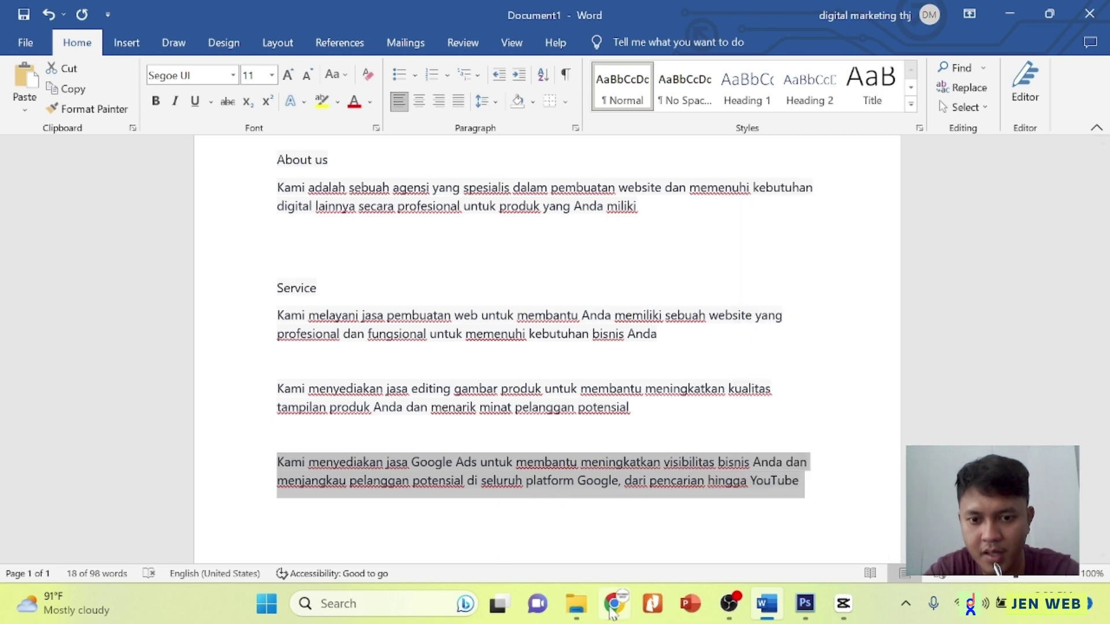
Return to Elementor in Chrome, replace the third column's description with the copied Google Ads text as plain text, and update the page.
click(614, 604)
triple_click(87, 441)
right_click(87, 455)
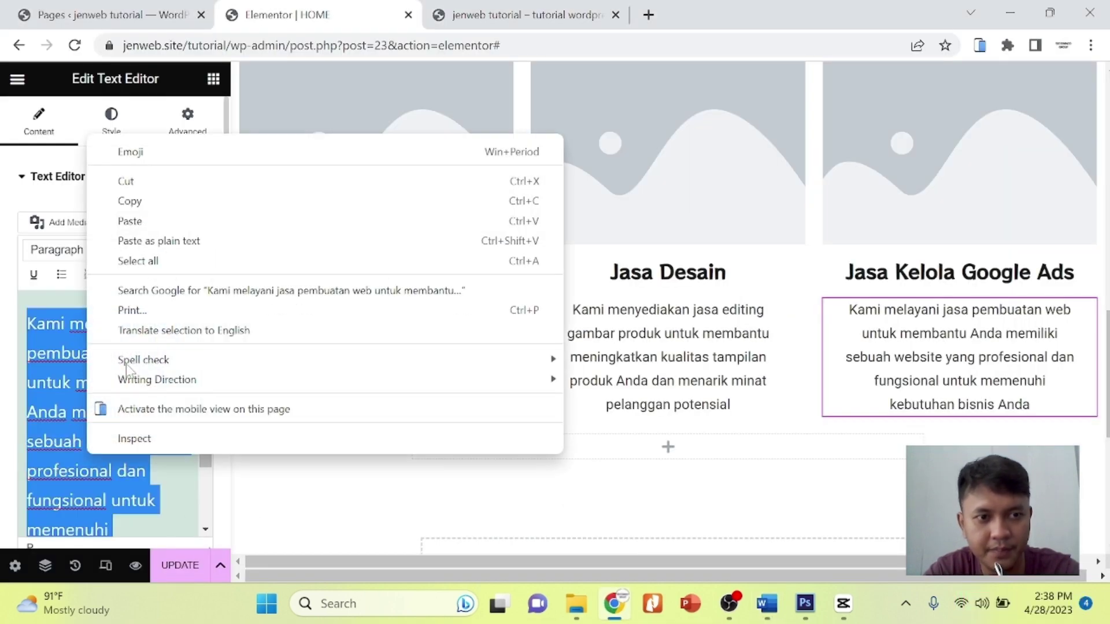
click(145, 241)
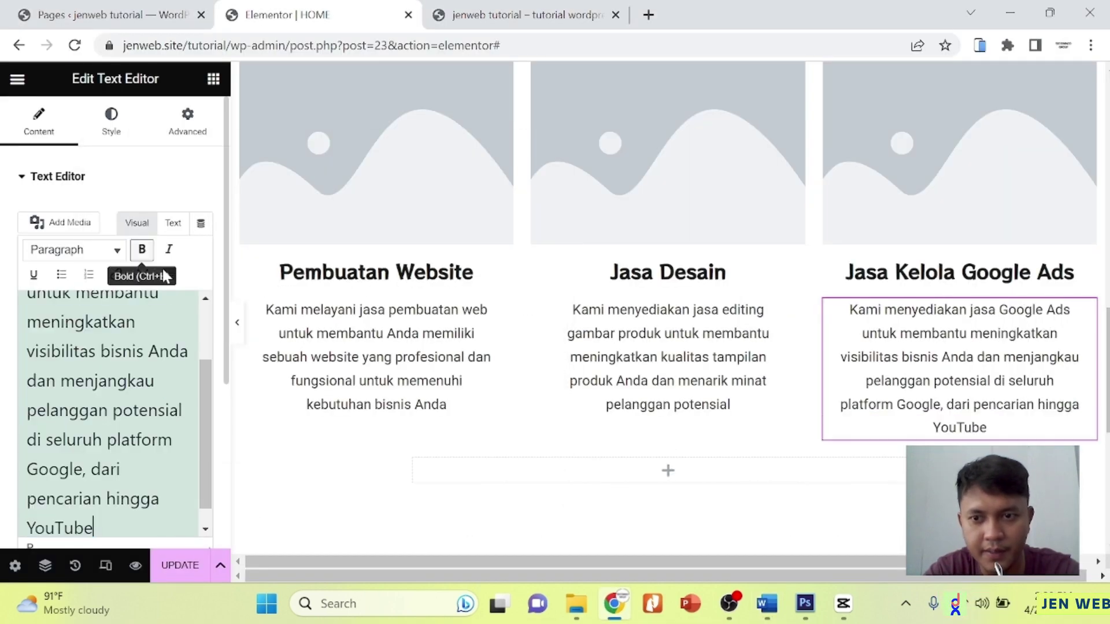
click(178, 565)
Add a Button widget below the website service description in the first column.
scroll(433, 359, up, 3)
scroll(370, 278, down, 1)
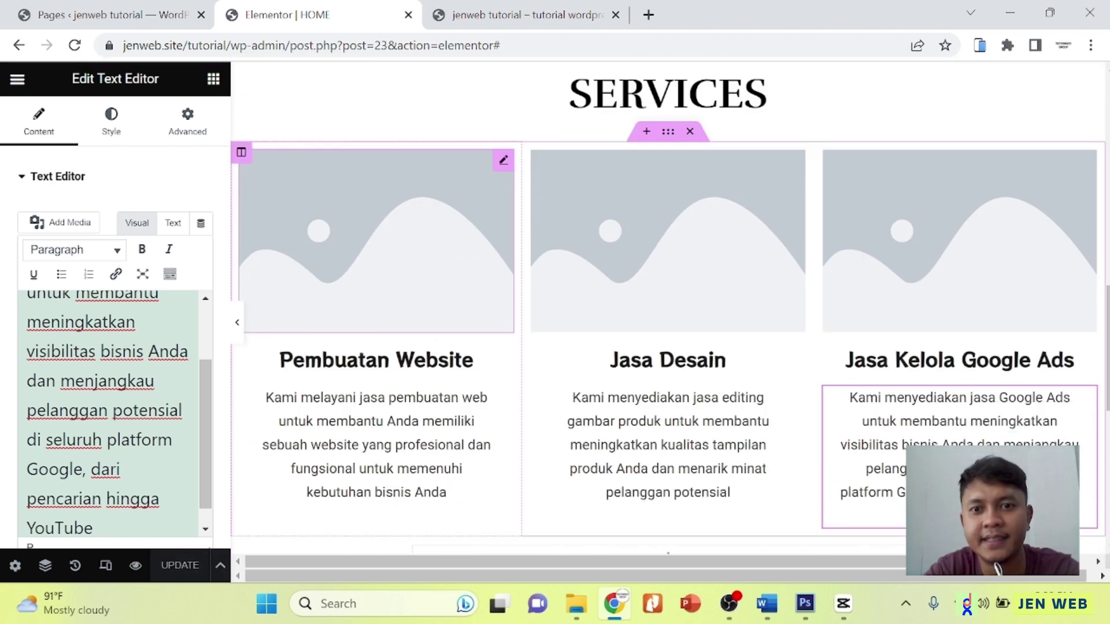
scroll(722, 313, down, 1)
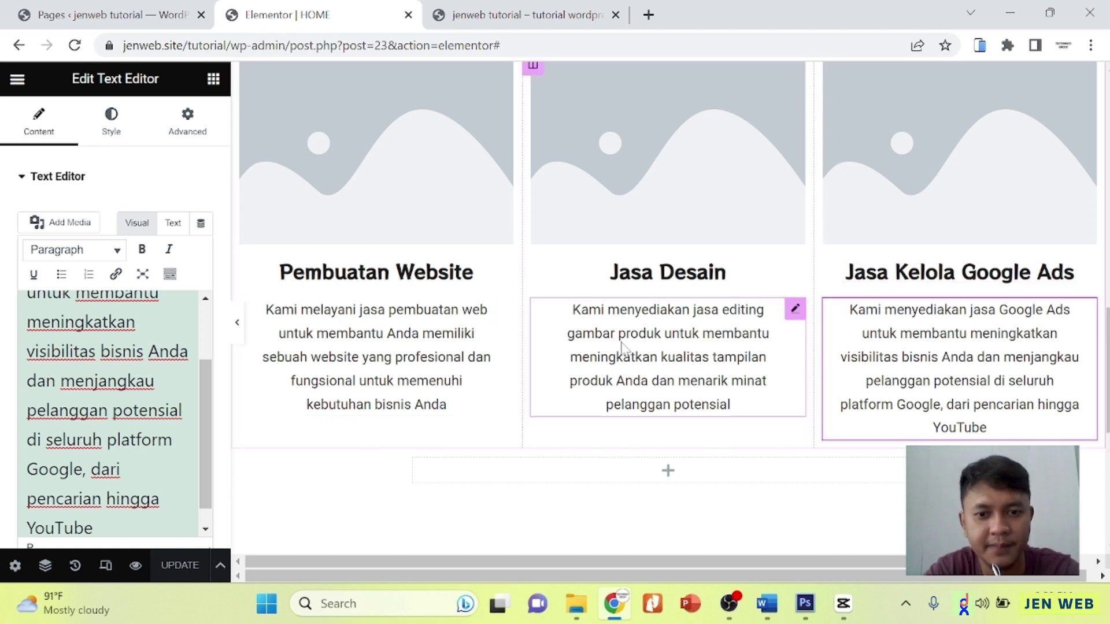
scroll(582, 400, down, 1)
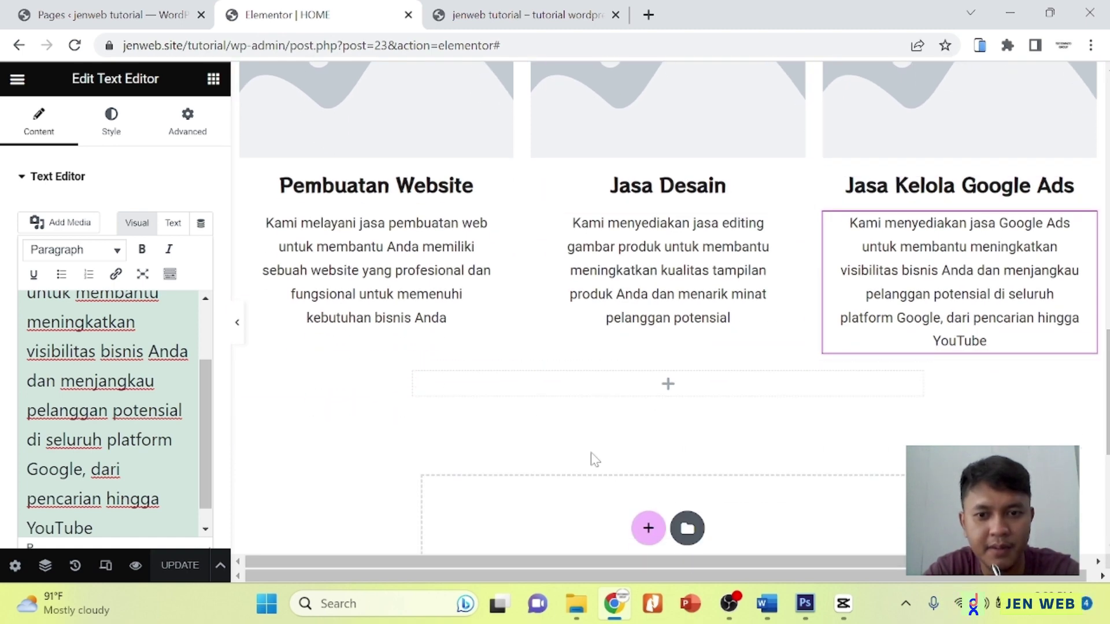
click(665, 384)
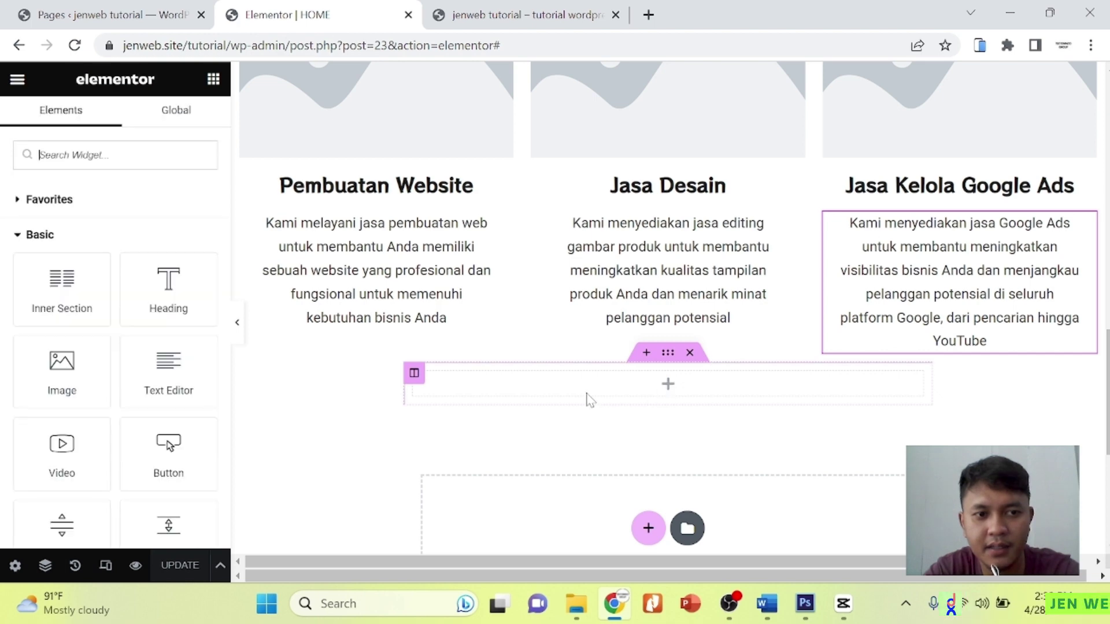
scroll(126, 410, down, 2)
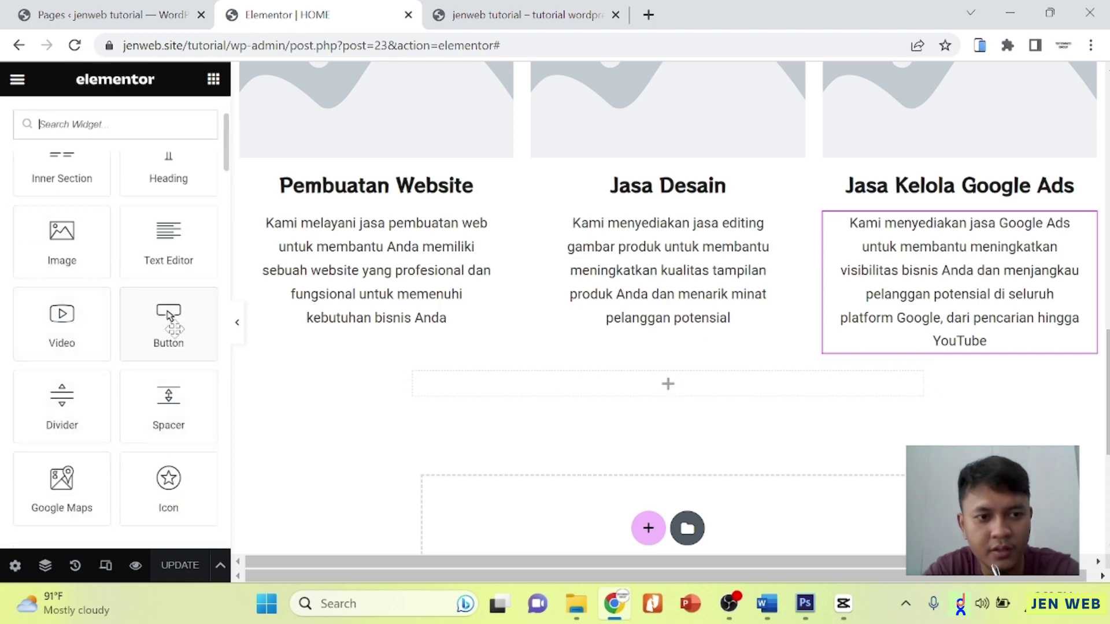
drag(168, 316, 400, 329)
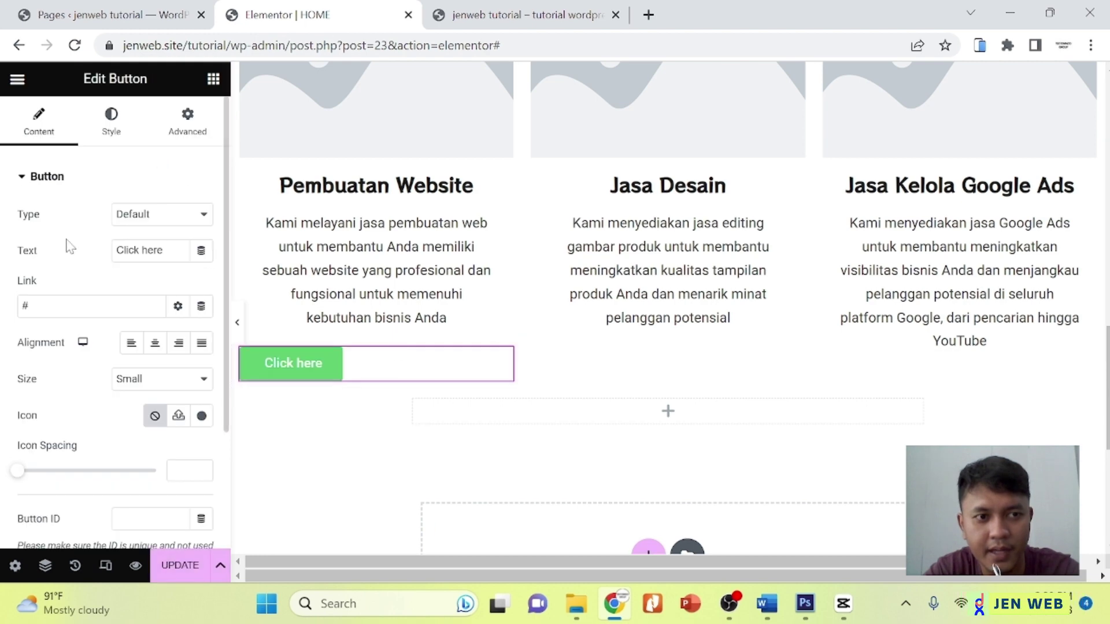
Clear the new button's link and set its type to Info.
key(BackSpace)
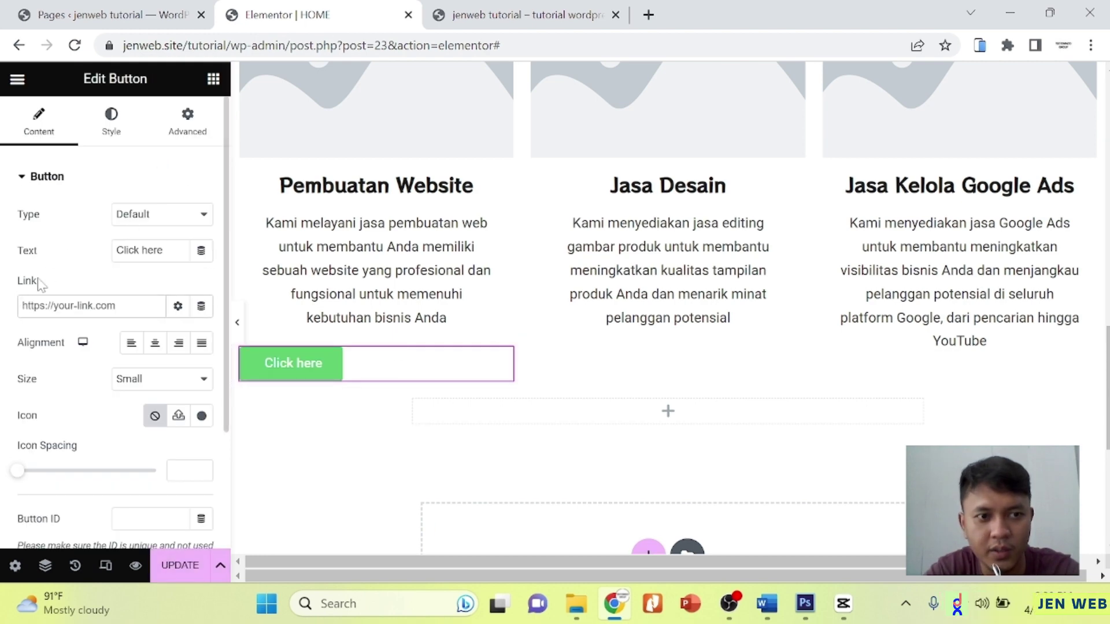
click(158, 221)
click(129, 239)
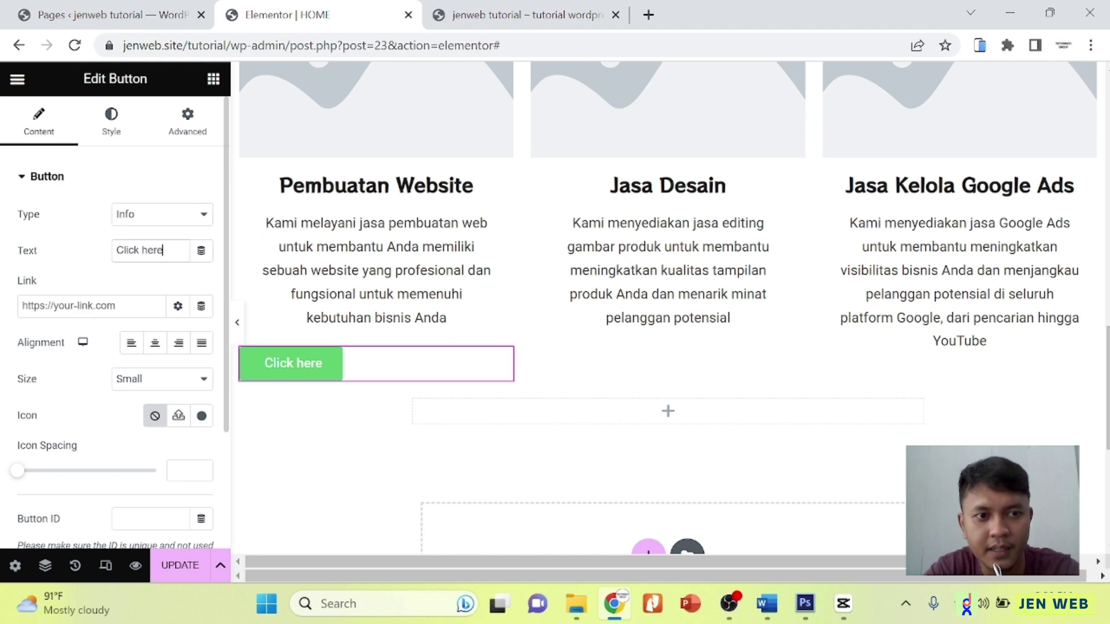
Change the button's text to "Detail".
drag(164, 251, 99, 265)
key(Caps_Lock)
text(Detail)
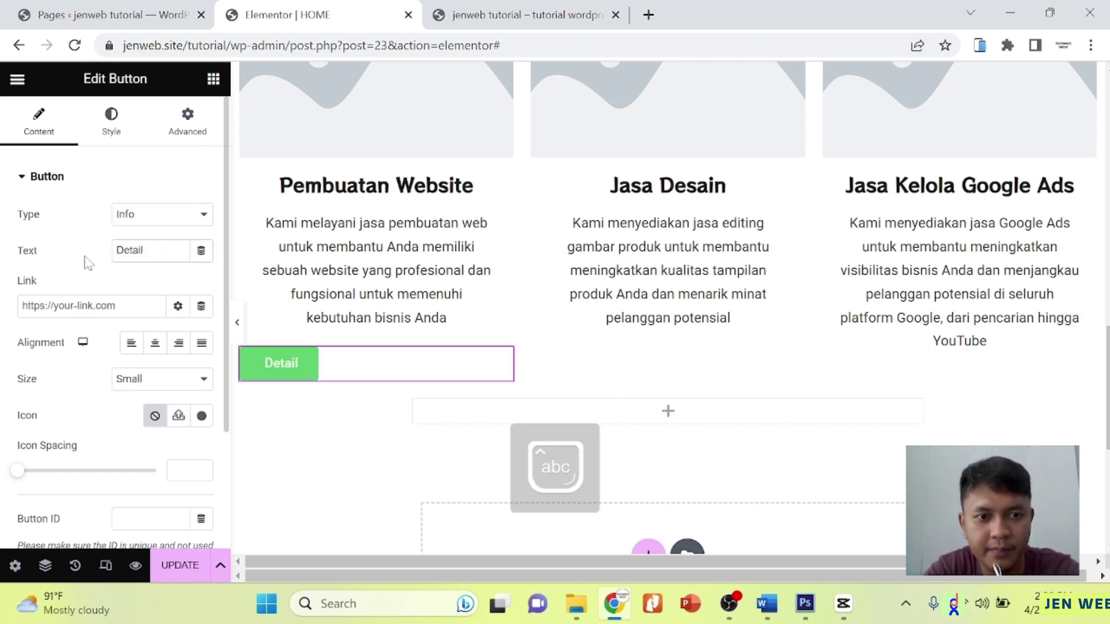
Center the Detail button below the website service description in the first column.
click(155, 343)
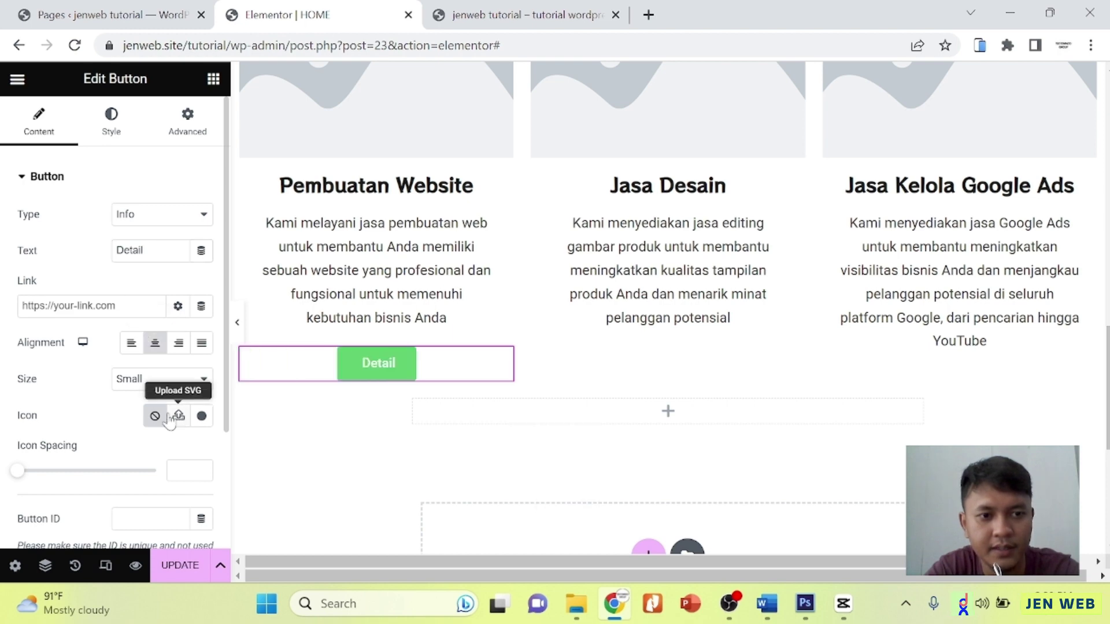
scroll(168, 420, down, 2)
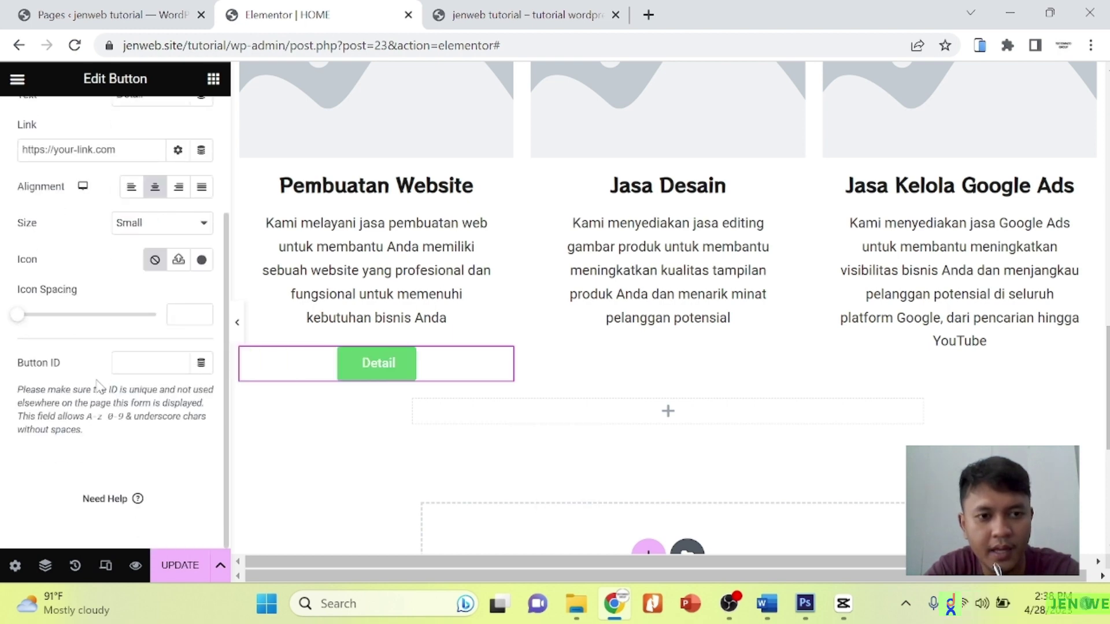
scroll(117, 222, up, 3)
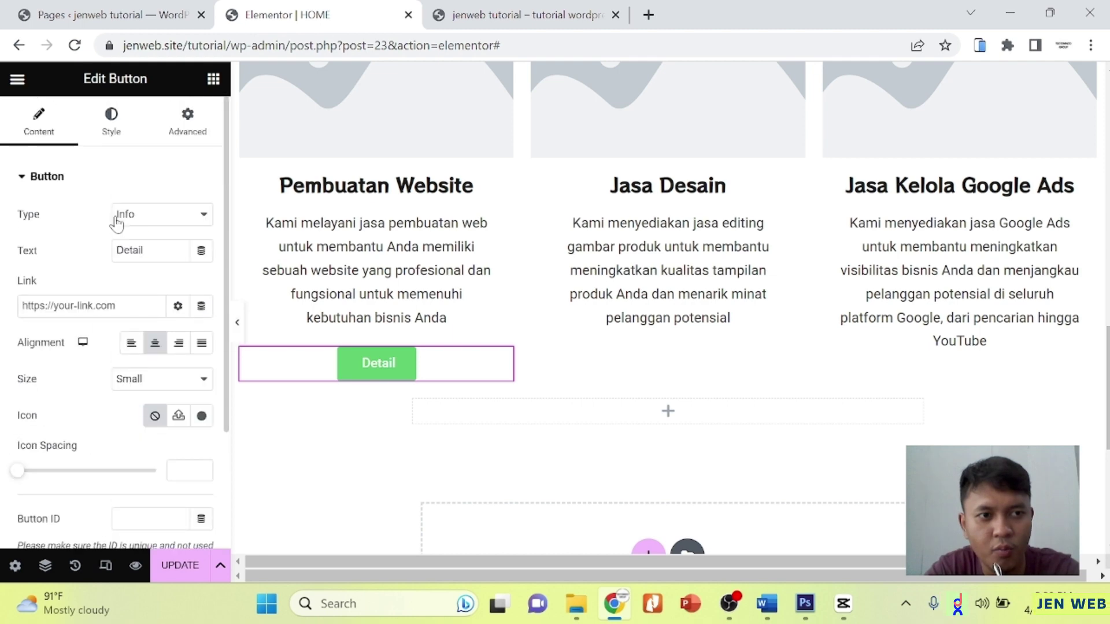
Set the Detail button's normal background color to black (#000000).
click(114, 120)
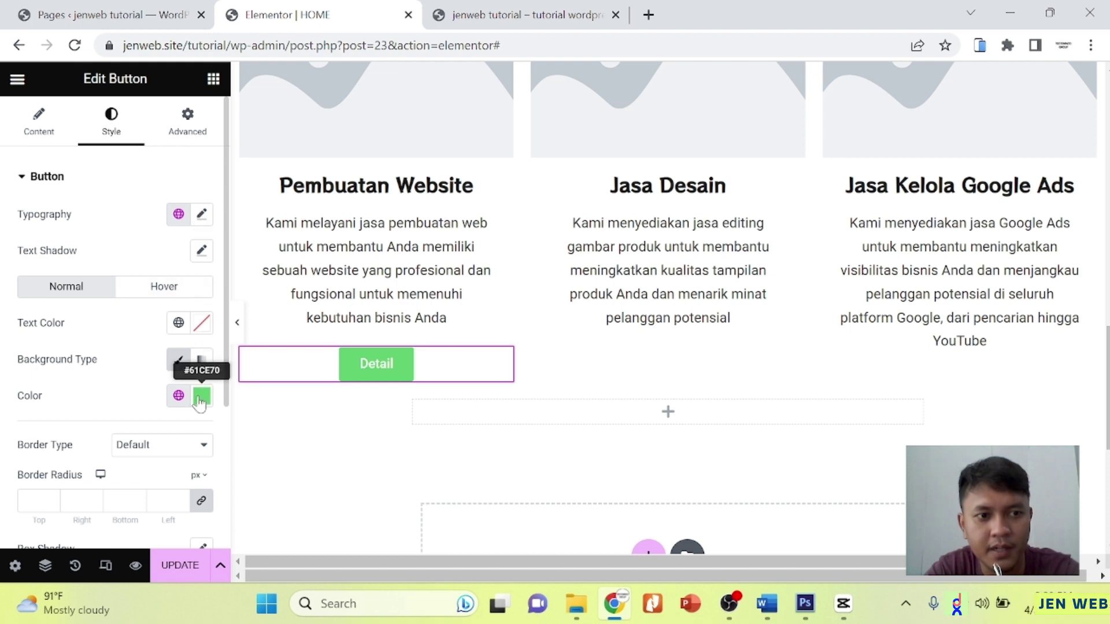
click(200, 399)
drag(144, 251, 108, 308)
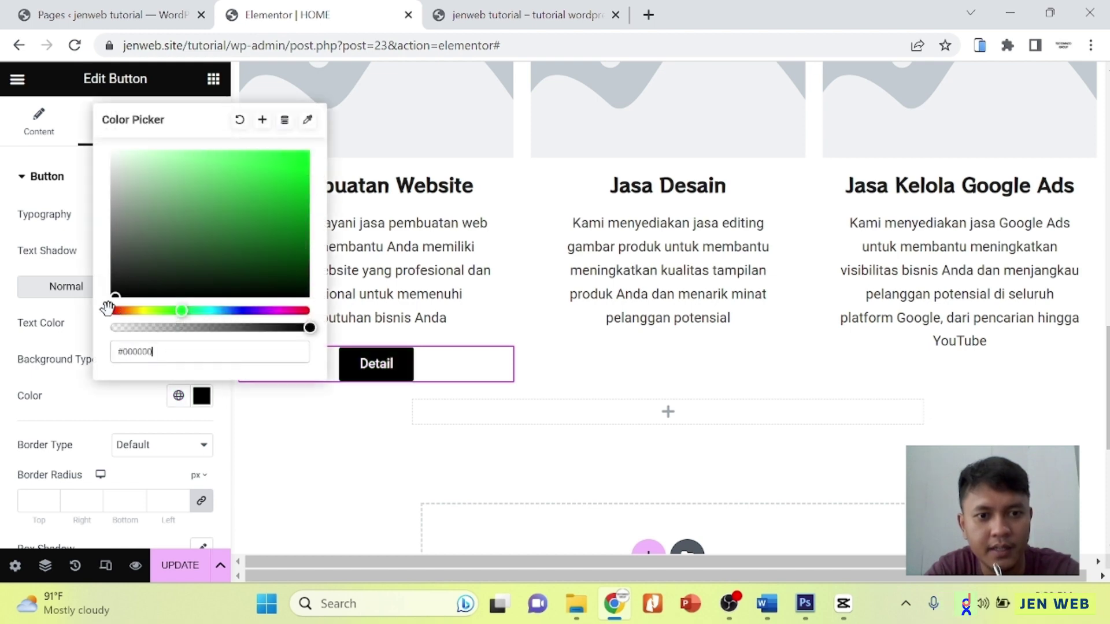
click(3, 362)
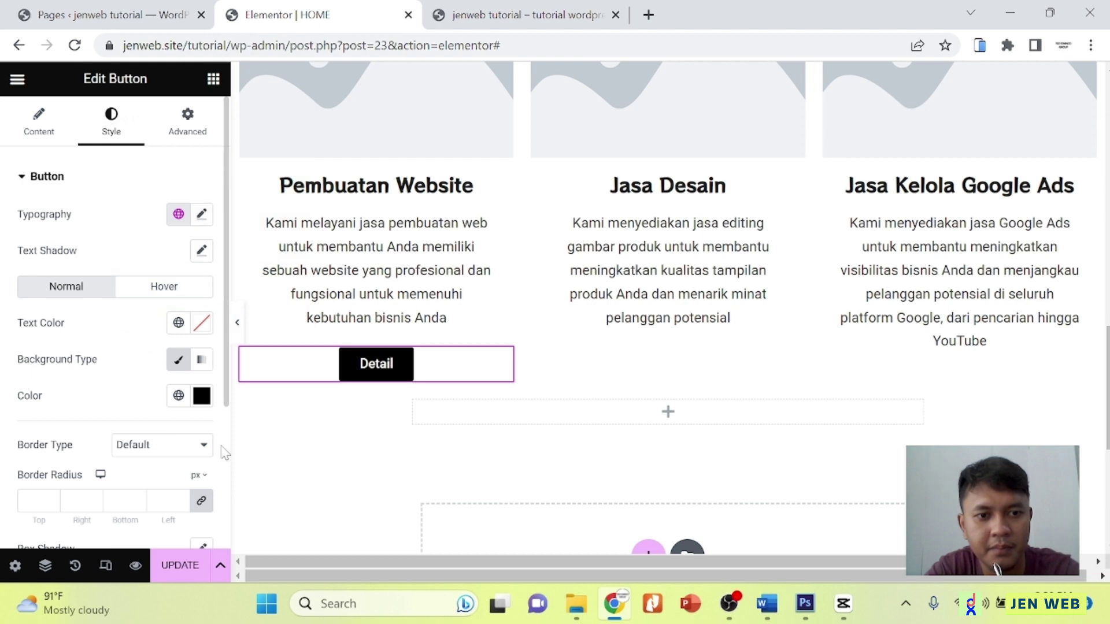
Set the Detail button's hover background color to blue.
click(139, 288)
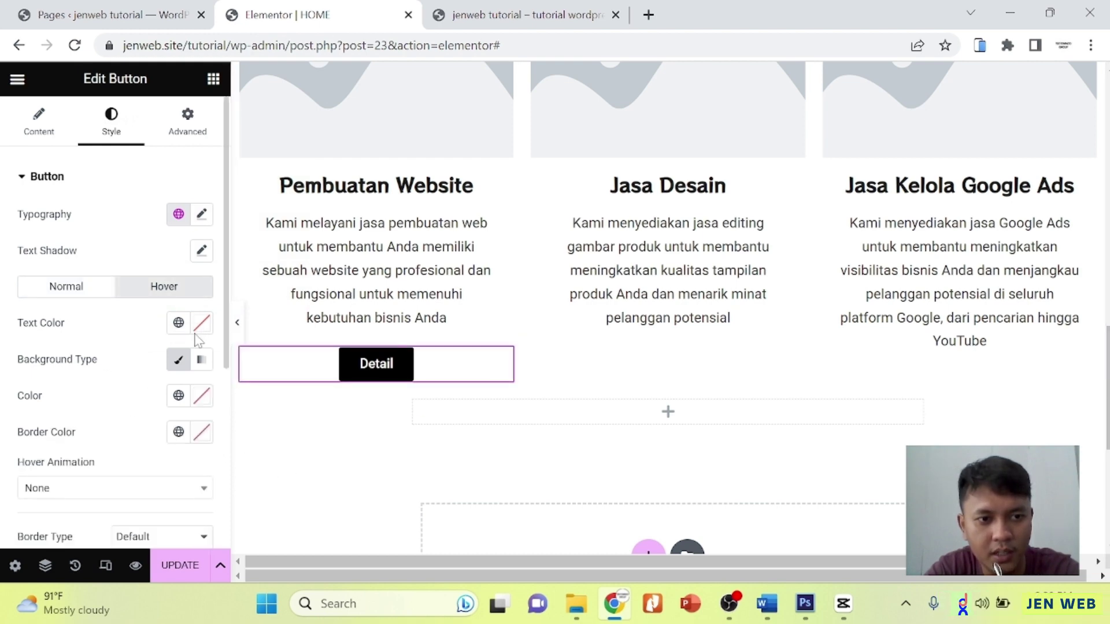
click(199, 397)
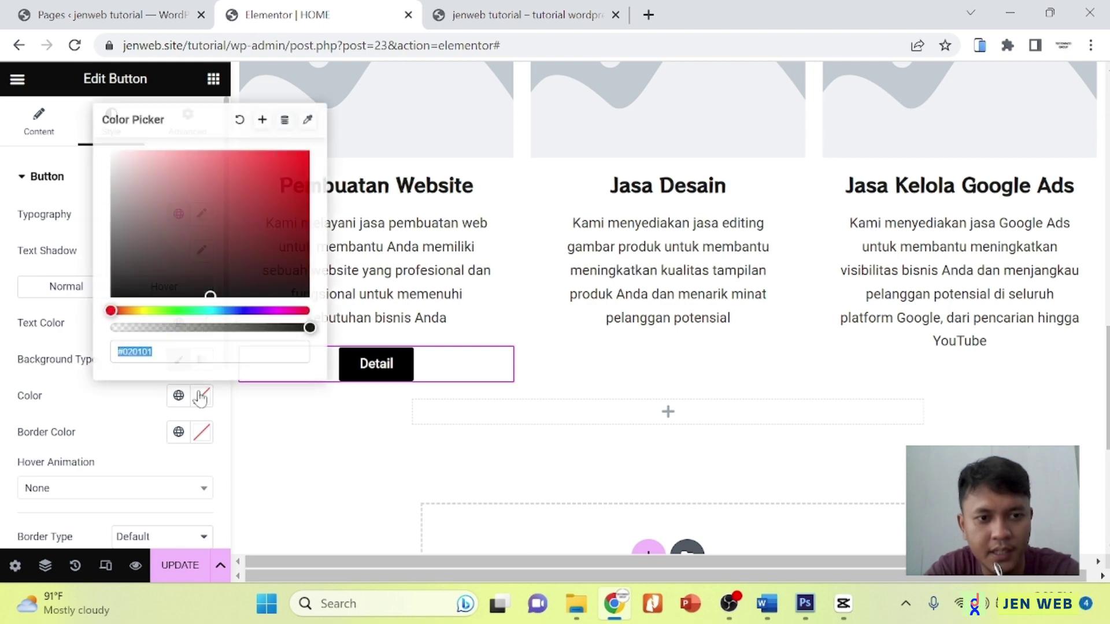
click(231, 311)
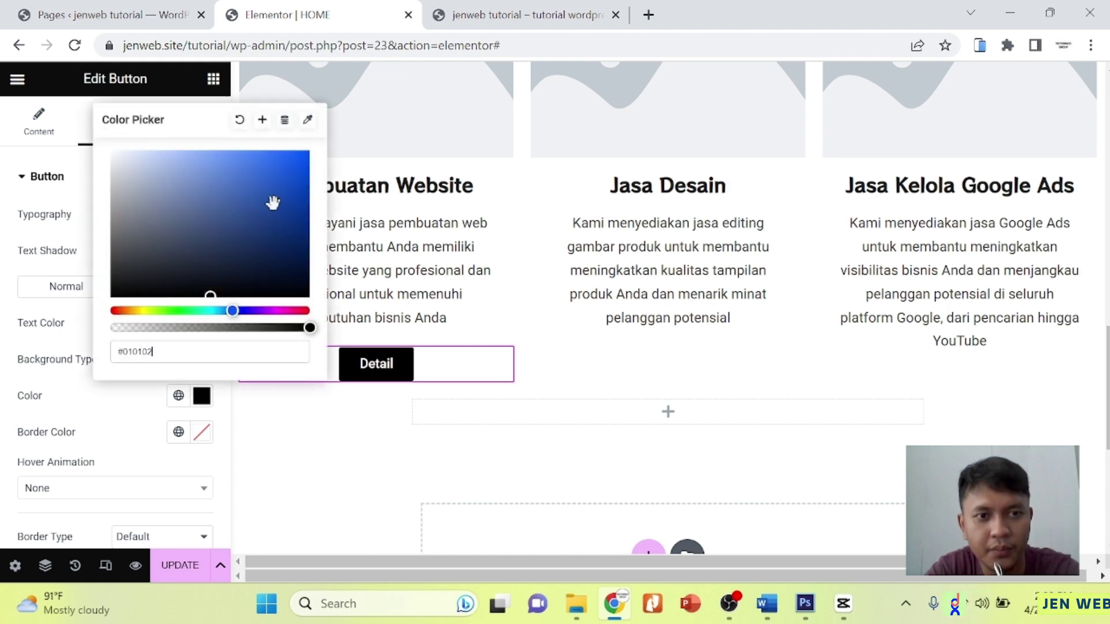
click(4, 338)
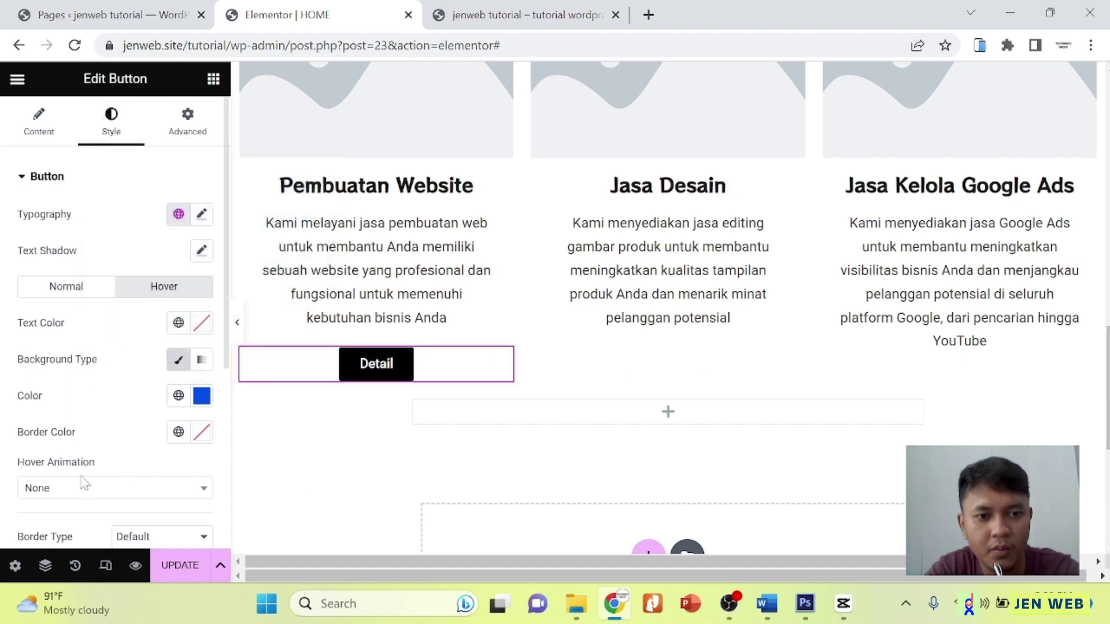
Round the Detail button's corners with a border radius of 12 px on all sides.
scroll(313, 438, down, 2)
scroll(44, 435, down, 5)
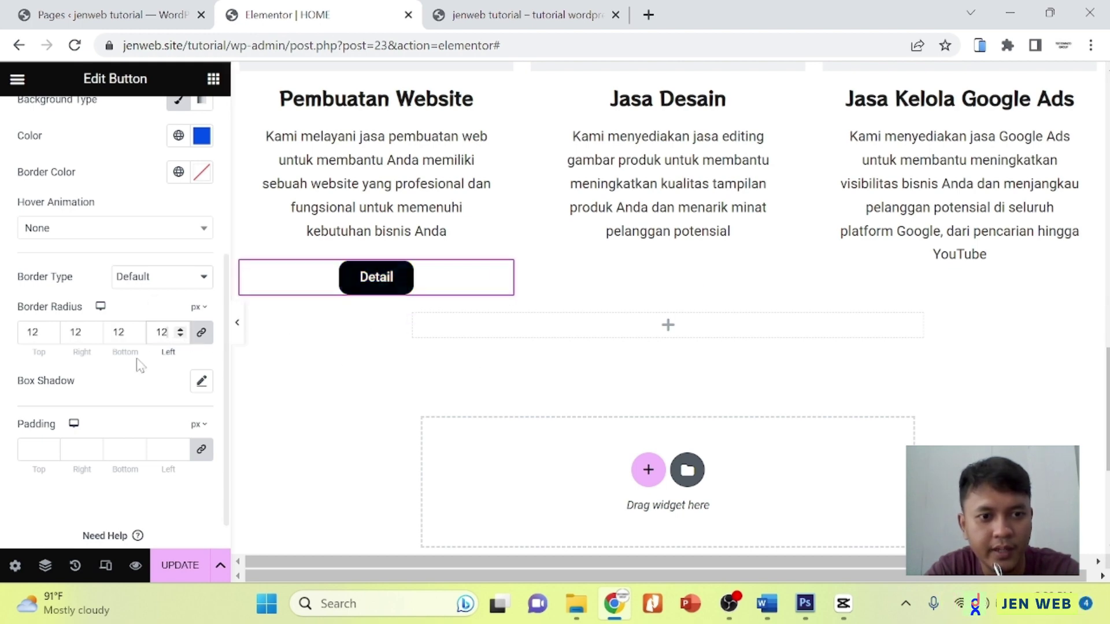
Give the Detail button a light blue box shadow, rgba(14, 162, 206, 1), and update the page.
click(203, 382)
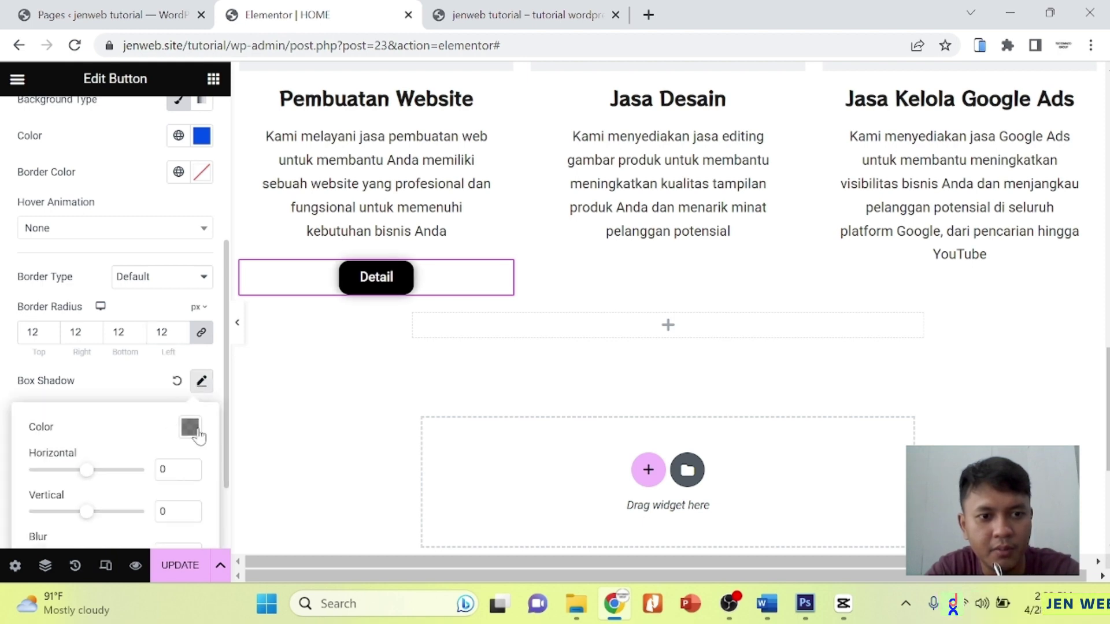
click(190, 428)
drag(224, 359, 299, 359)
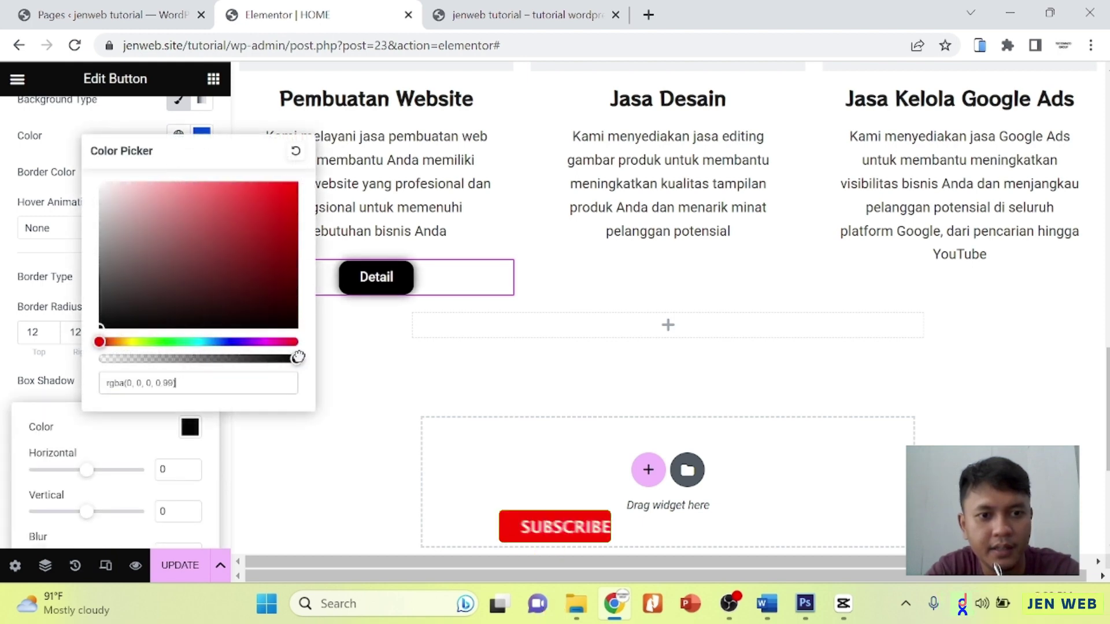
click(208, 341)
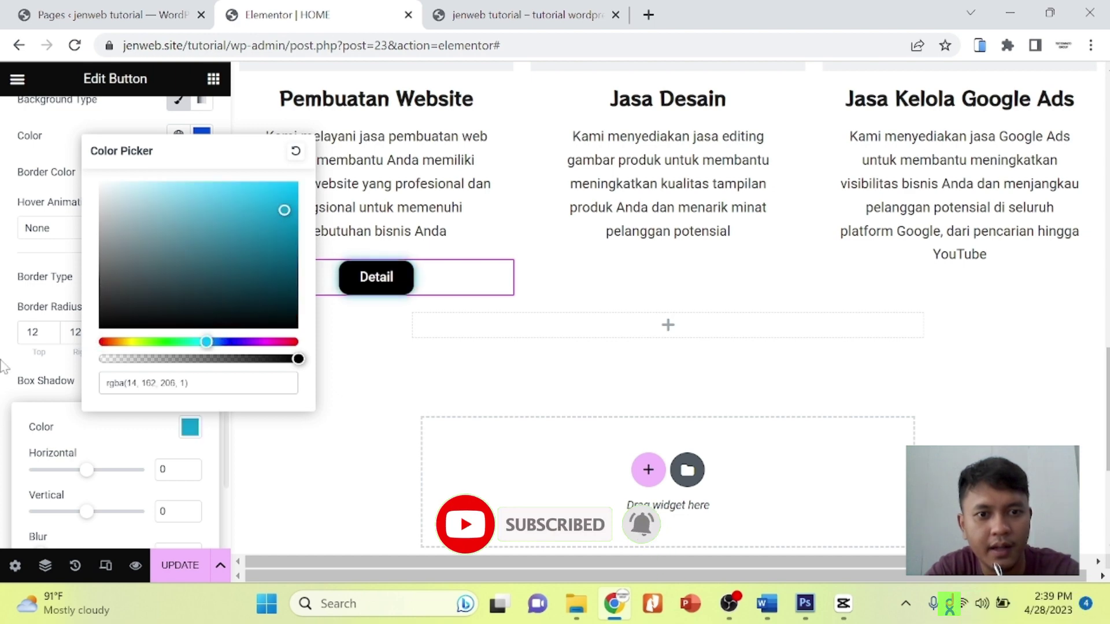
click(395, 379)
scroll(396, 390, down, 1)
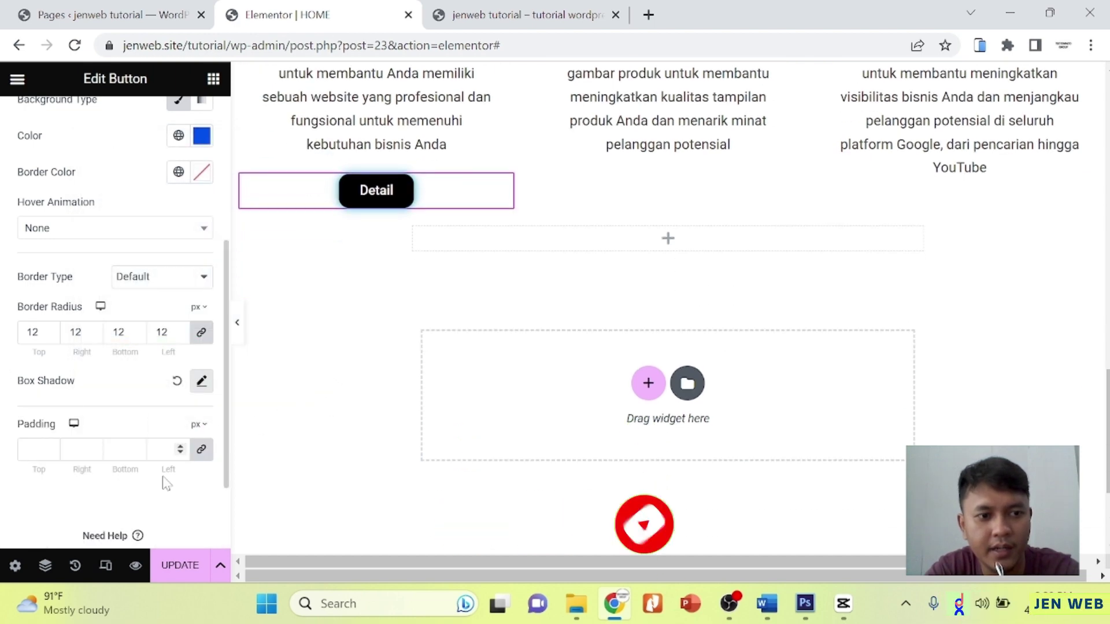
click(182, 567)
Copy the first column's Detail button into the second and third columns, and update the page.
right_click(503, 189)
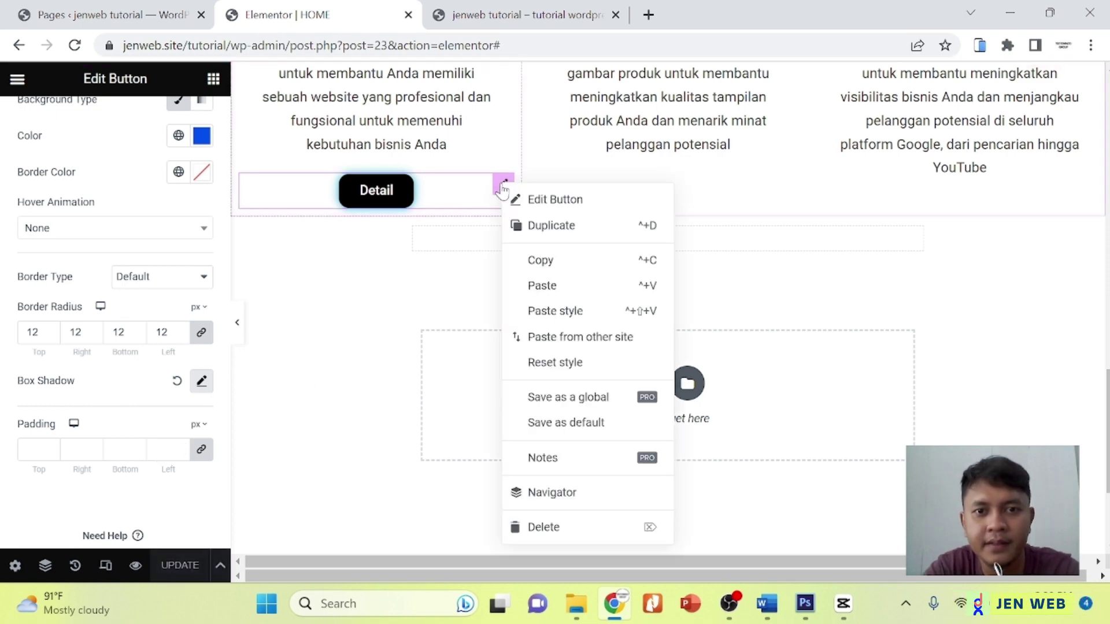
click(541, 260)
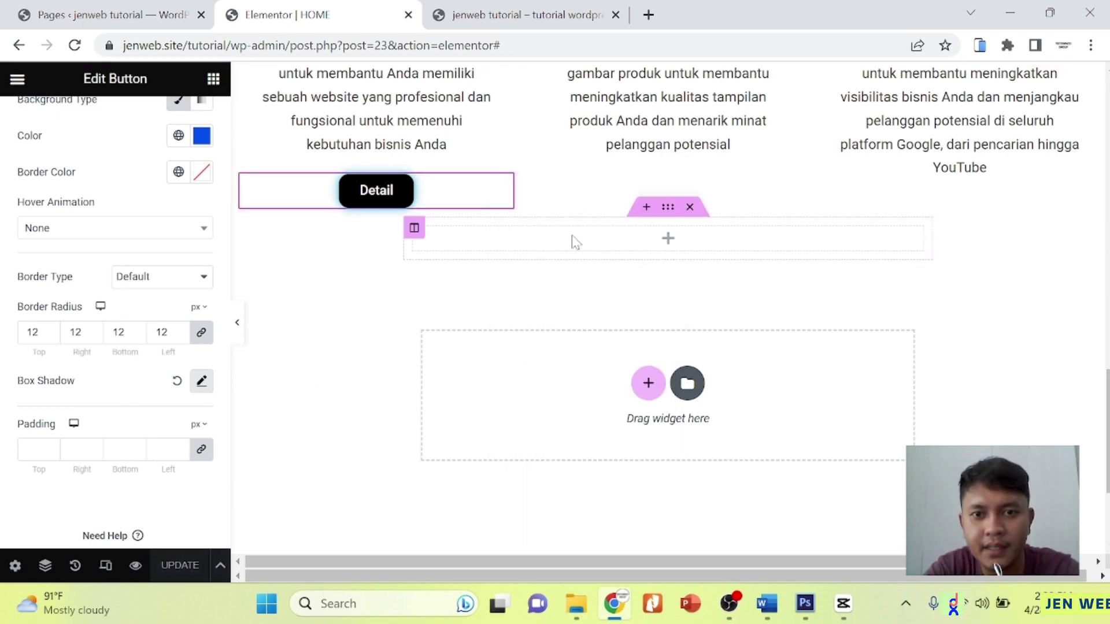
right_click(651, 197)
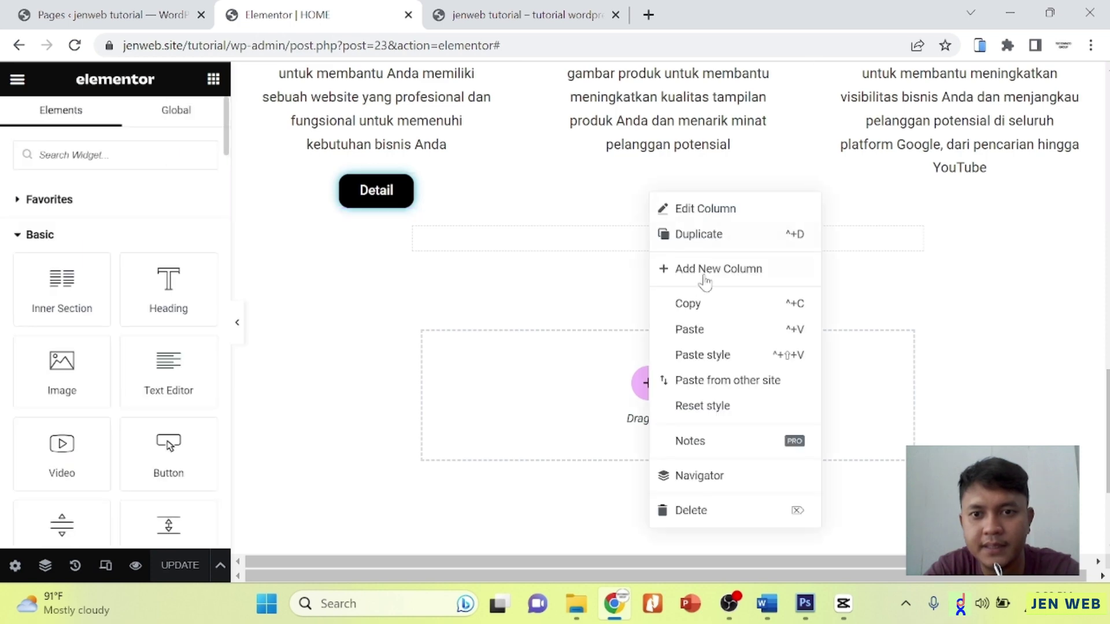
click(711, 331)
right_click(941, 193)
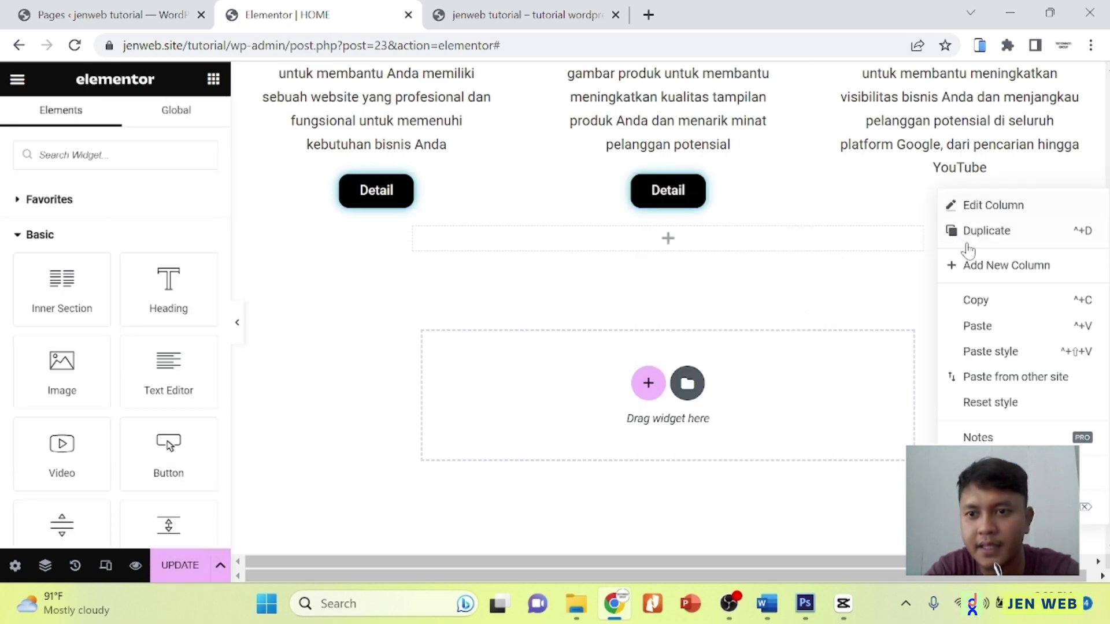
click(990, 329)
scroll(399, 295, up, 5)
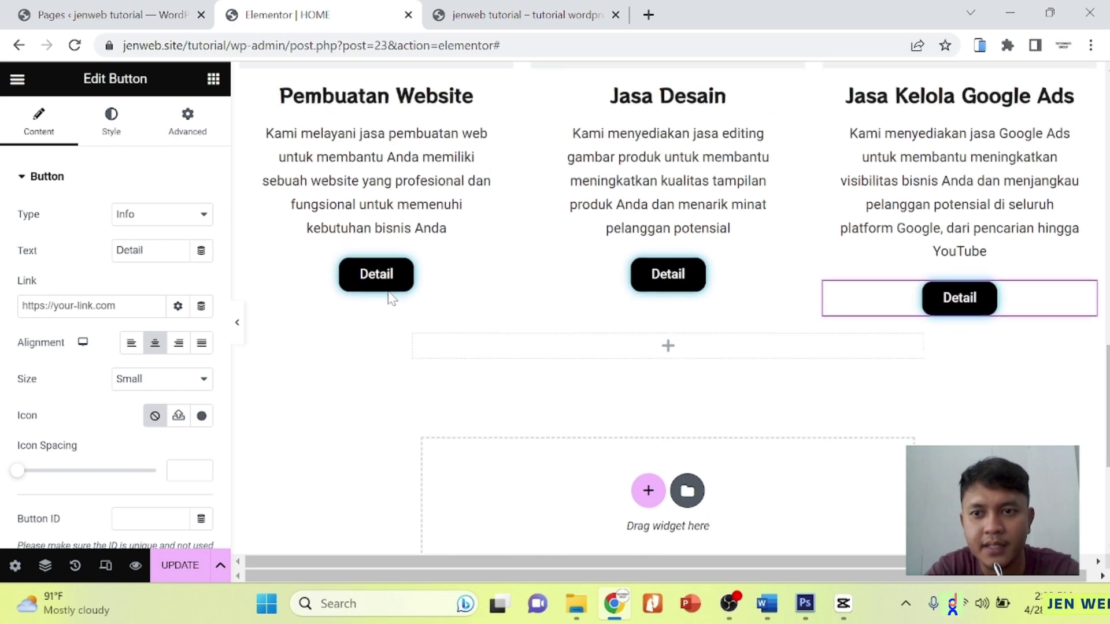
scroll(392, 300, down, 2)
scroll(392, 298, down, 2)
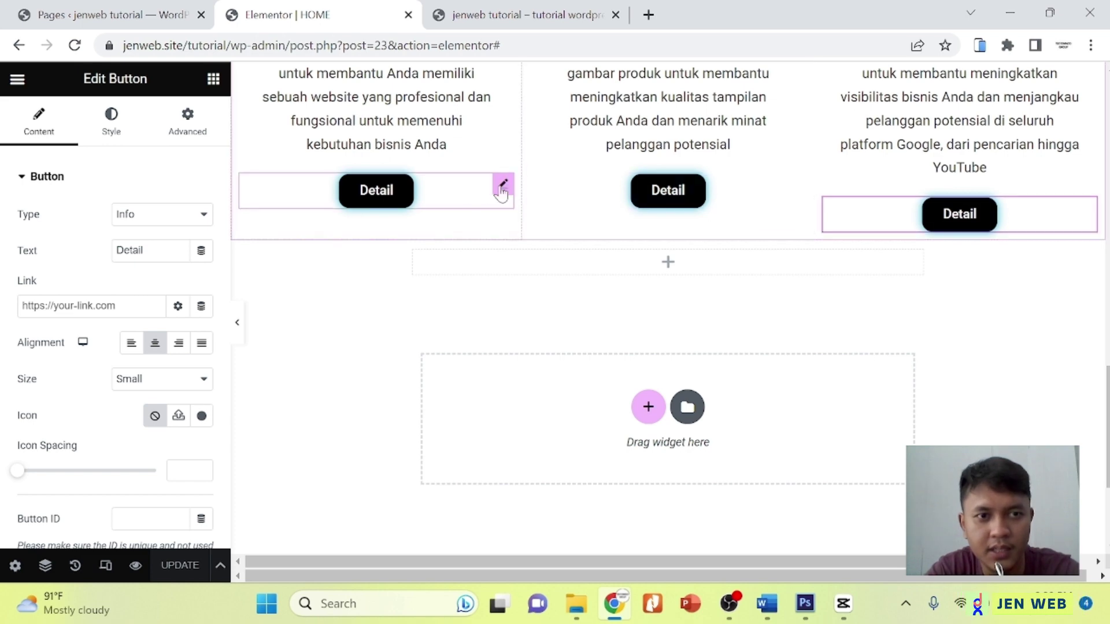
Unlink the margin and padding values of the first column's Detail button and set its top margin to 20 px.
click(239, 197)
click(187, 122)
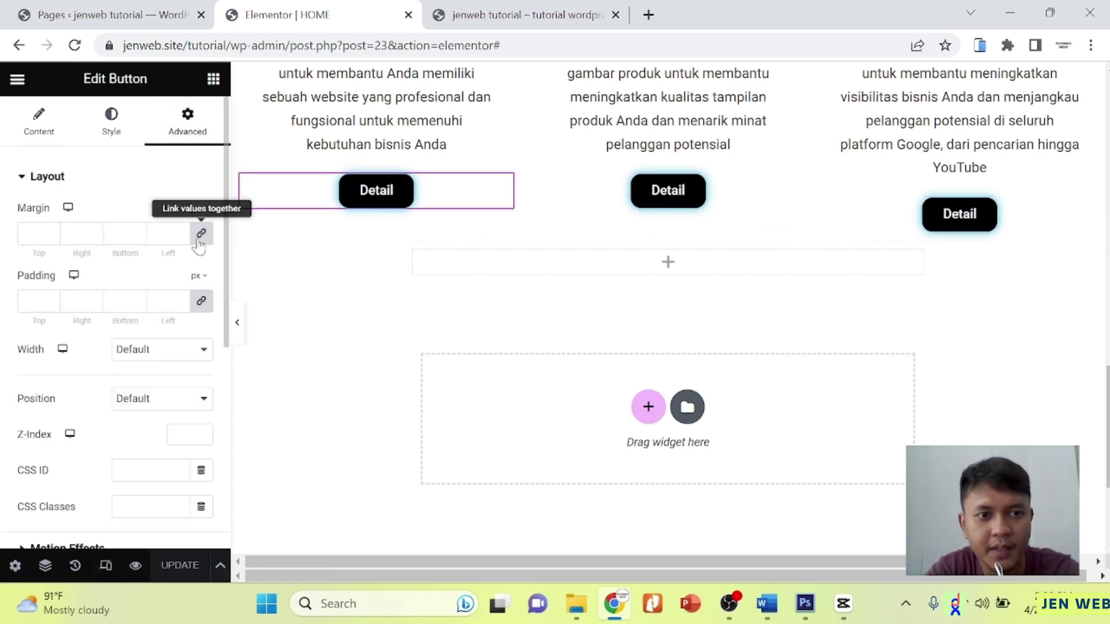
click(202, 300)
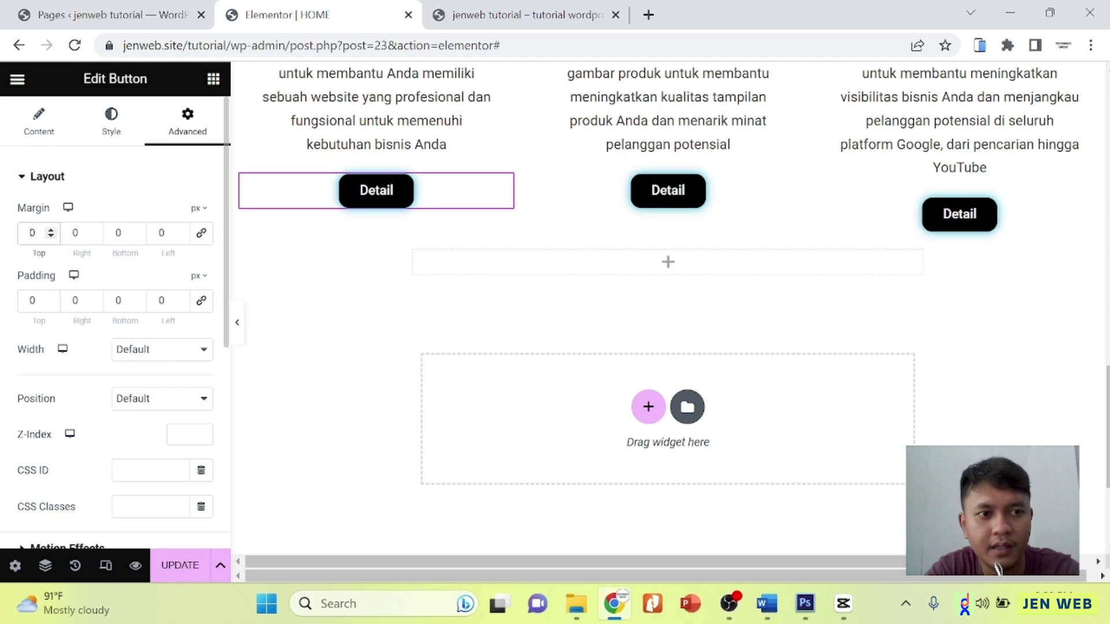
click(32, 232)
text(10)
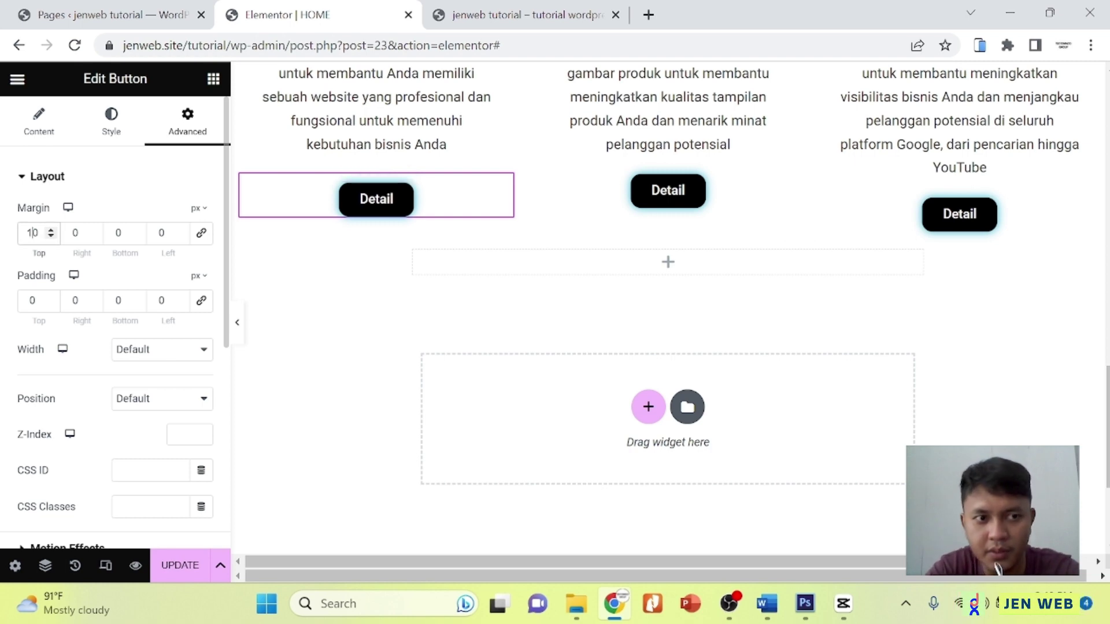
double_click(32, 233)
text(20)
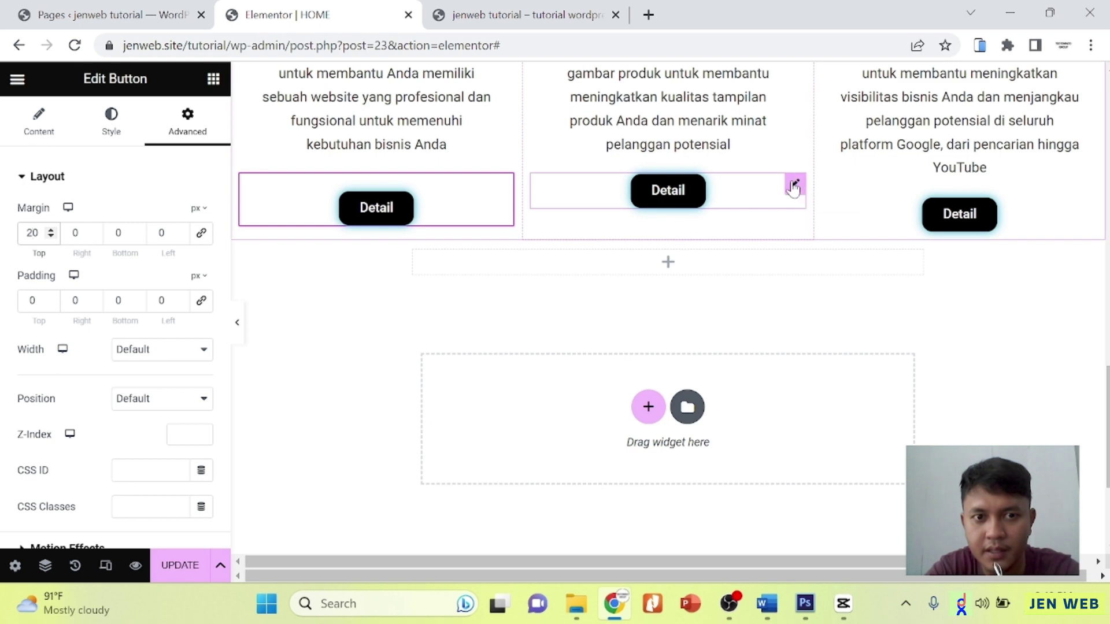
Unlink the margin values of the second column's Detail button, set its top margin to 25 px, and update the page.
click(794, 186)
click(187, 119)
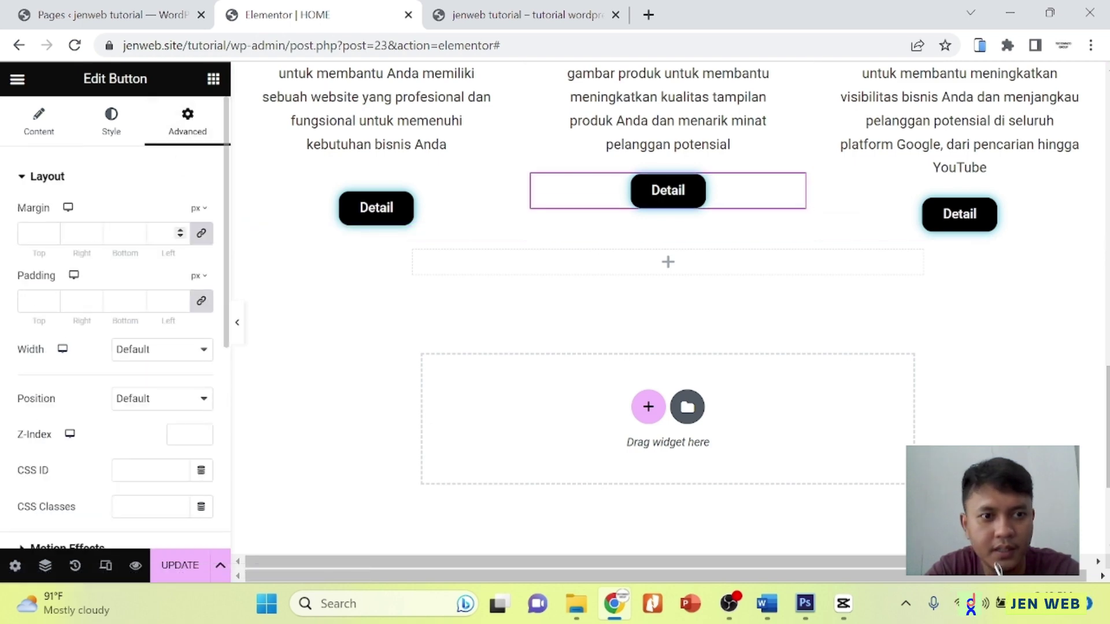
click(34, 233)
text(0)
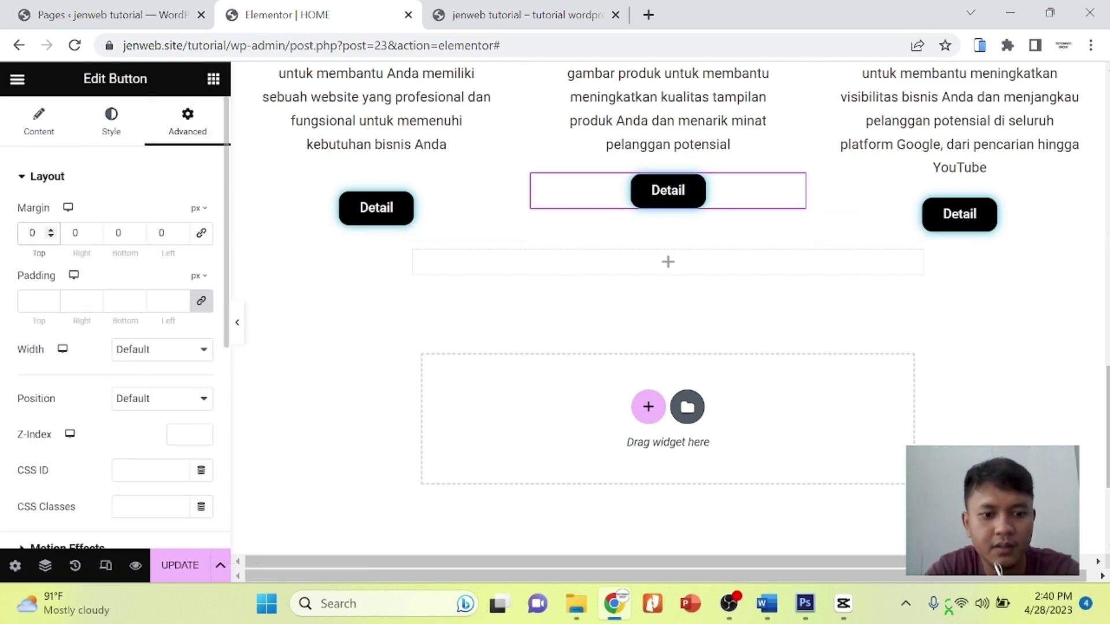
text(2)
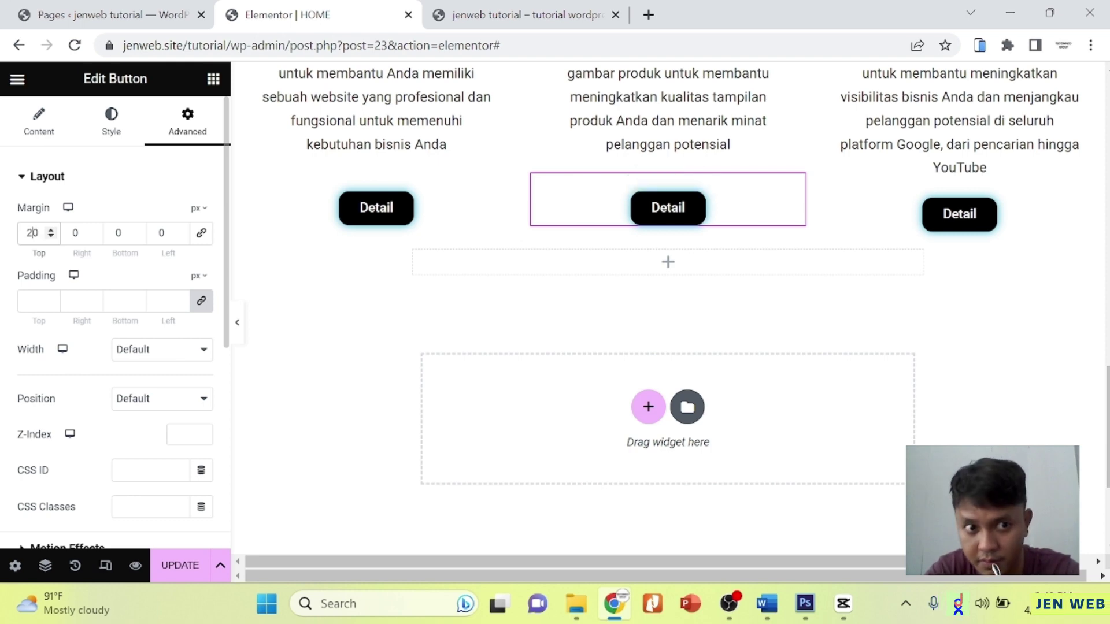
key(BackSpace)
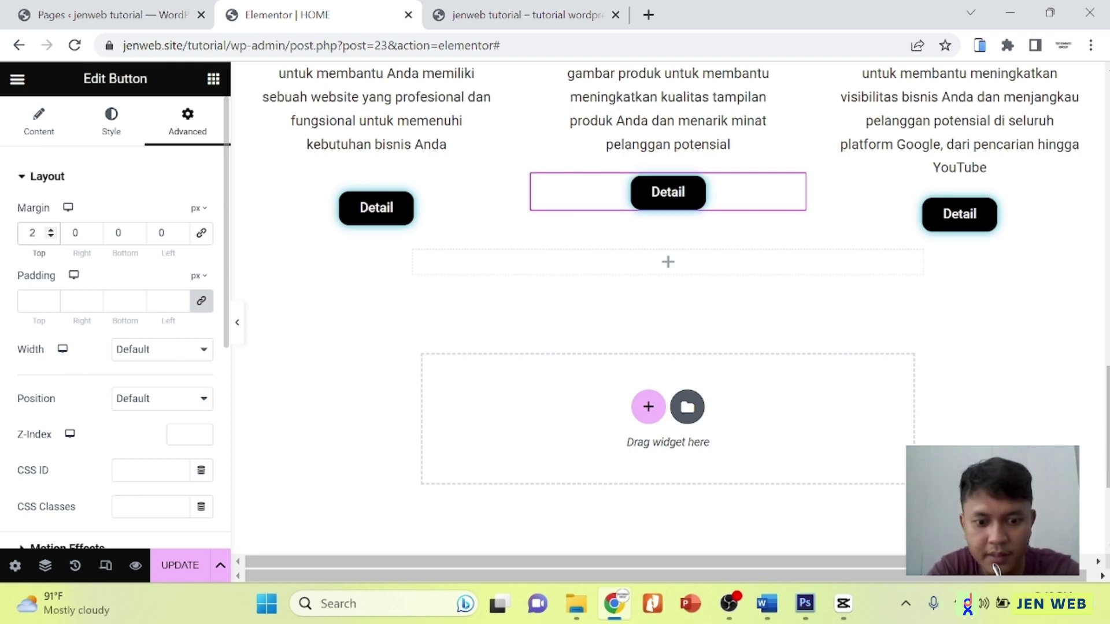
text(5)
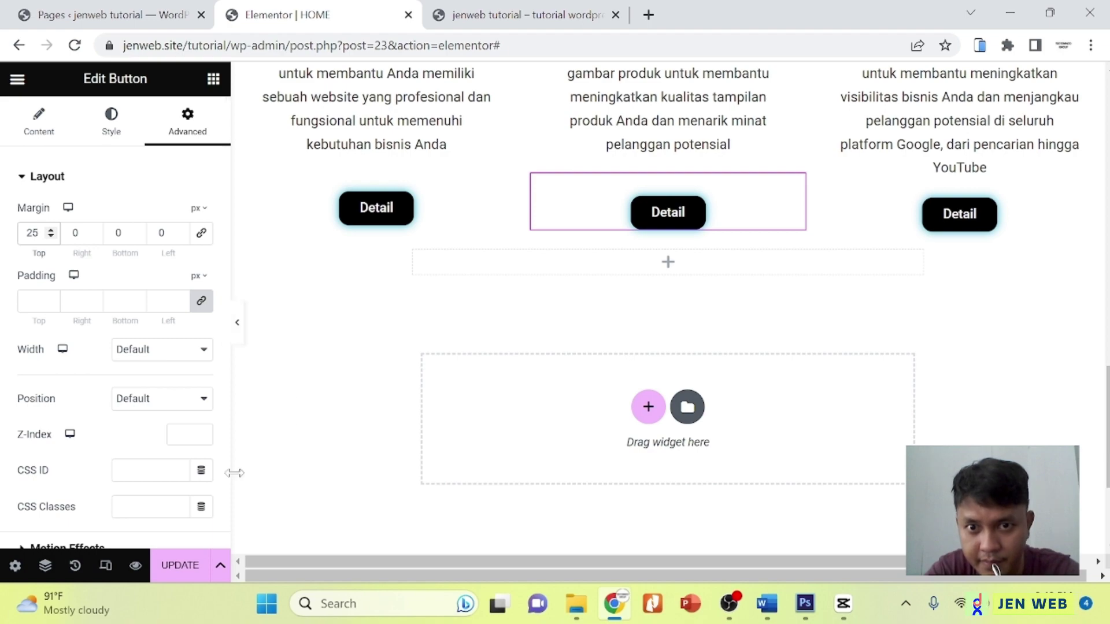
scroll(662, 254, up, 4)
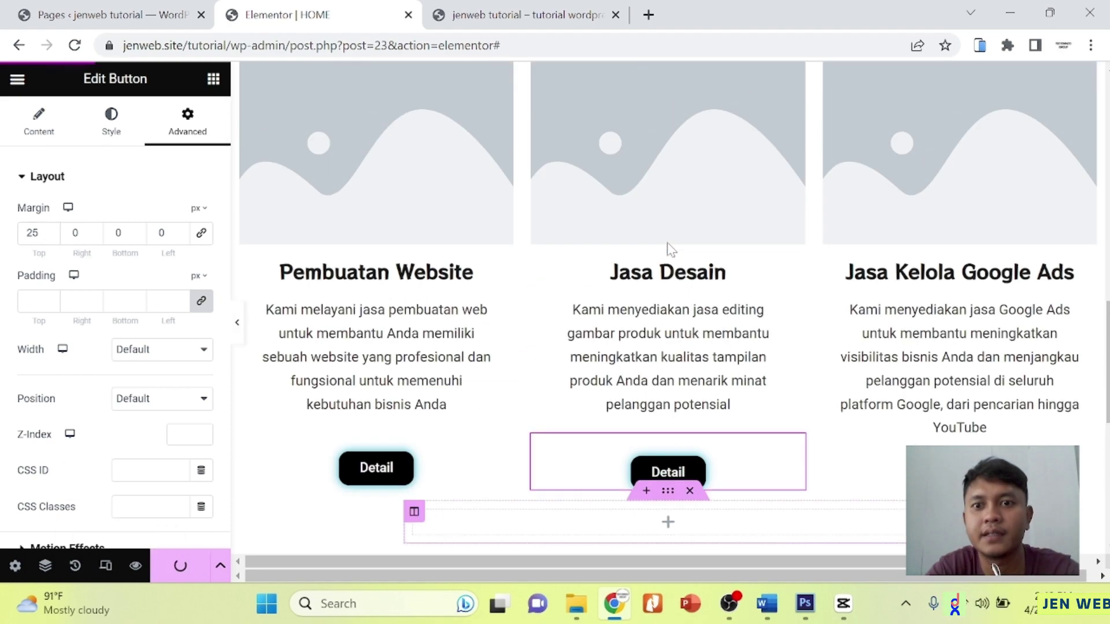
scroll(665, 254, down, 6)
Upload SERVICES hero.png and insert it as the first column's image in the SERVICES section.
scroll(664, 277, up, 7)
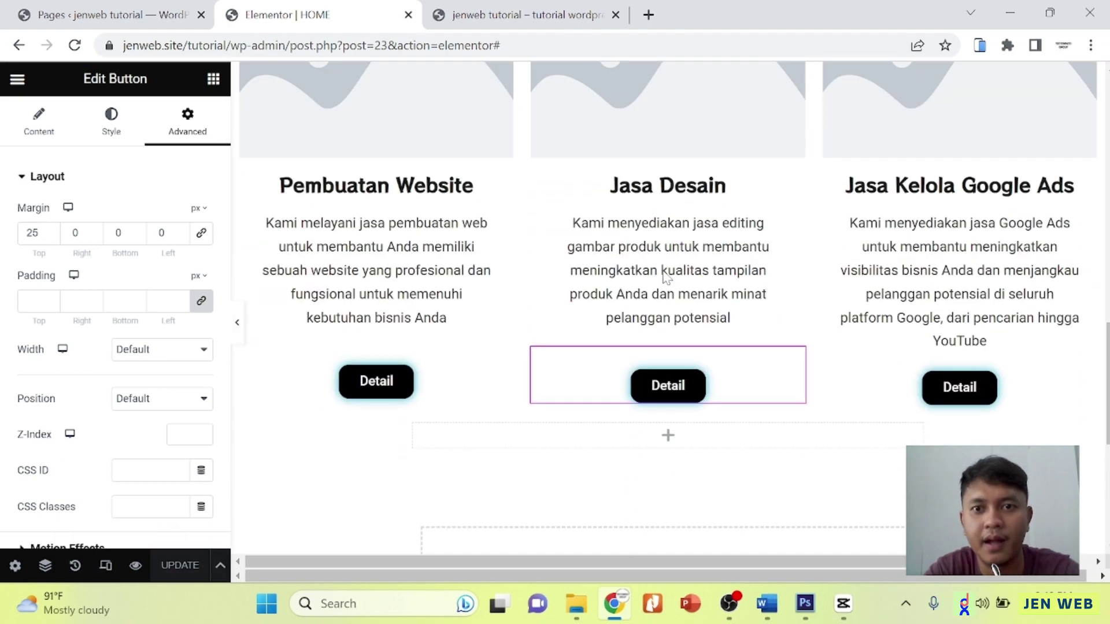
scroll(665, 278, down, 1)
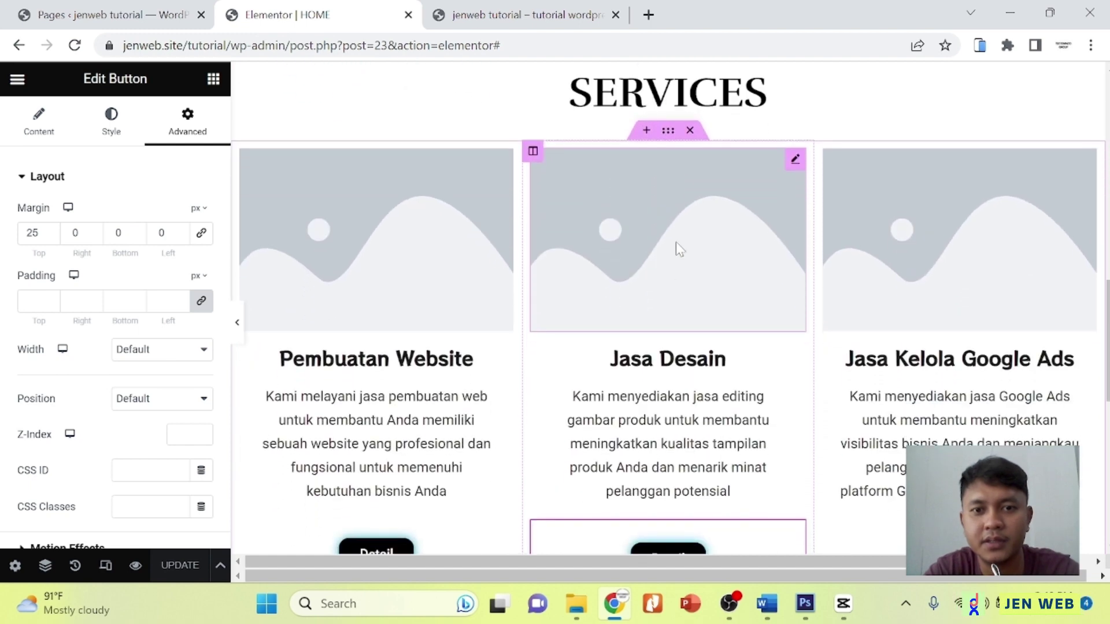
click(668, 131)
click(541, 234)
click(399, 250)
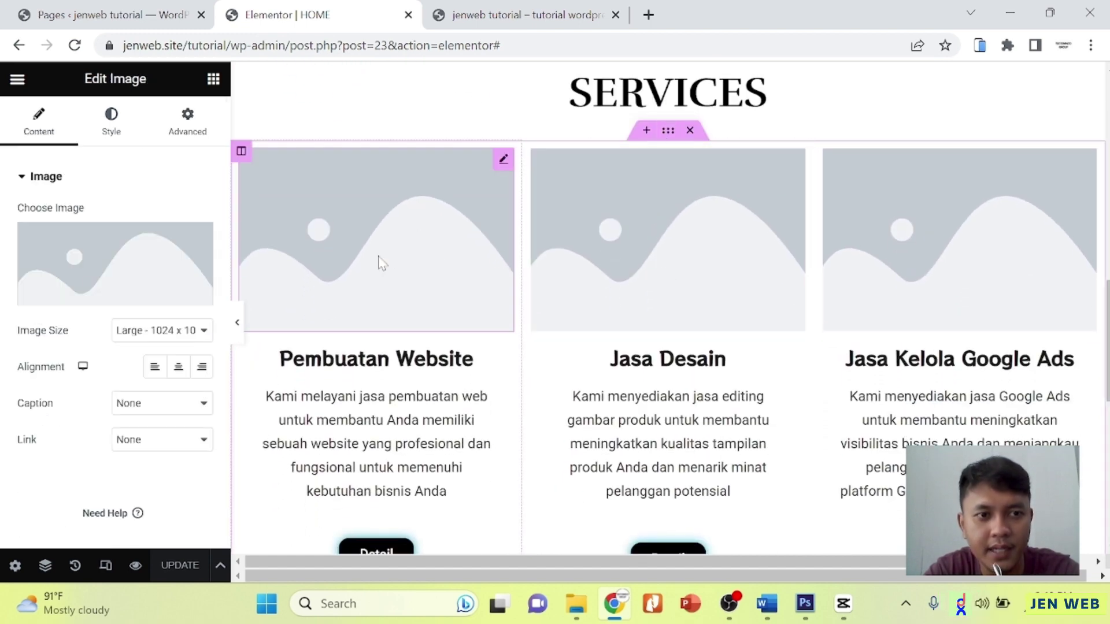
click(77, 254)
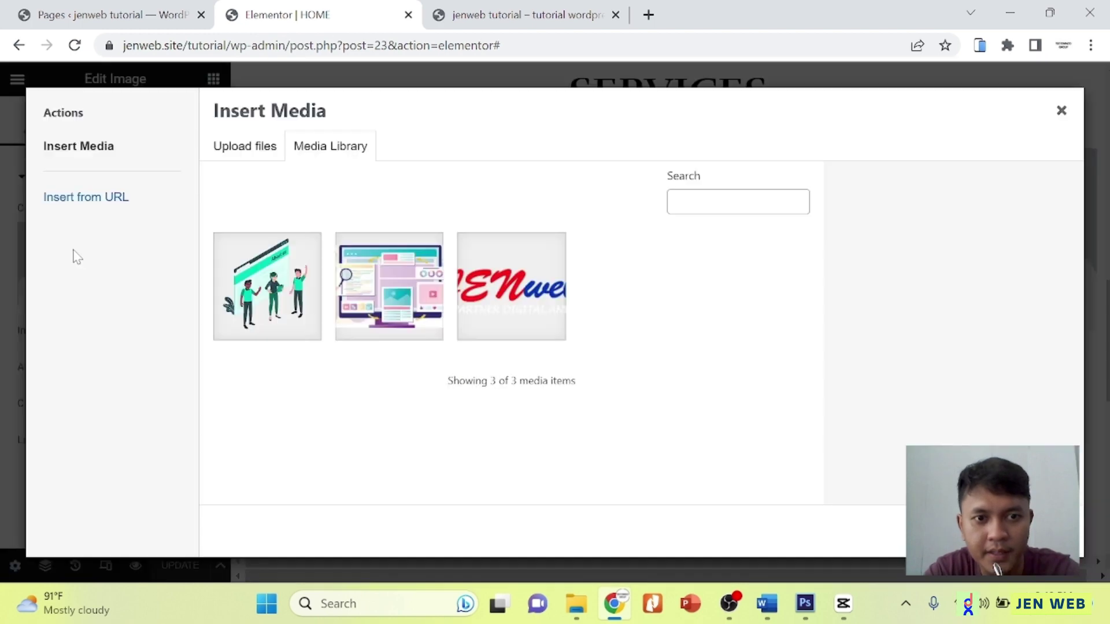
click(241, 151)
click(640, 359)
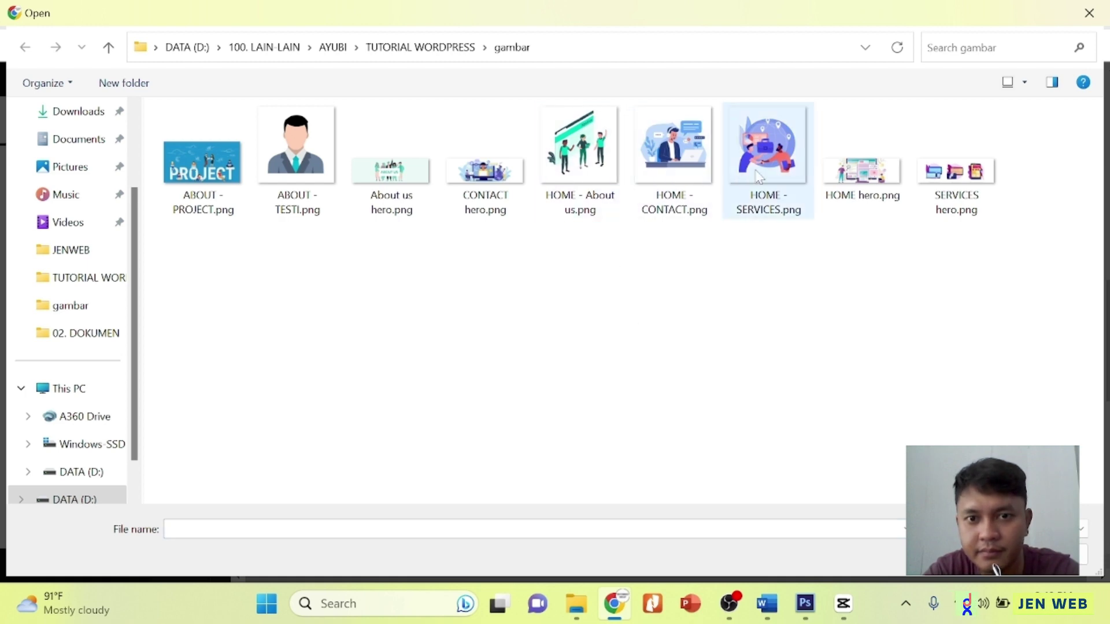
click(959, 175)
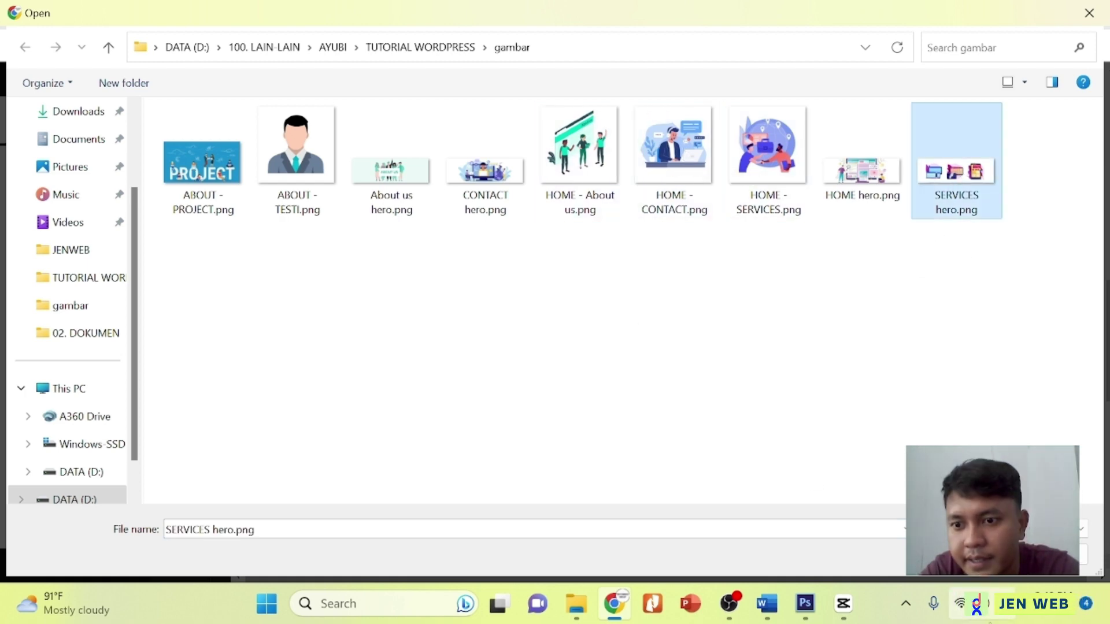
double_click(959, 175)
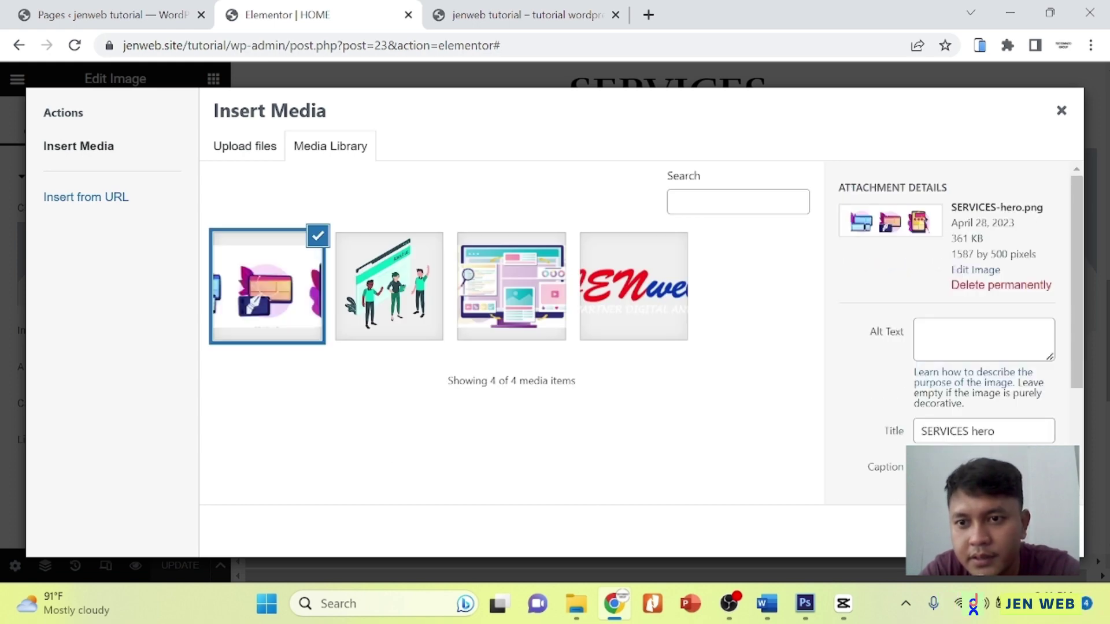
click(1035, 532)
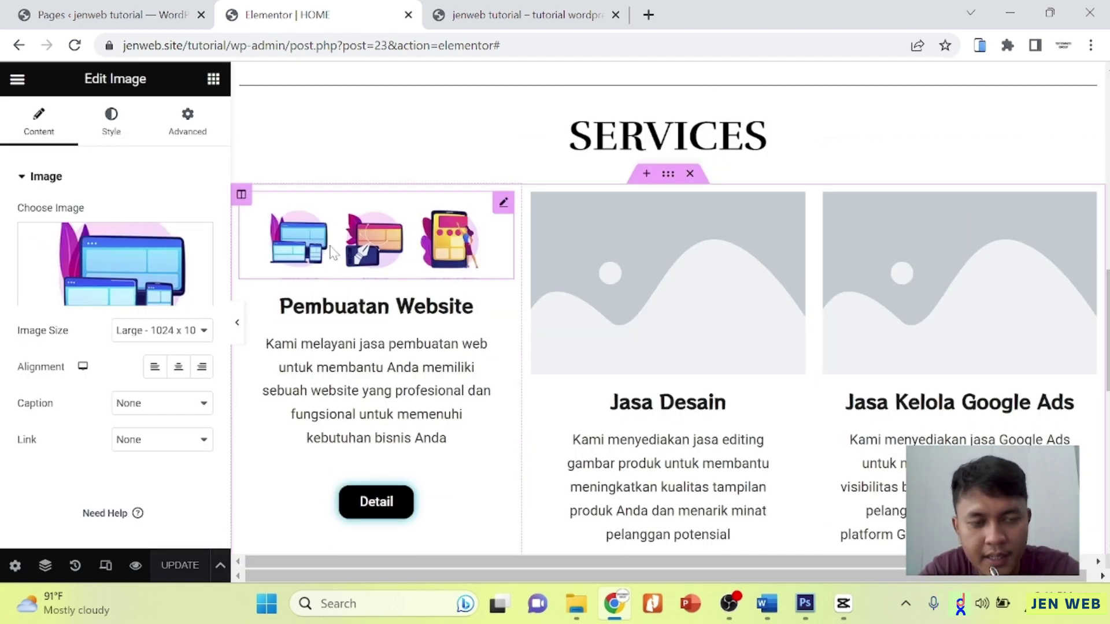
Replace the image placeholders in the second and third SERVICES columns with the SERVICES-hero image from the media library.
click(688, 280)
click(139, 264)
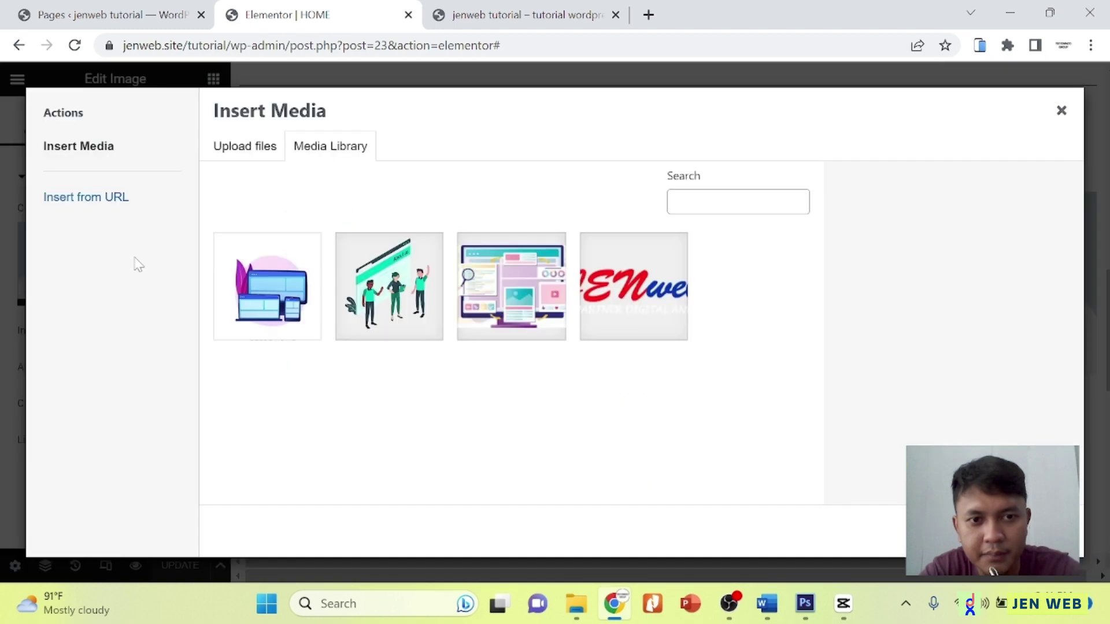
click(267, 286)
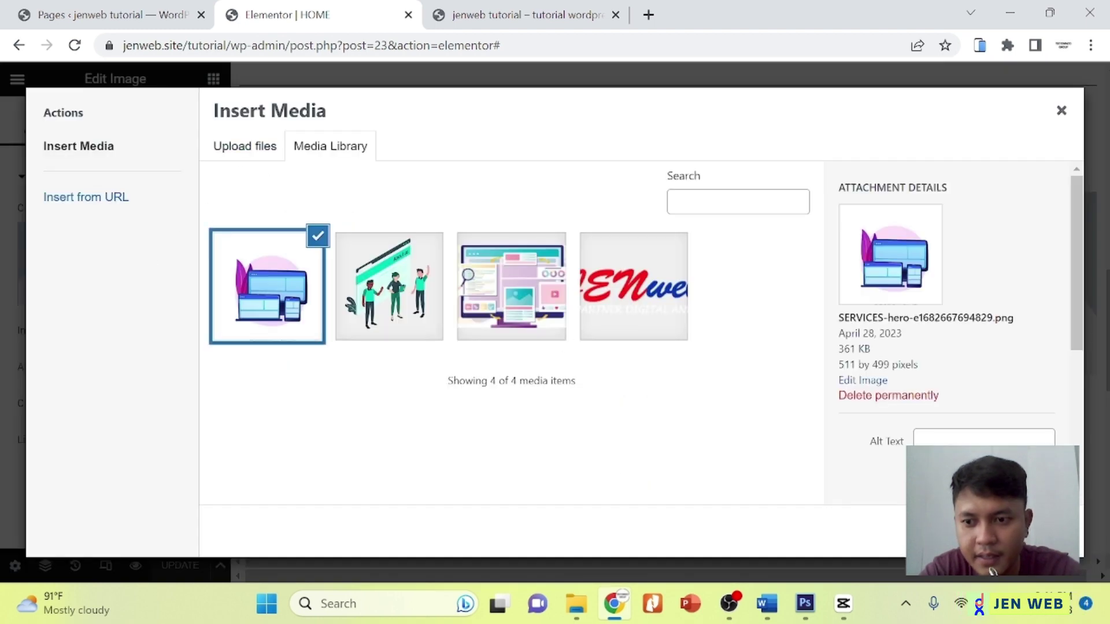
click(1035, 532)
click(955, 349)
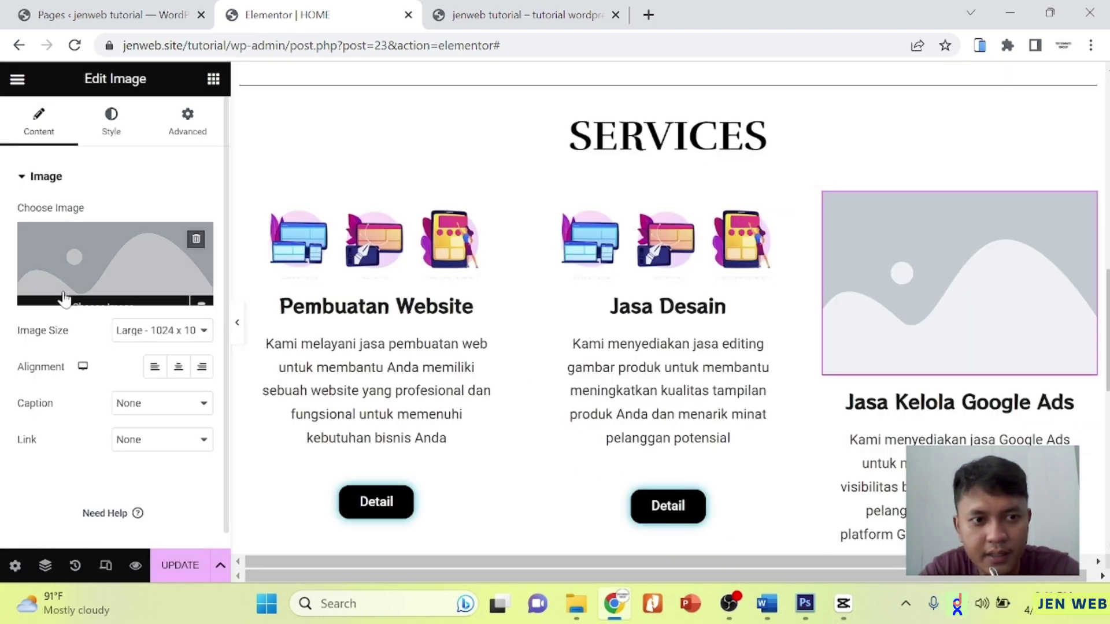
click(101, 283)
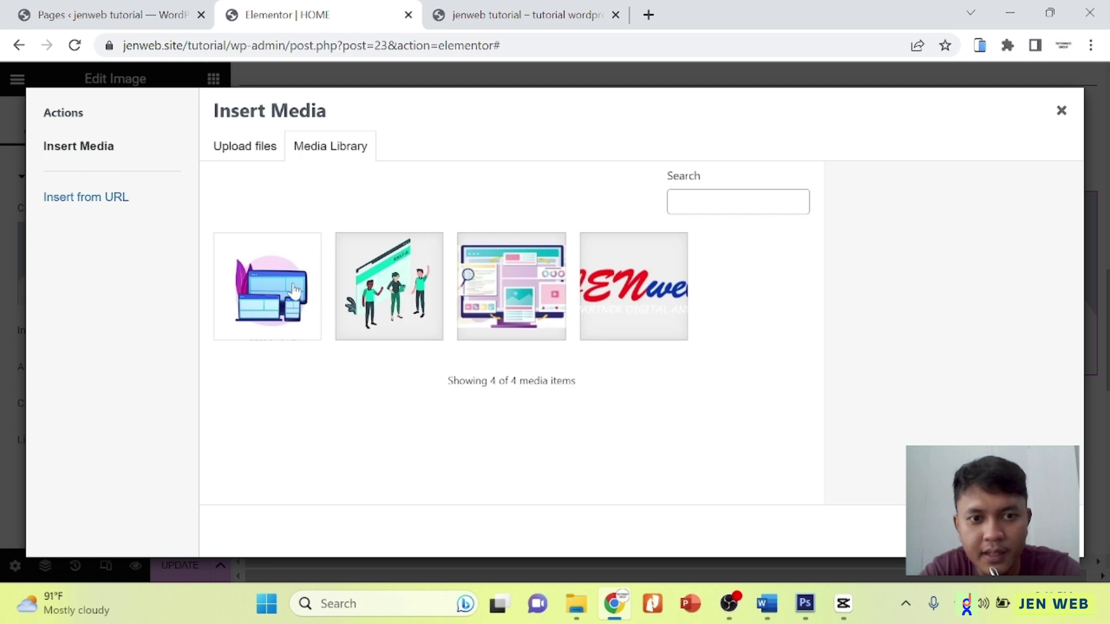
click(295, 290)
click(1032, 530)
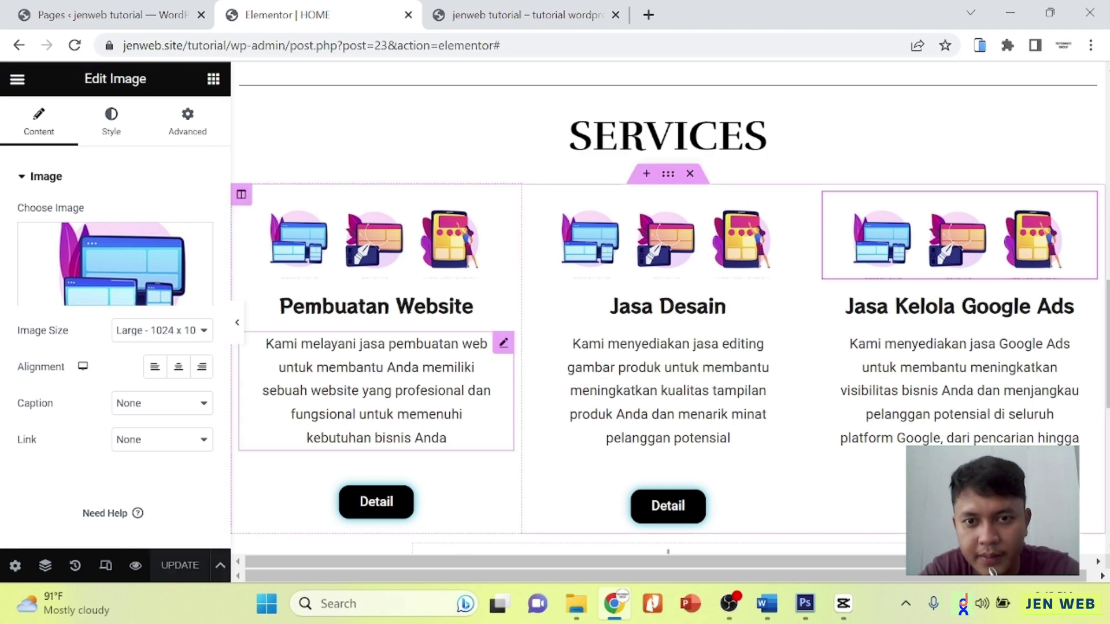
Review the SERVICES heading and each column's image, title and description widgets one after another.
scroll(668, 318, down, 3)
scroll(667, 318, up, 4)
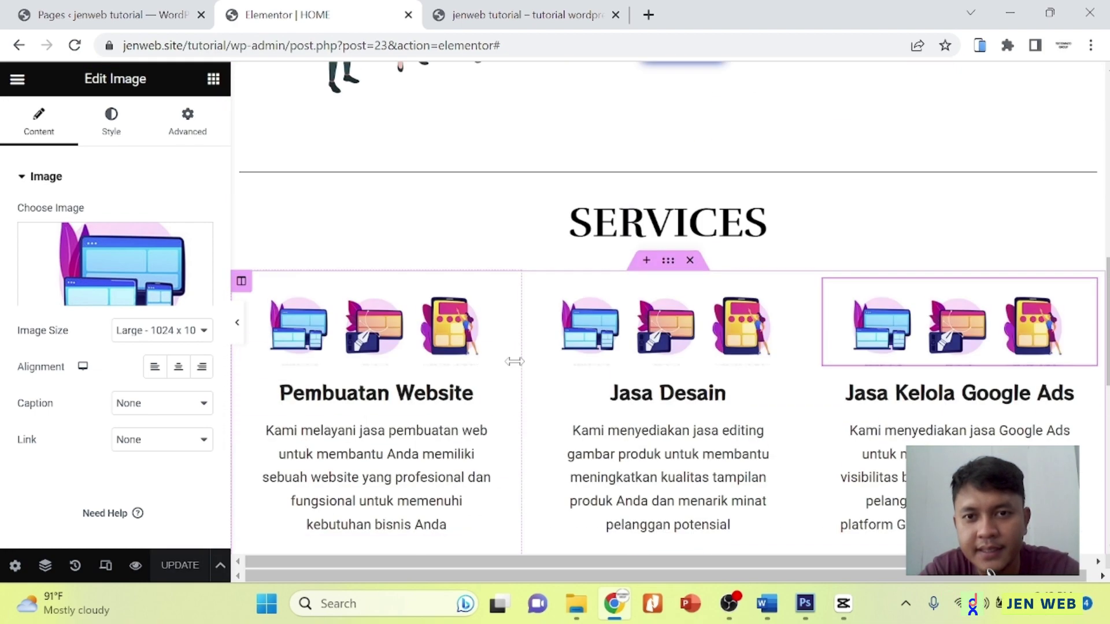
click(763, 222)
scroll(696, 265, down, 2)
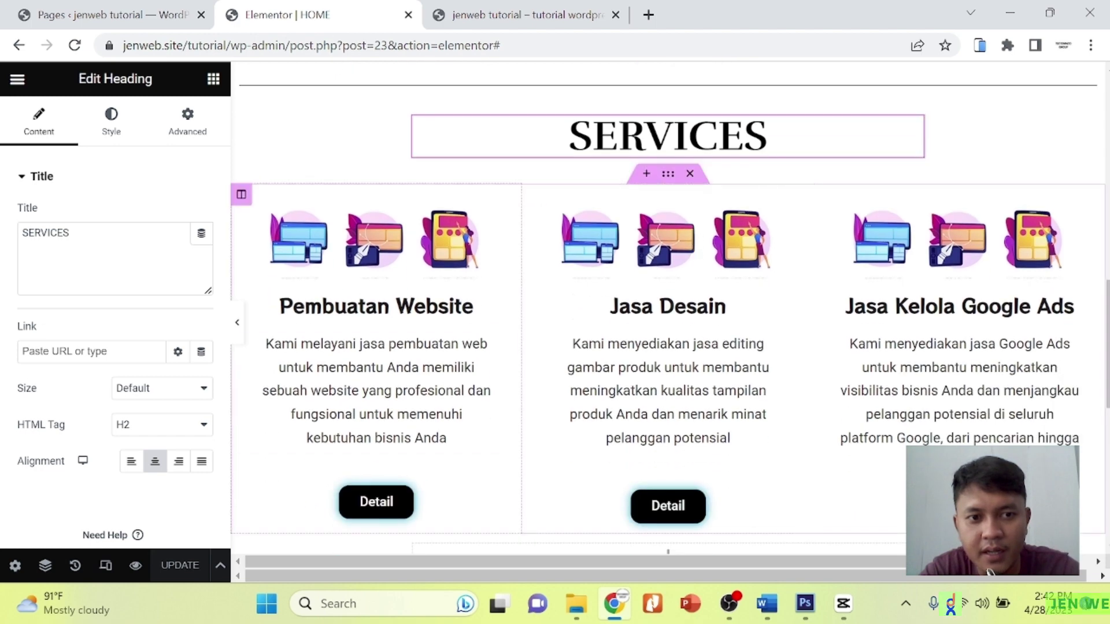
click(474, 306)
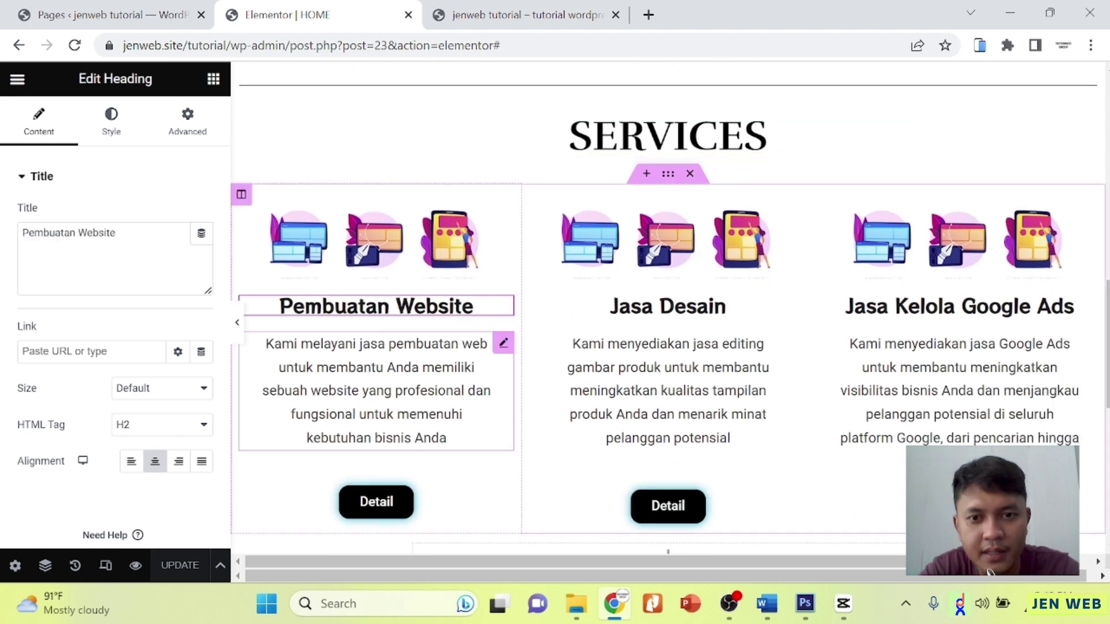
click(375, 391)
click(668, 240)
click(668, 306)
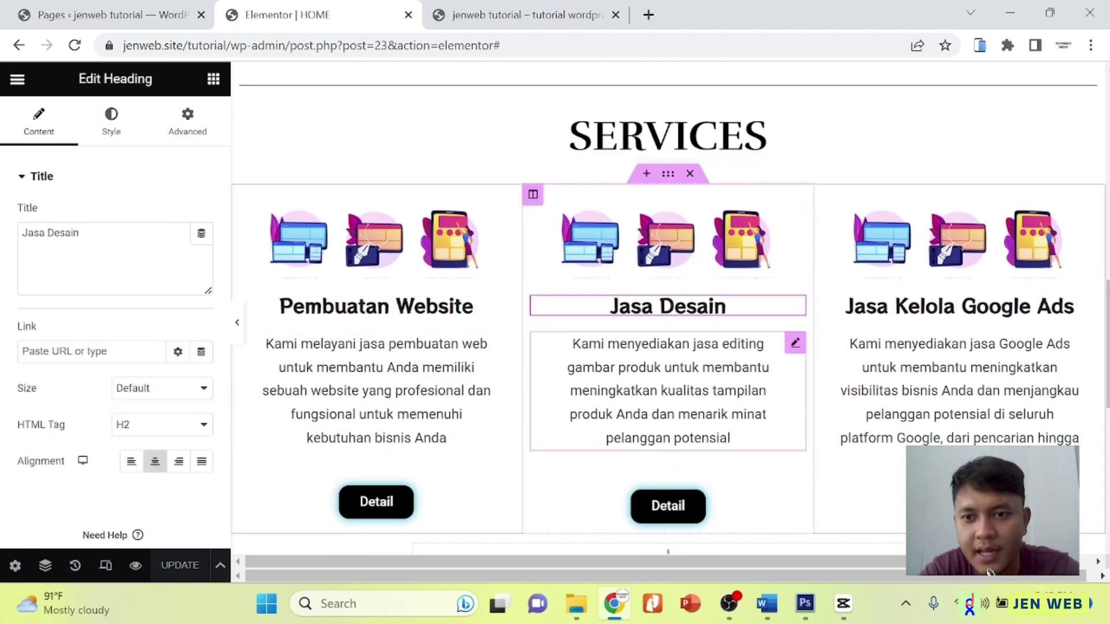
click(667, 391)
click(960, 240)
click(959, 405)
scroll(807, 322, down, 3)
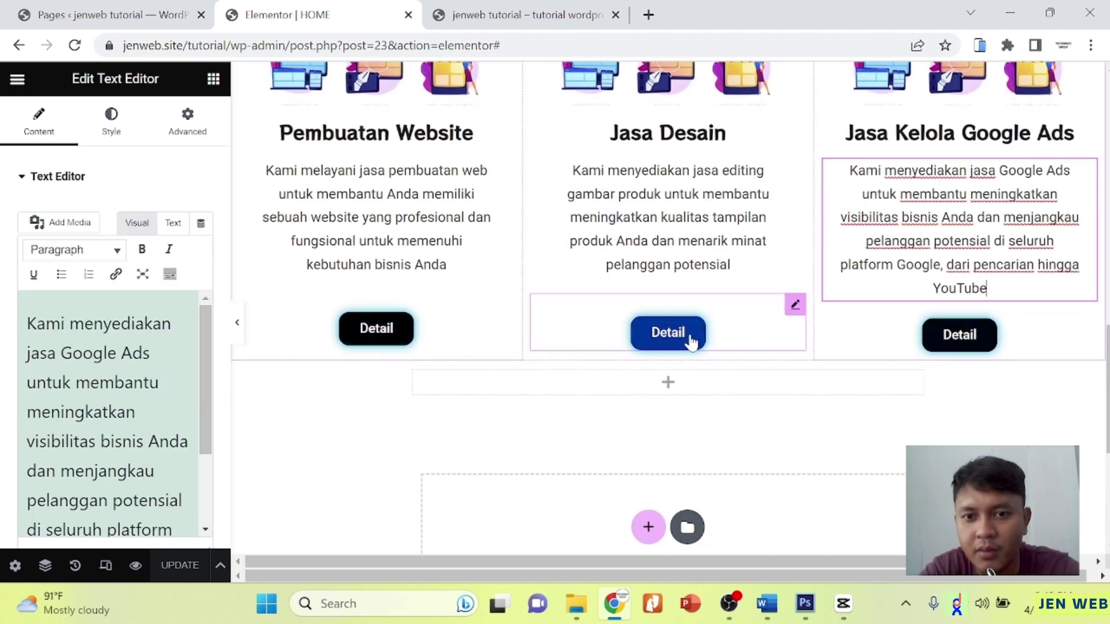
Look over the page layout from the ABOUT US section through the SERVICES columns to the footer.
scroll(341, 197, up, 2)
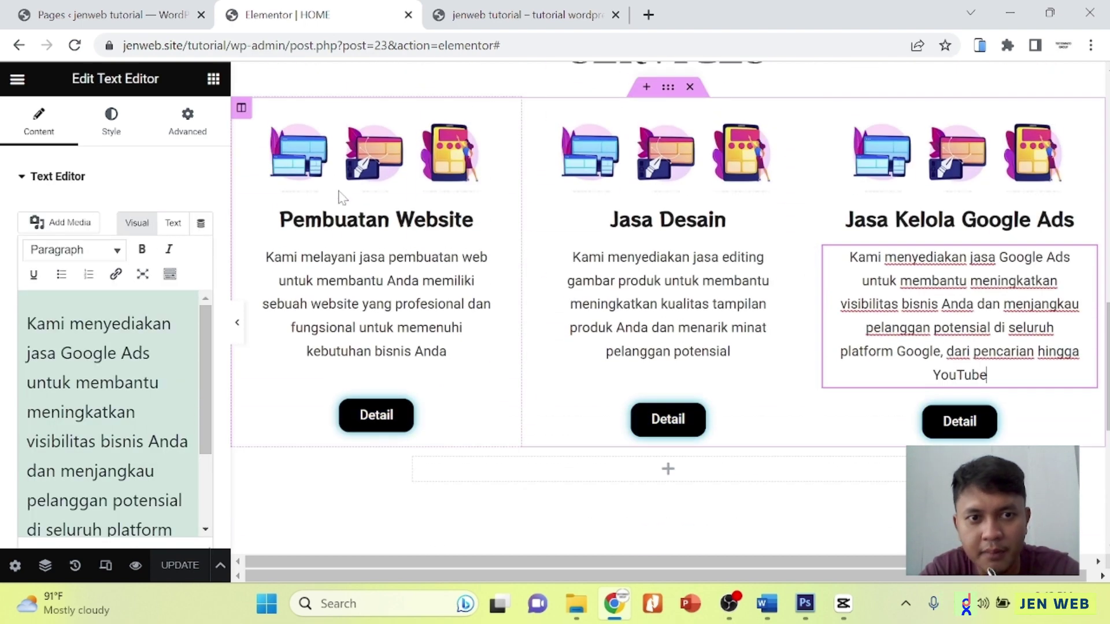
scroll(341, 197, up, 1)
scroll(335, 347, down, 7)
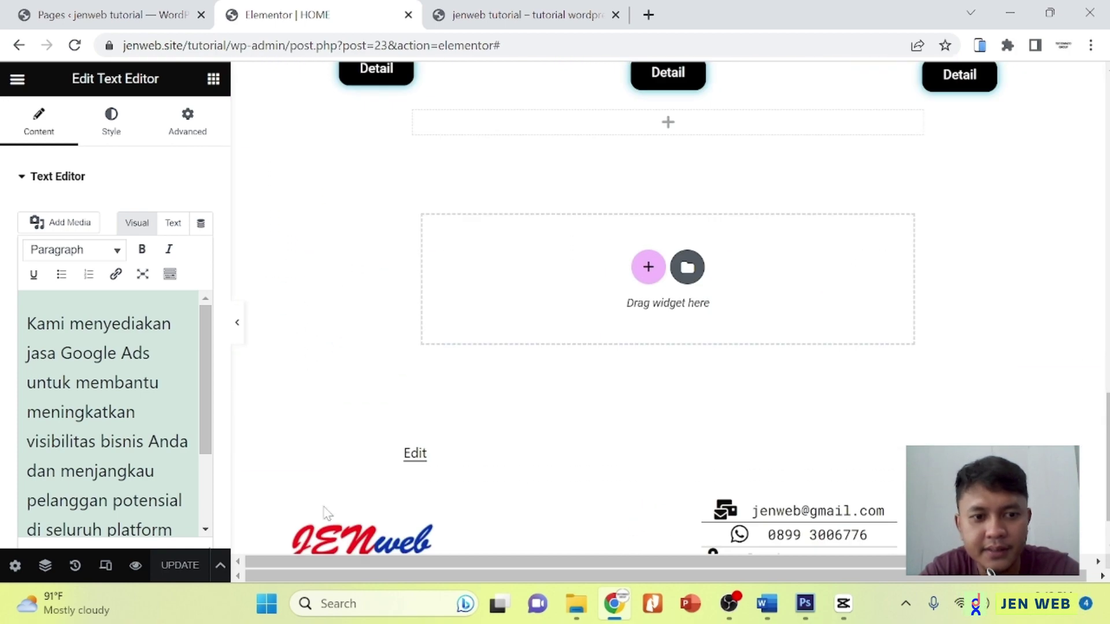
scroll(562, 315, up, 10)
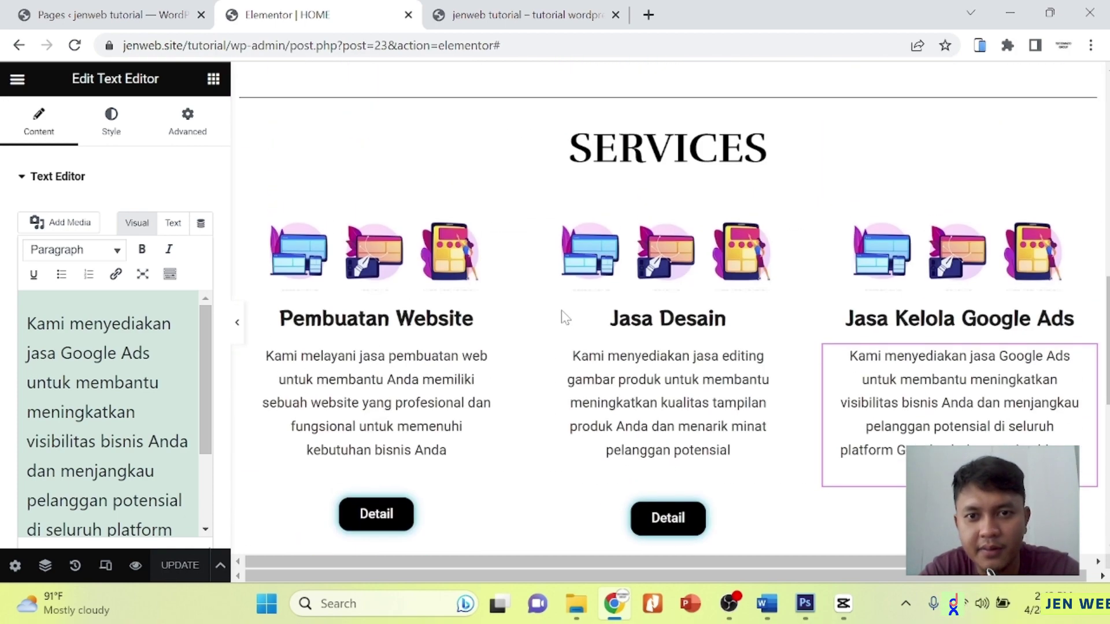
scroll(564, 317, down, 4)
scroll(564, 317, down, 4)
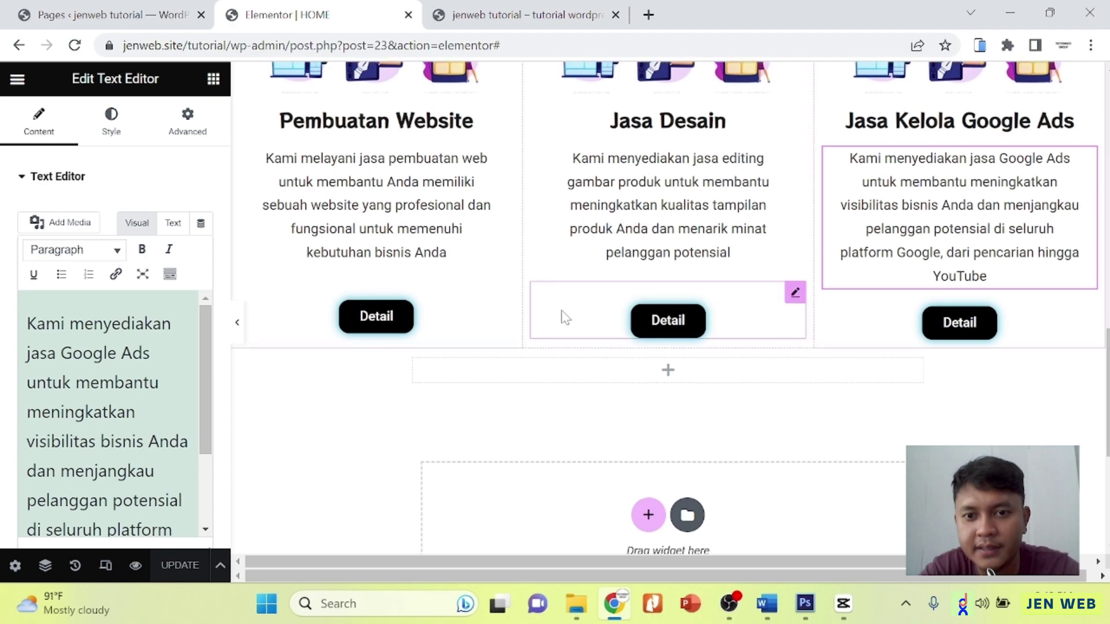
scroll(564, 315, up, 6)
scroll(564, 316, up, 3)
scroll(564, 315, down, 6)
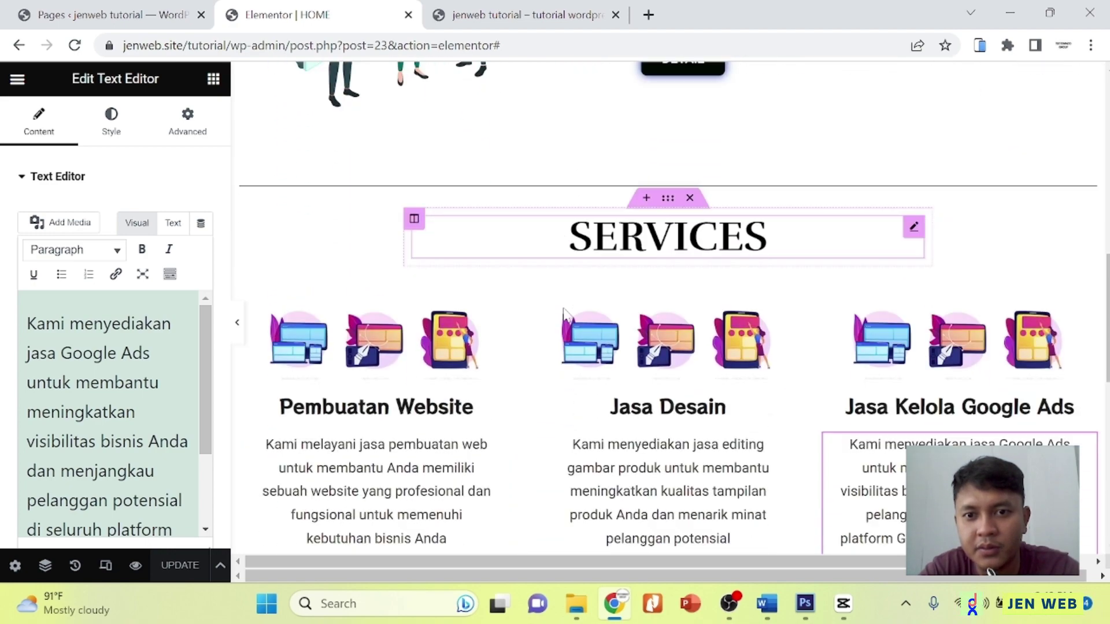
scroll(564, 315, up, 3)
scroll(563, 315, up, 7)
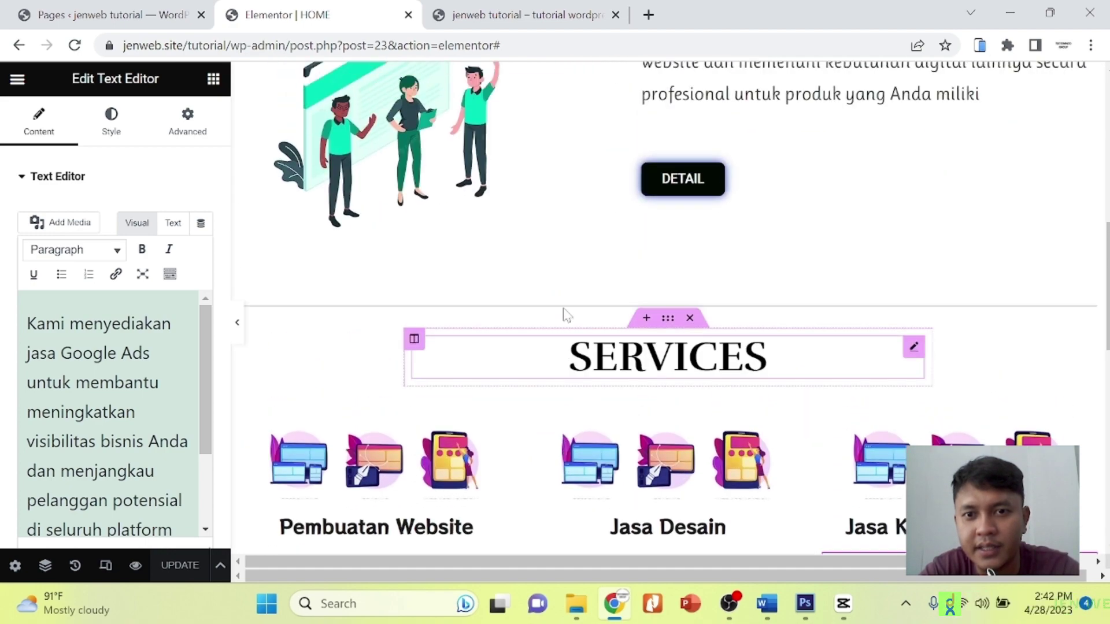
scroll(581, 254, down, 7)
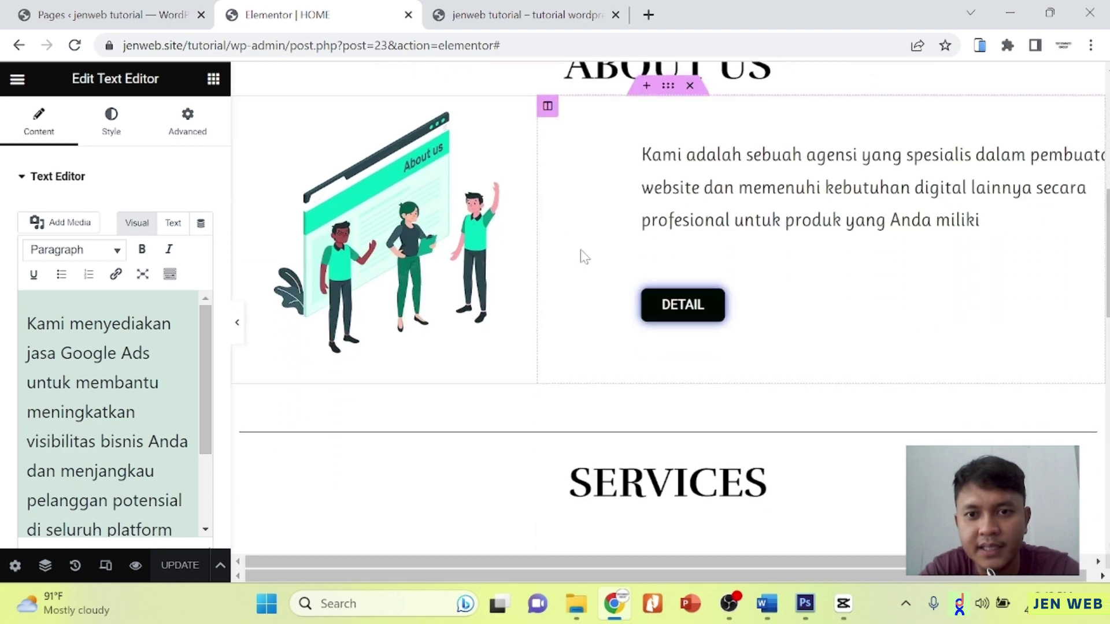
scroll(668, 289, down, 3)
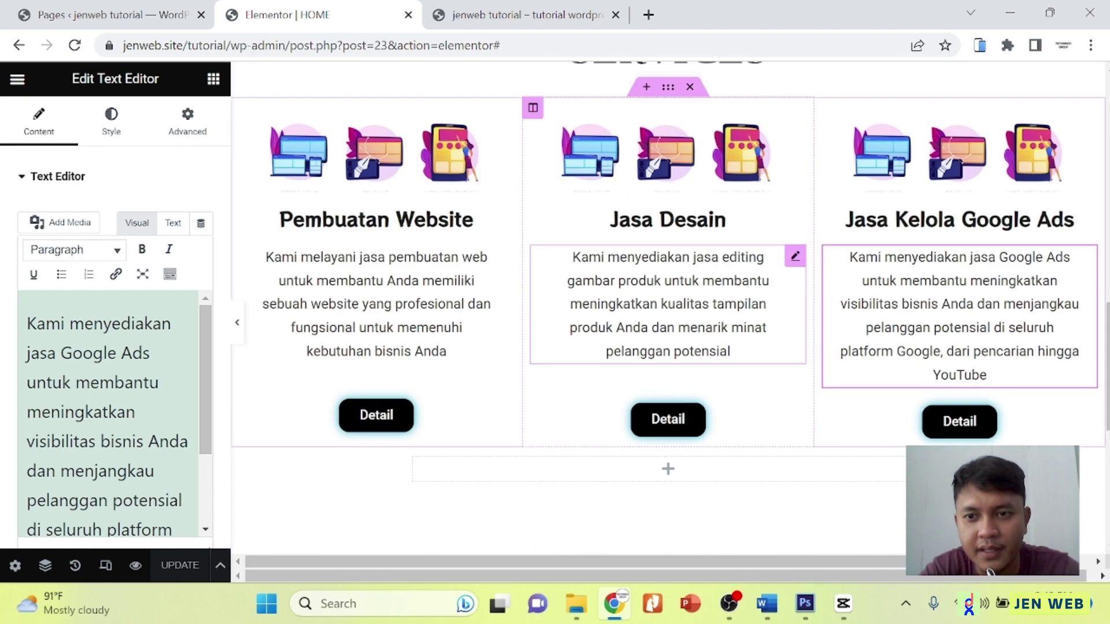
scroll(791, 295, up, 2)
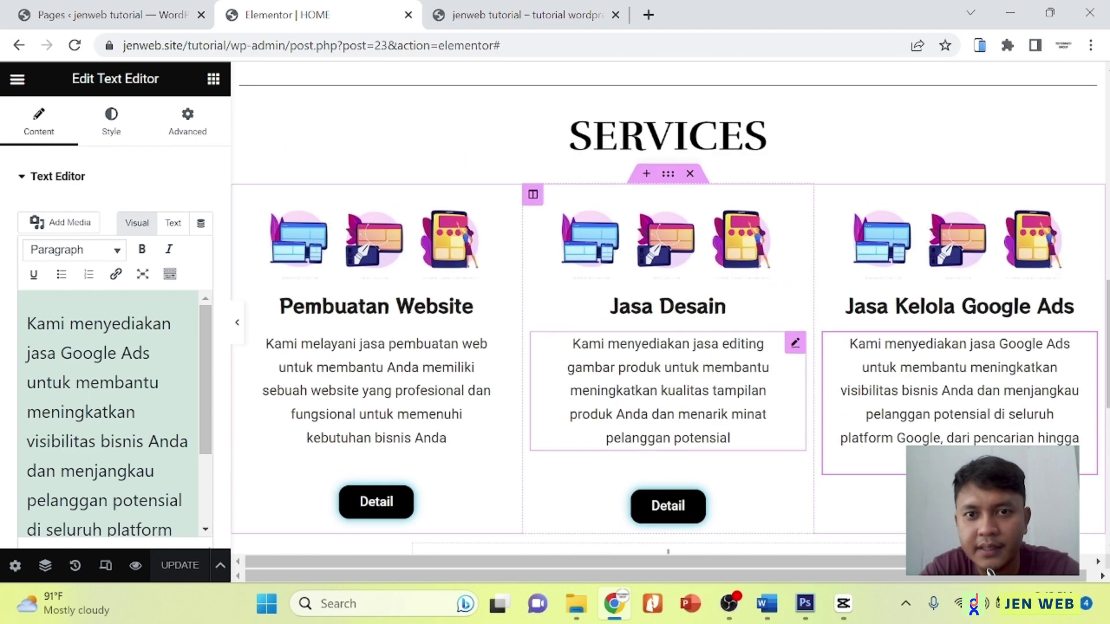
Link the padding values of the three-column SERVICES section, set them to 30 px on all sides, and update the page.
click(664, 177)
click(191, 123)
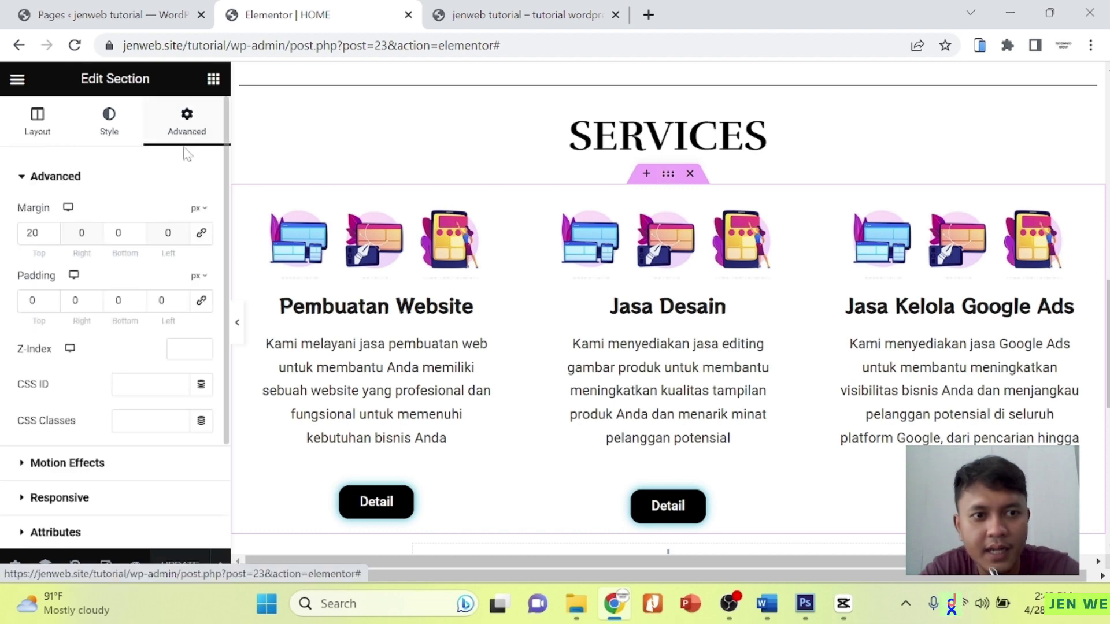
click(201, 301)
click(180, 298)
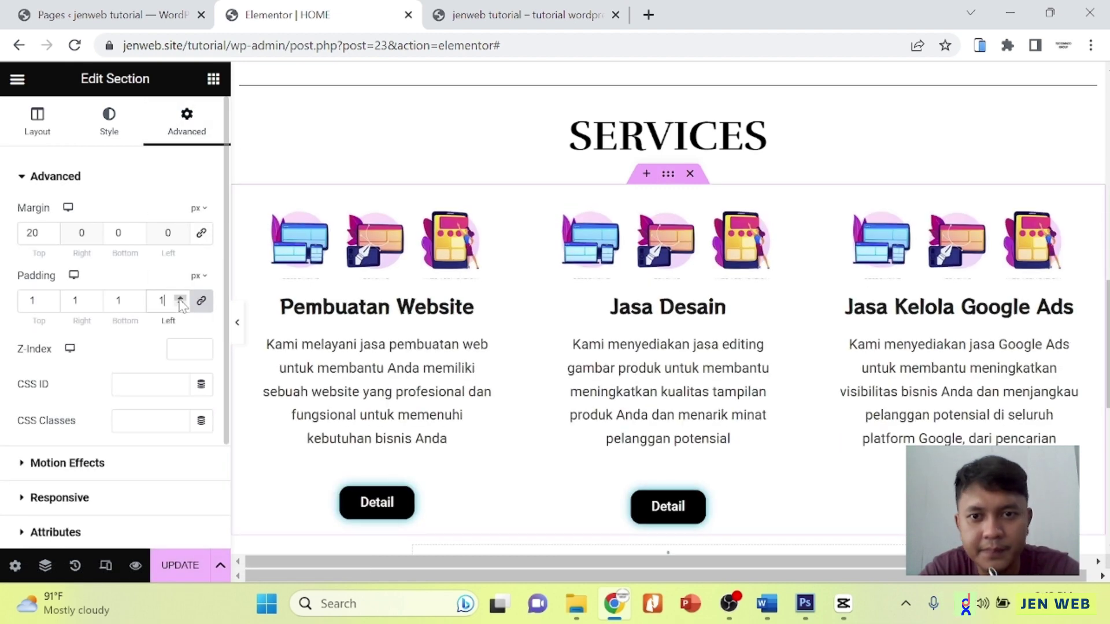
drag(180, 299, 180, 299)
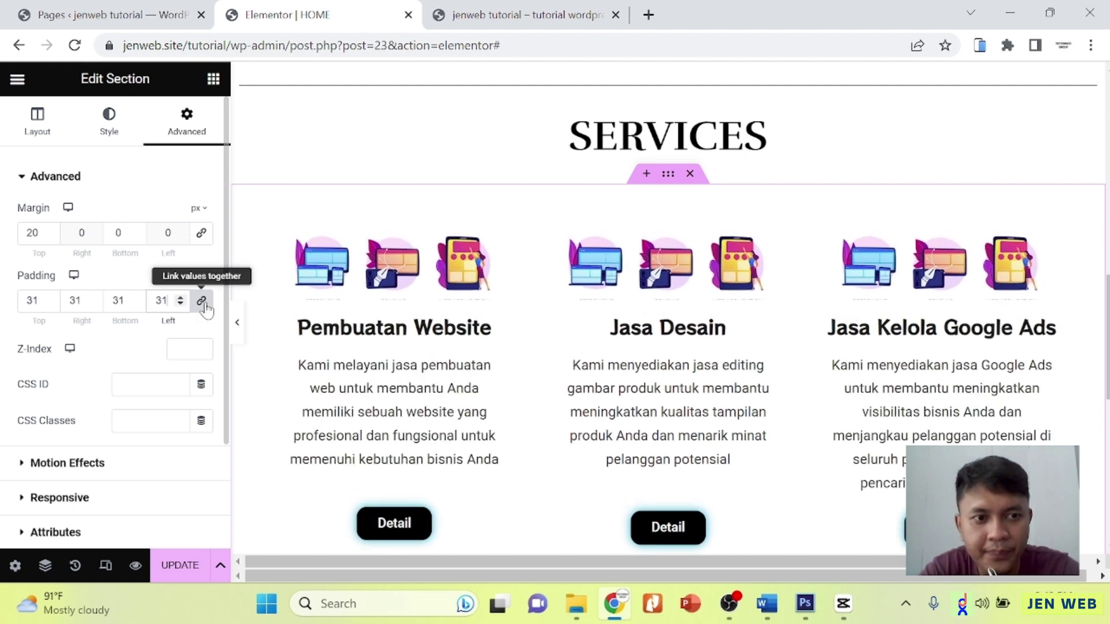
click(181, 304)
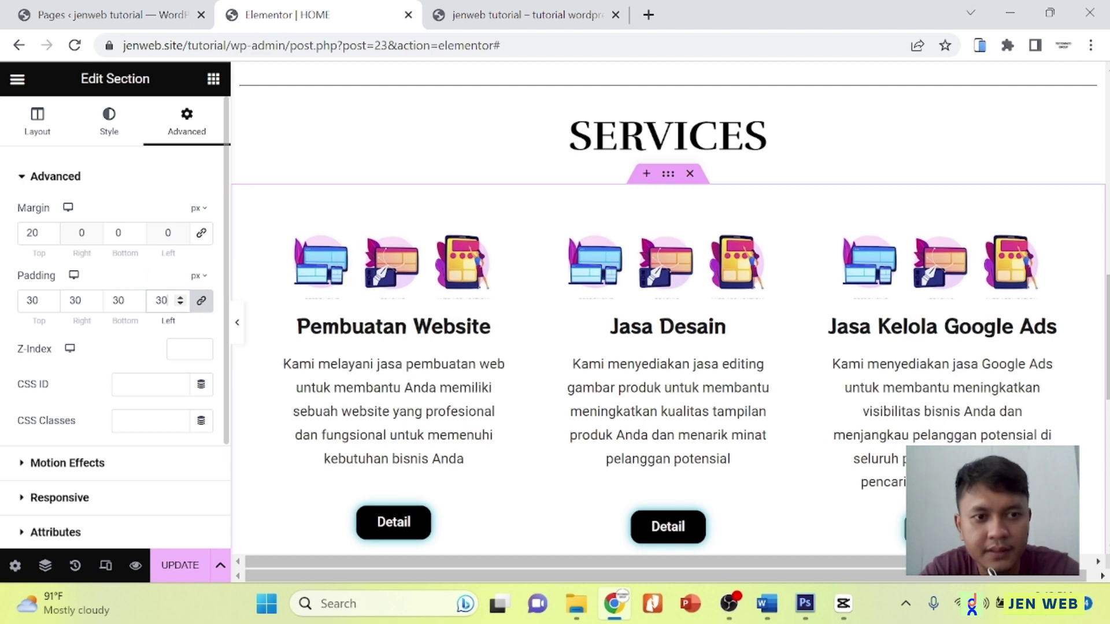
key(ctrl+s)
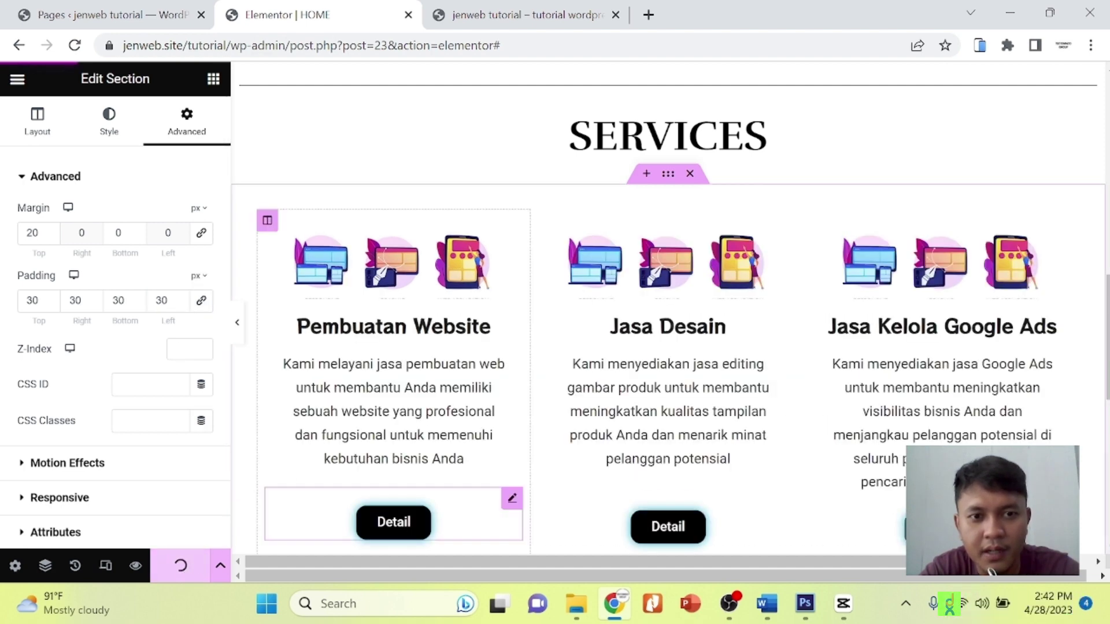
Give the Pembuatan Website column a box shadow with the default settings.
click(267, 225)
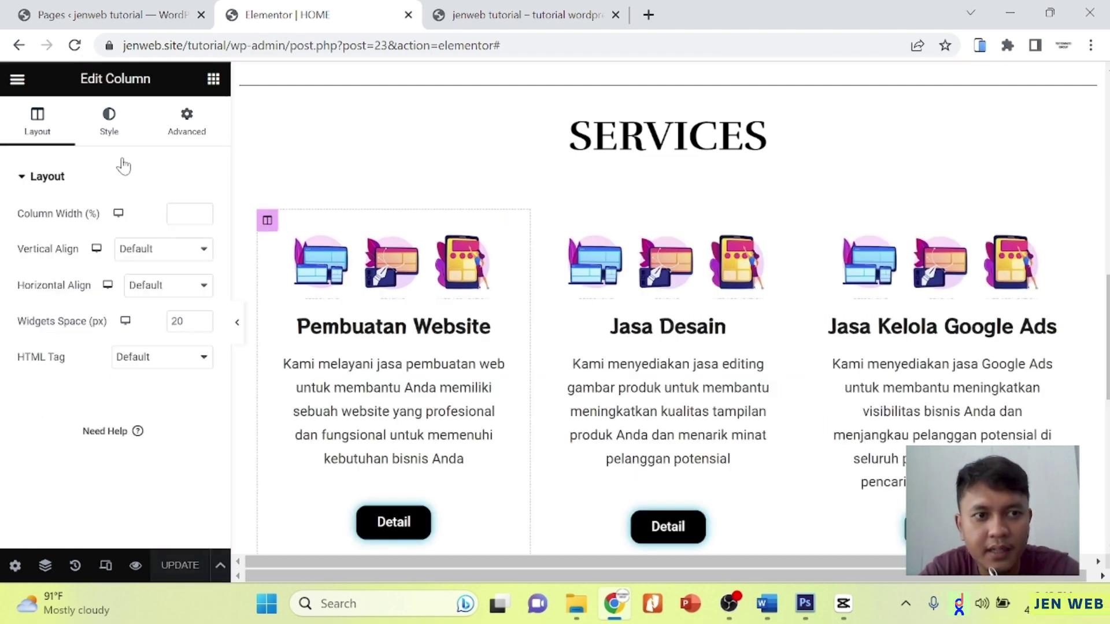
click(108, 124)
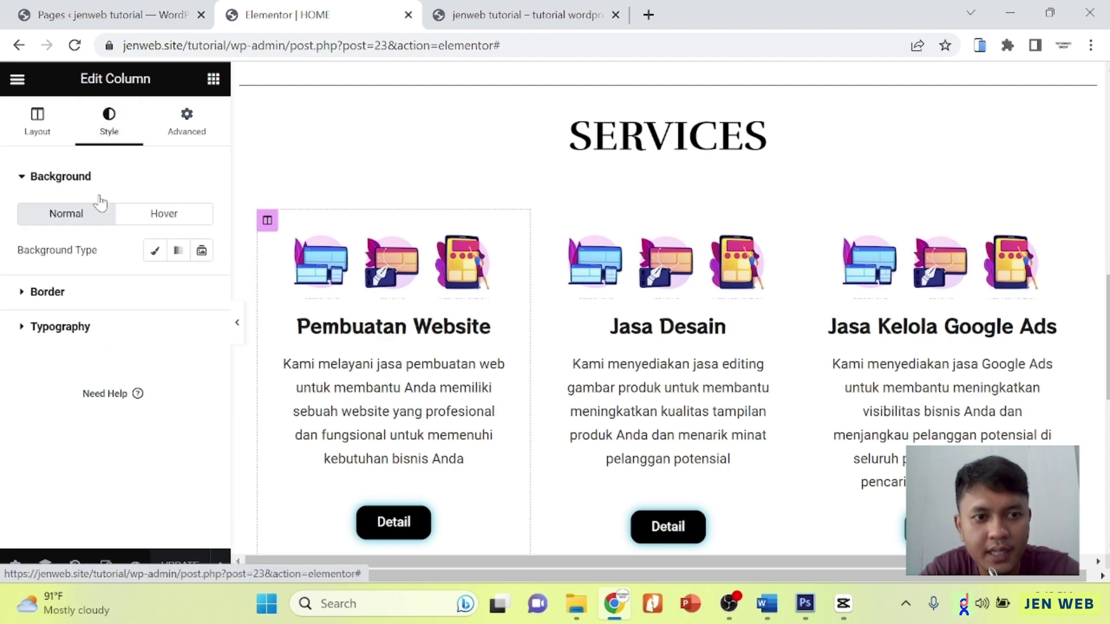
click(83, 295)
scroll(393, 405, down, 3)
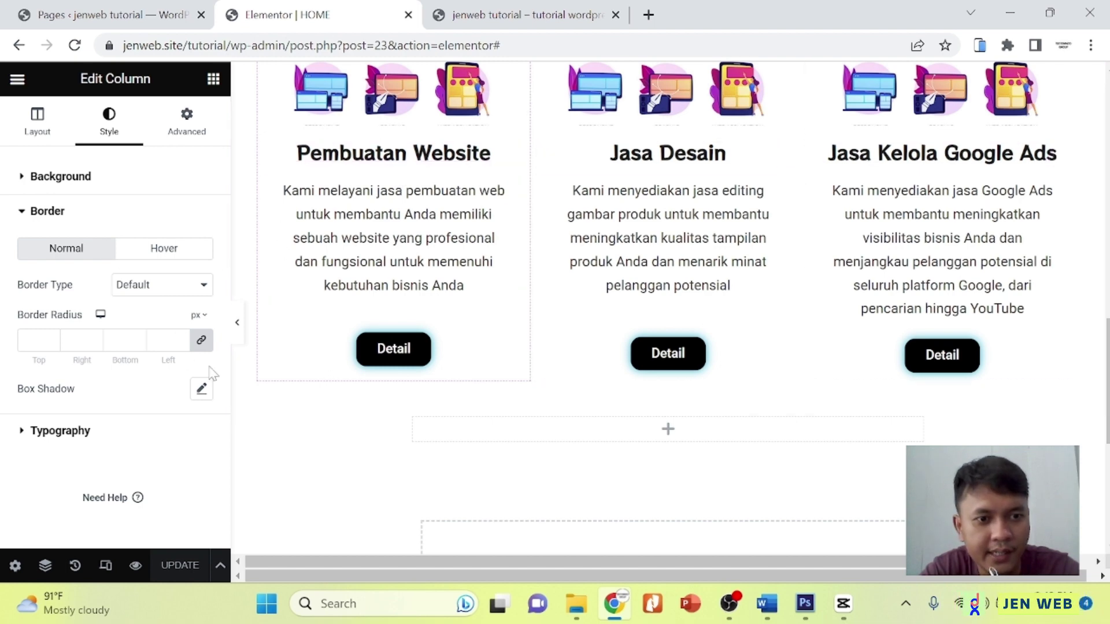
click(201, 390)
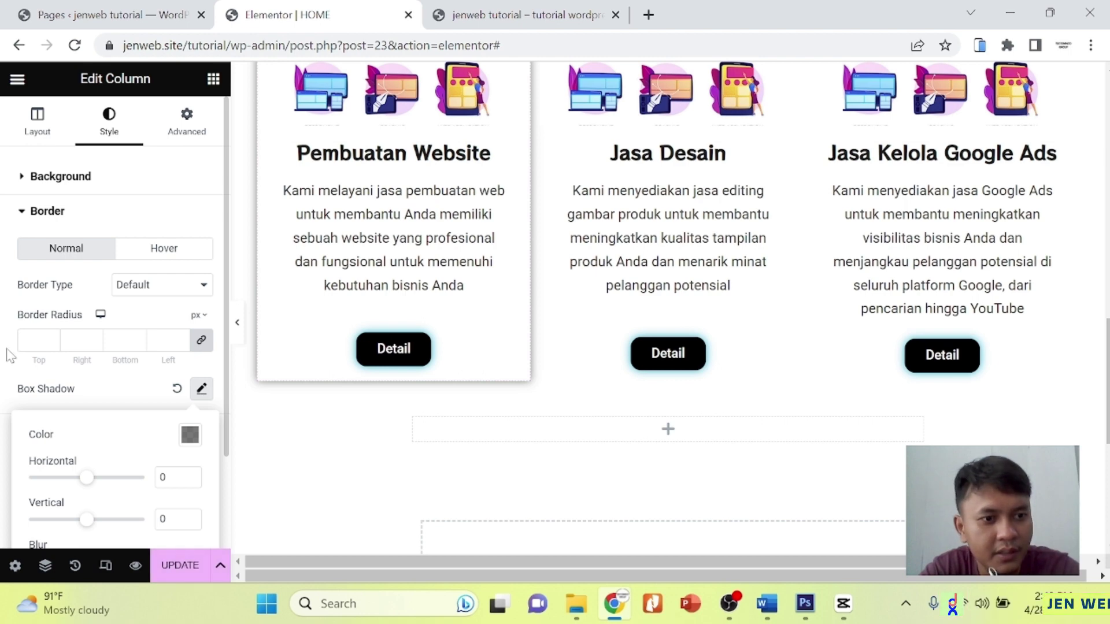
click(3, 398)
scroll(520, 261, up, 3)
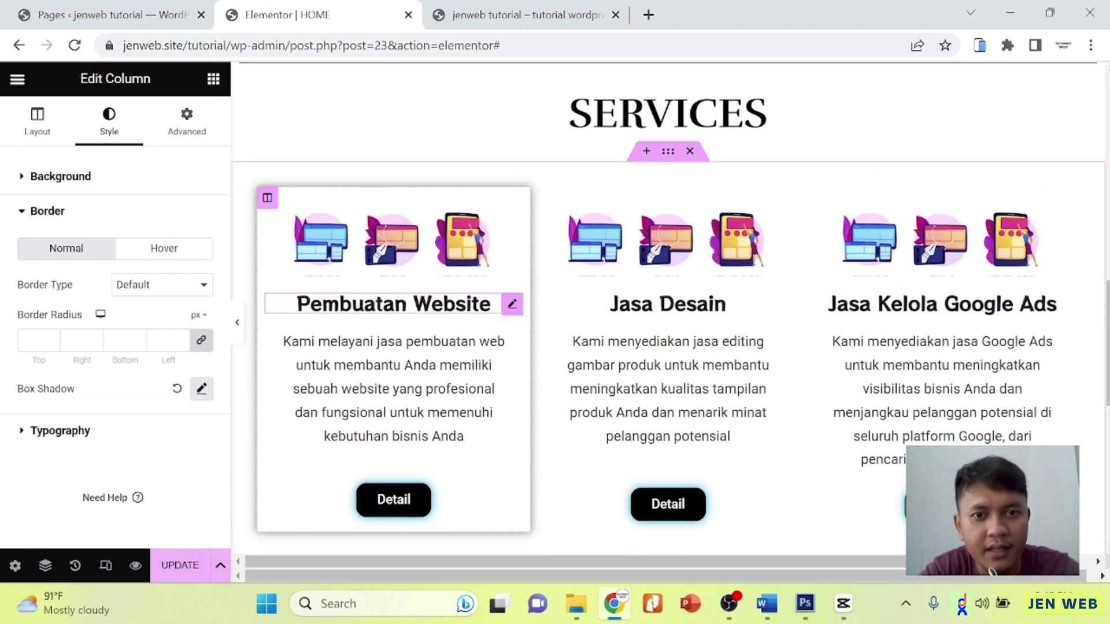
Apply the same default box shadow to the Jasa Desain column.
scroll(532, 174, down, 1)
click(542, 133)
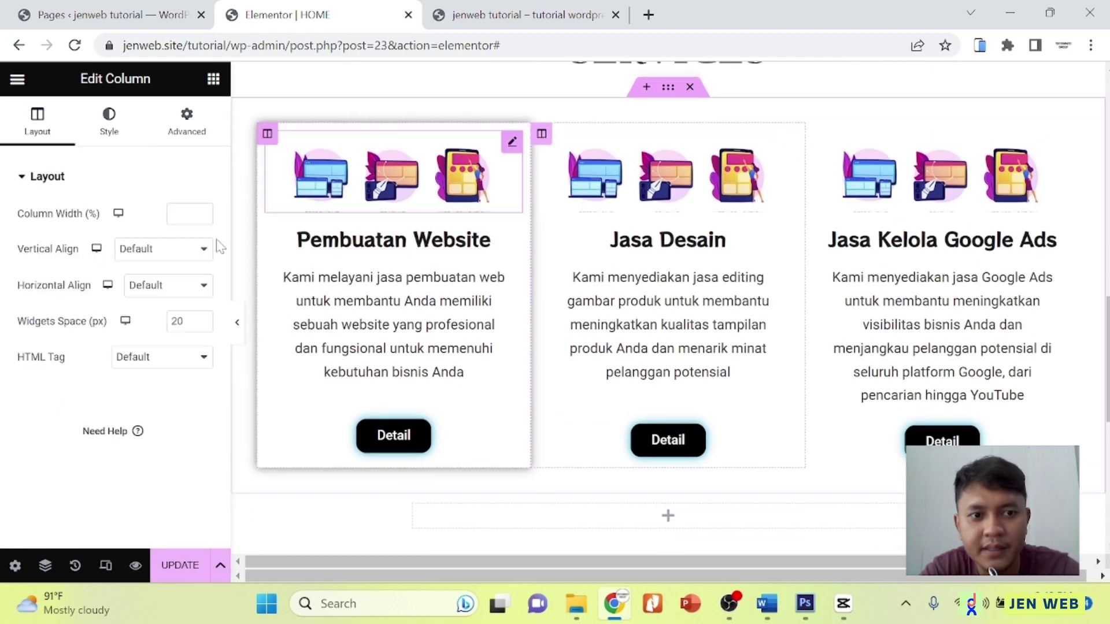
click(110, 127)
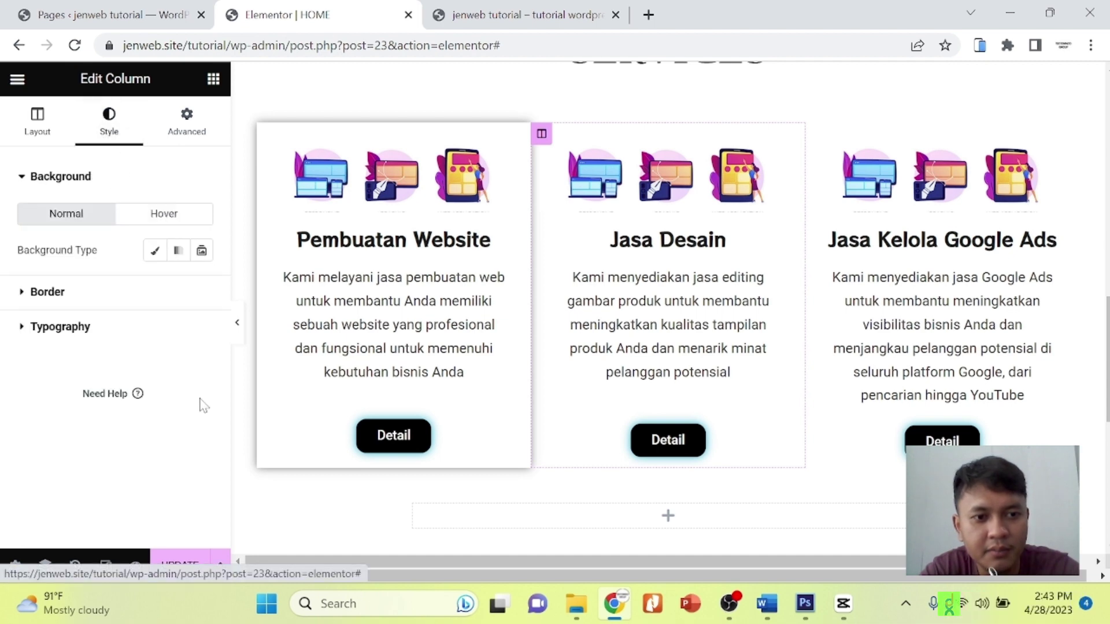
click(87, 294)
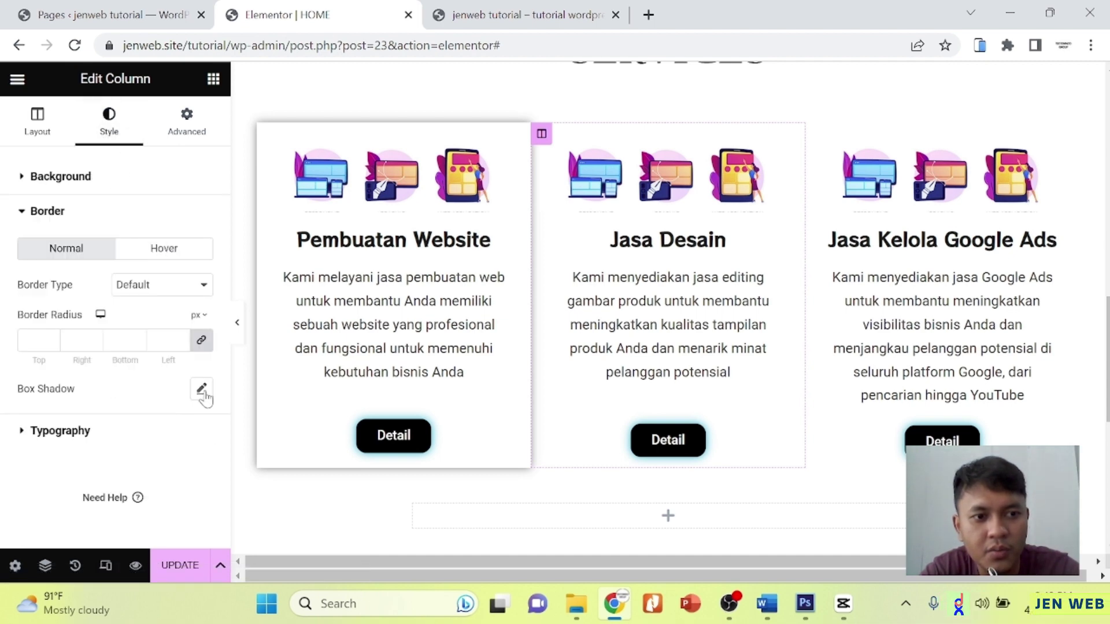
click(201, 389)
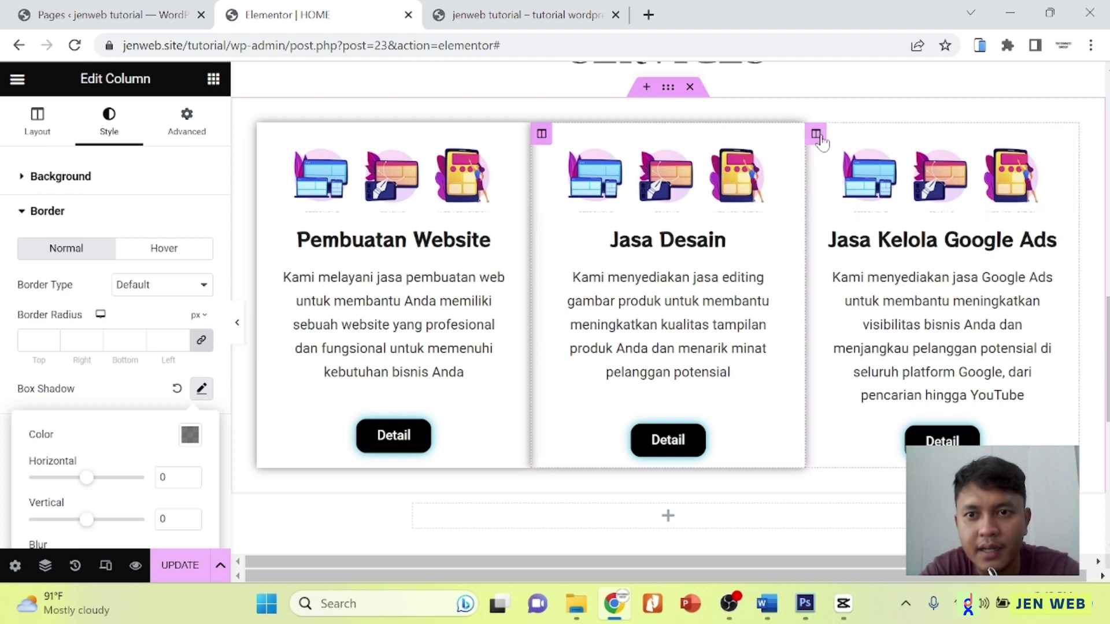
Add the default box shadow to the Jasa Kelola Google Ads column and update the page.
click(816, 134)
click(114, 134)
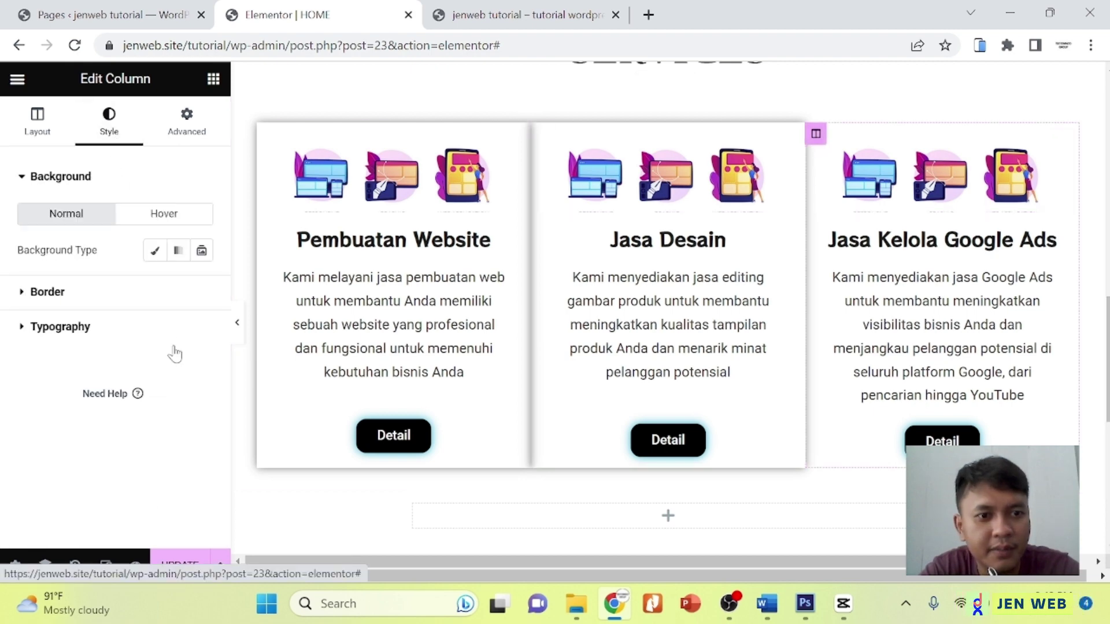
click(100, 293)
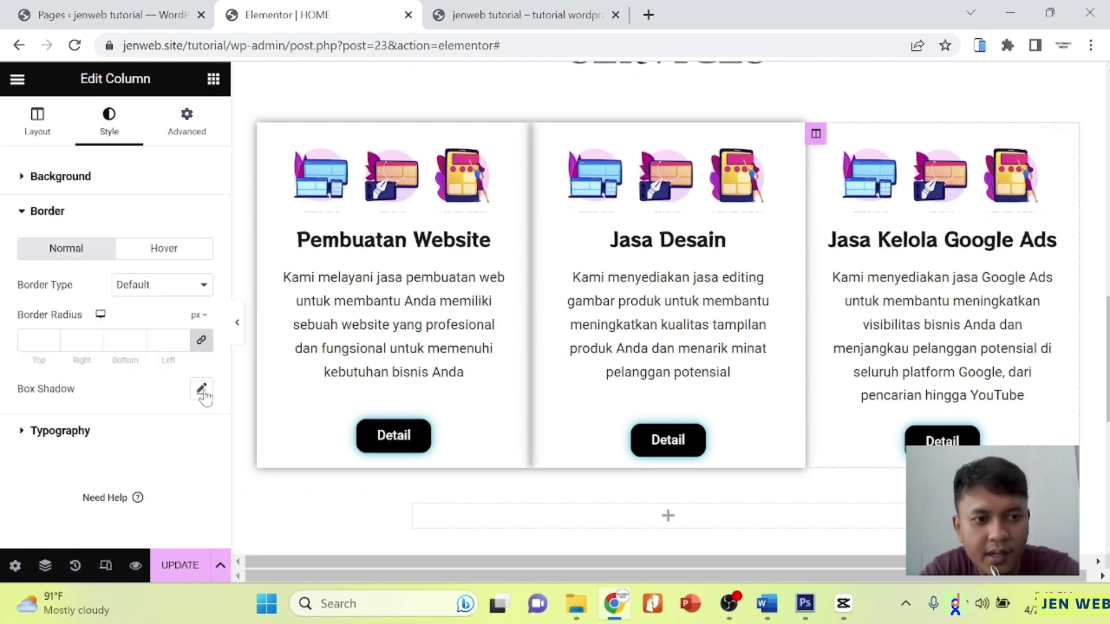
click(201, 389)
click(180, 565)
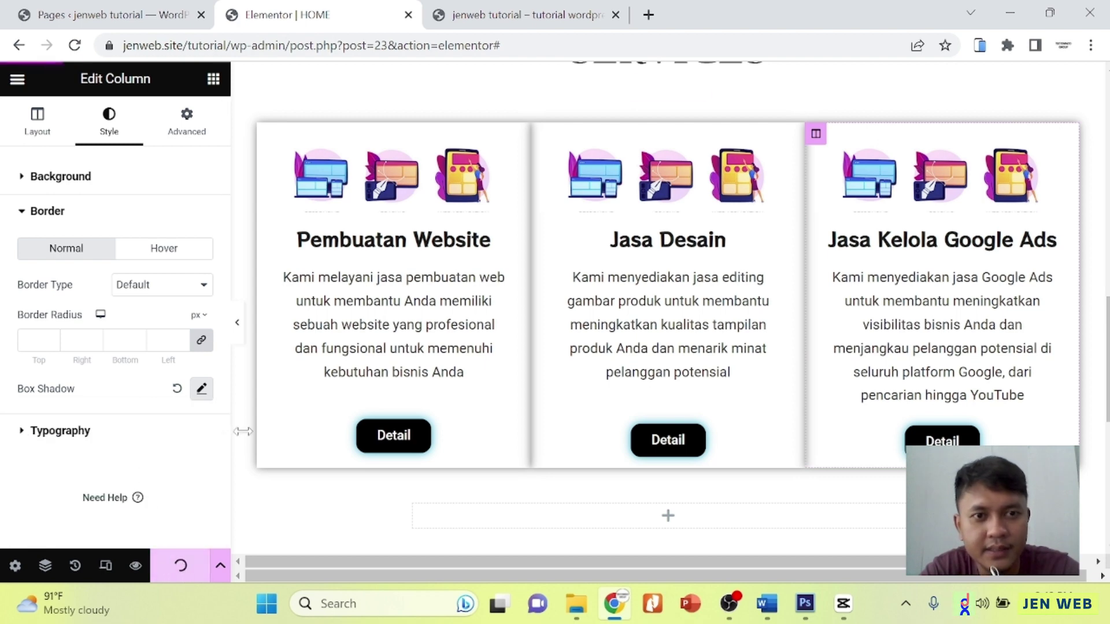
Set the Pembuatan Website column's linked margins to 17 px on all sides.
click(269, 138)
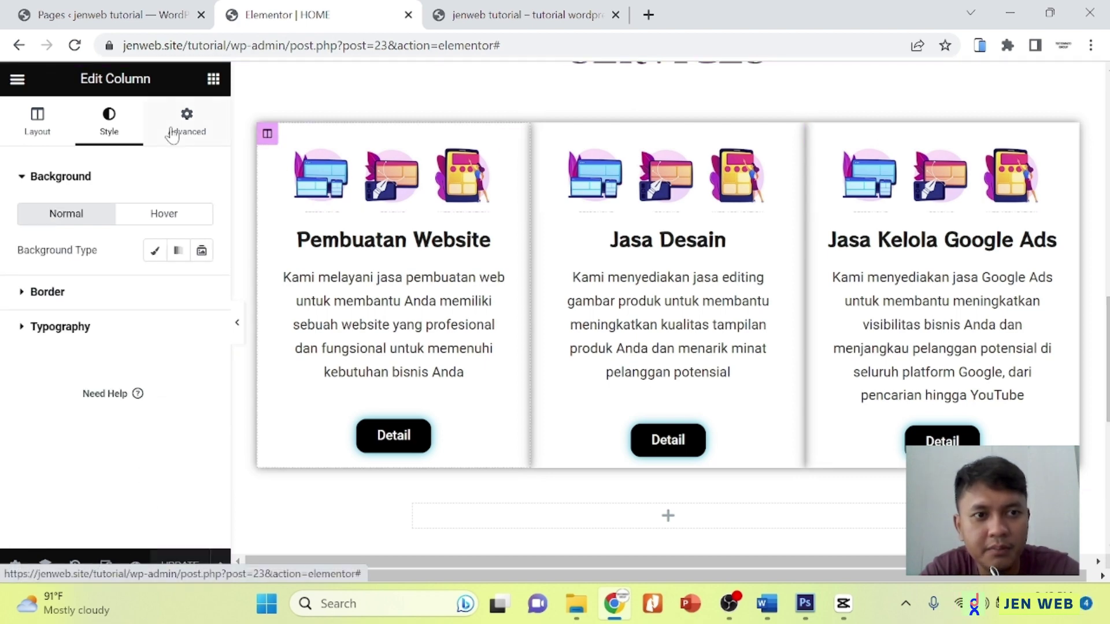
click(186, 137)
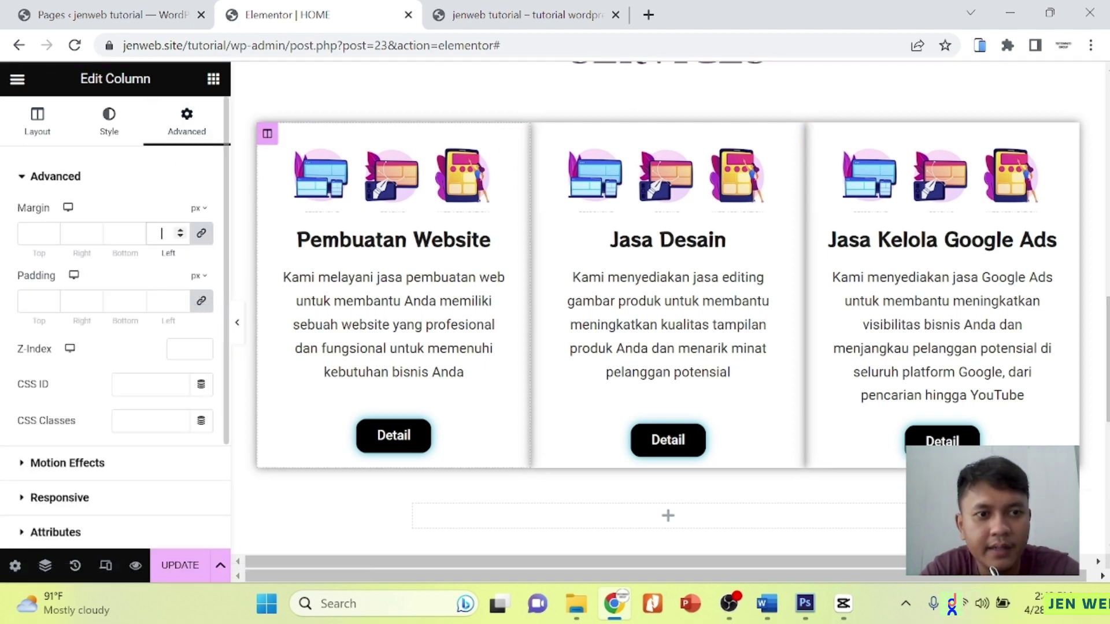
click(181, 230)
drag(181, 232, 181, 233)
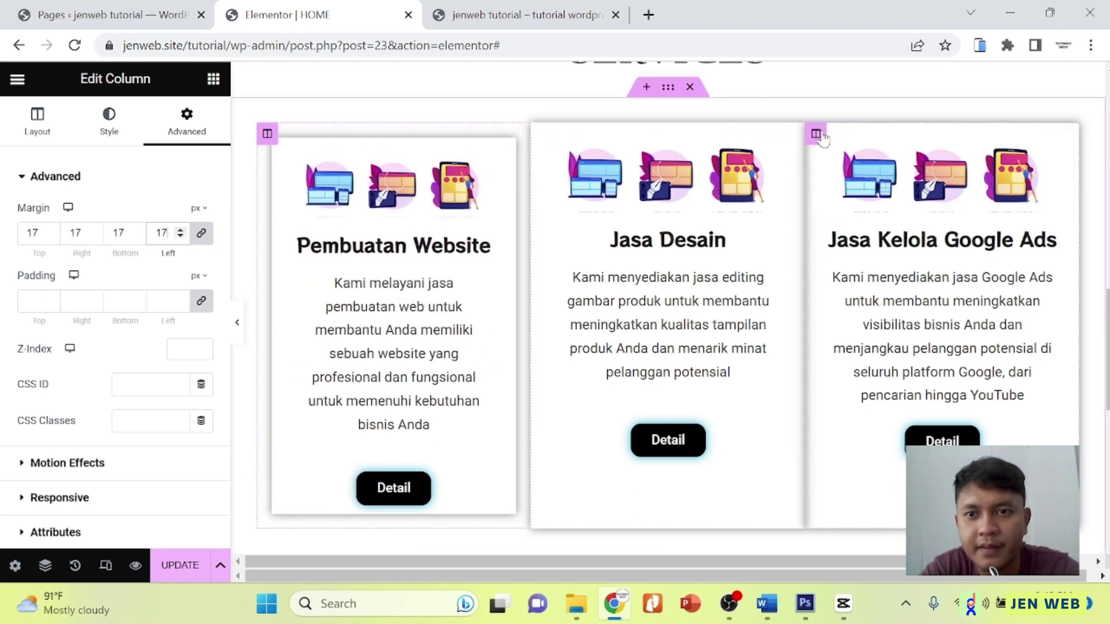
Set the Jasa Kelola Google Ads column's linked margins to 17 px on all sides.
click(816, 135)
click(187, 119)
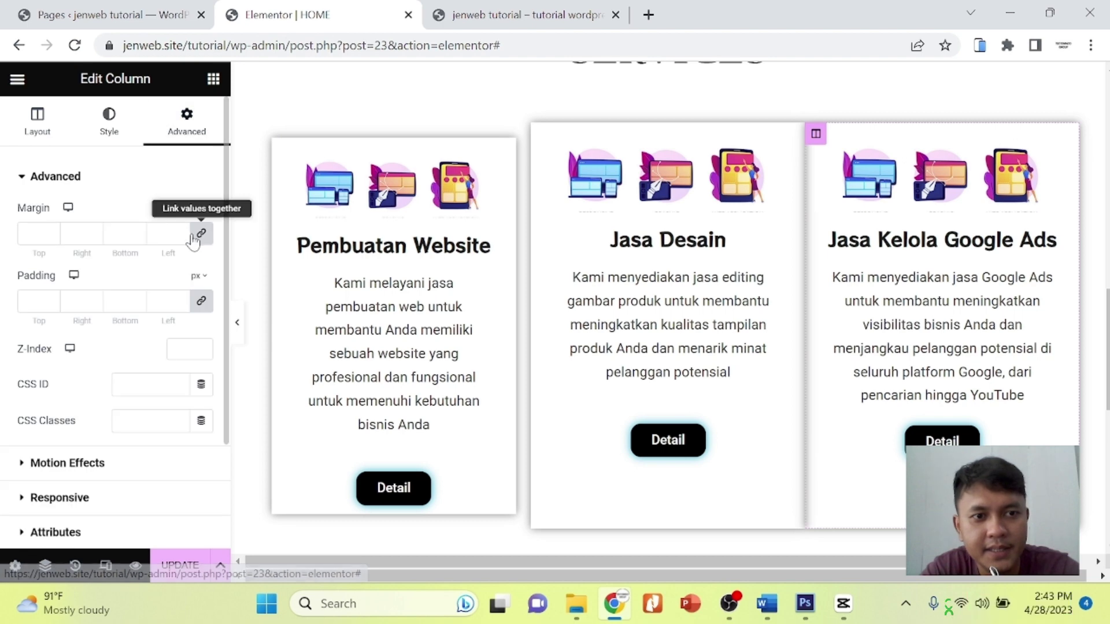
drag(181, 232, 181, 232)
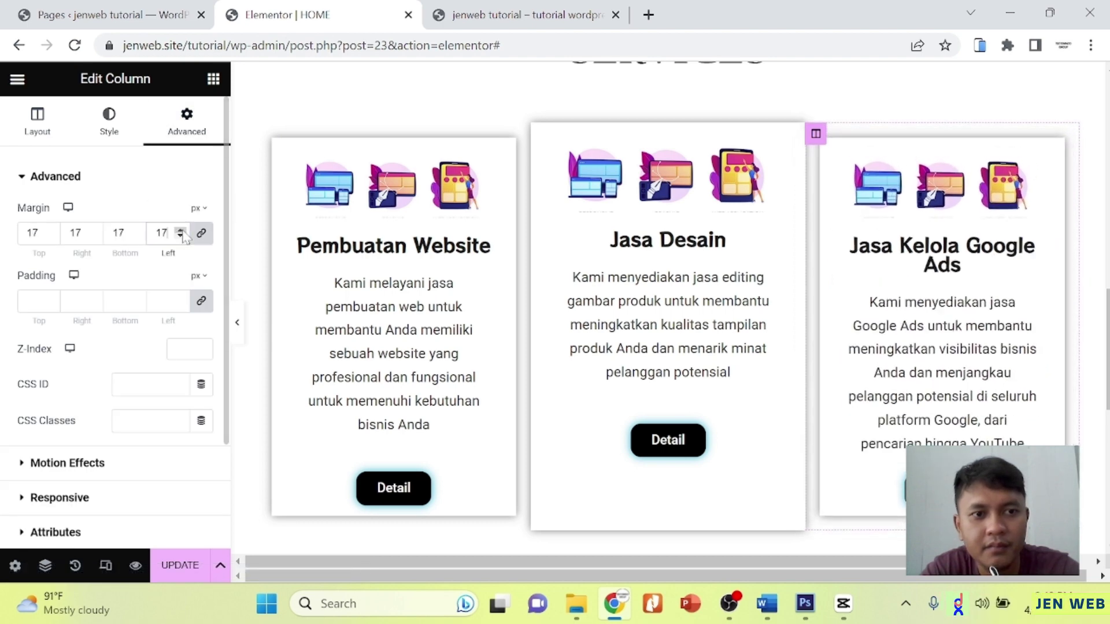
Set the top margin of the Jasa Desain column's Detail button to 75 px and update the page.
scroll(686, 325, down, 1)
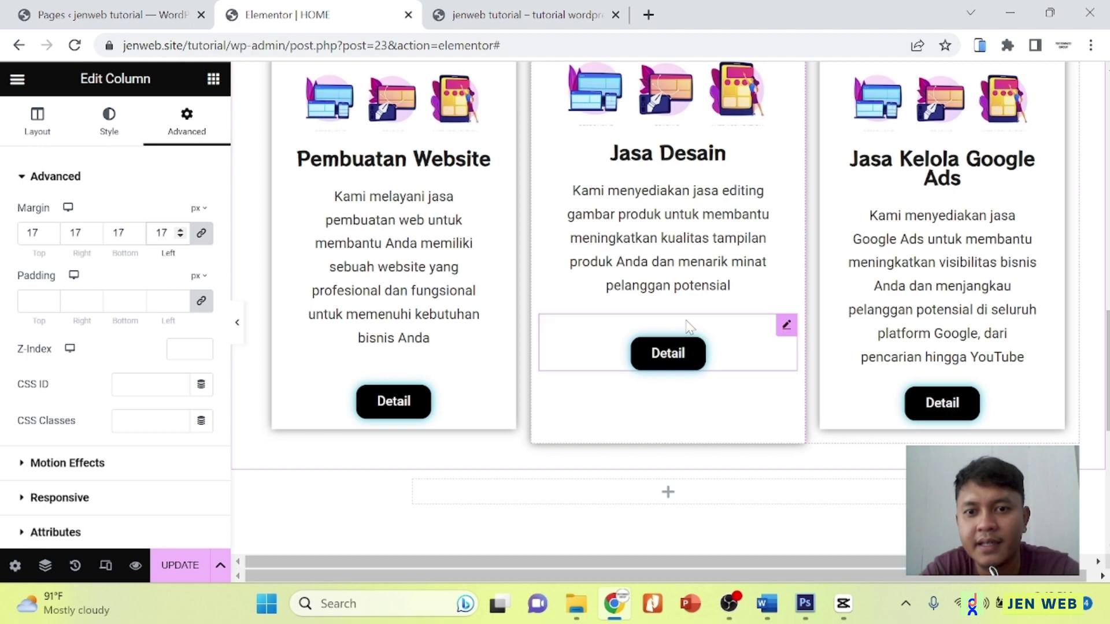
click(786, 325)
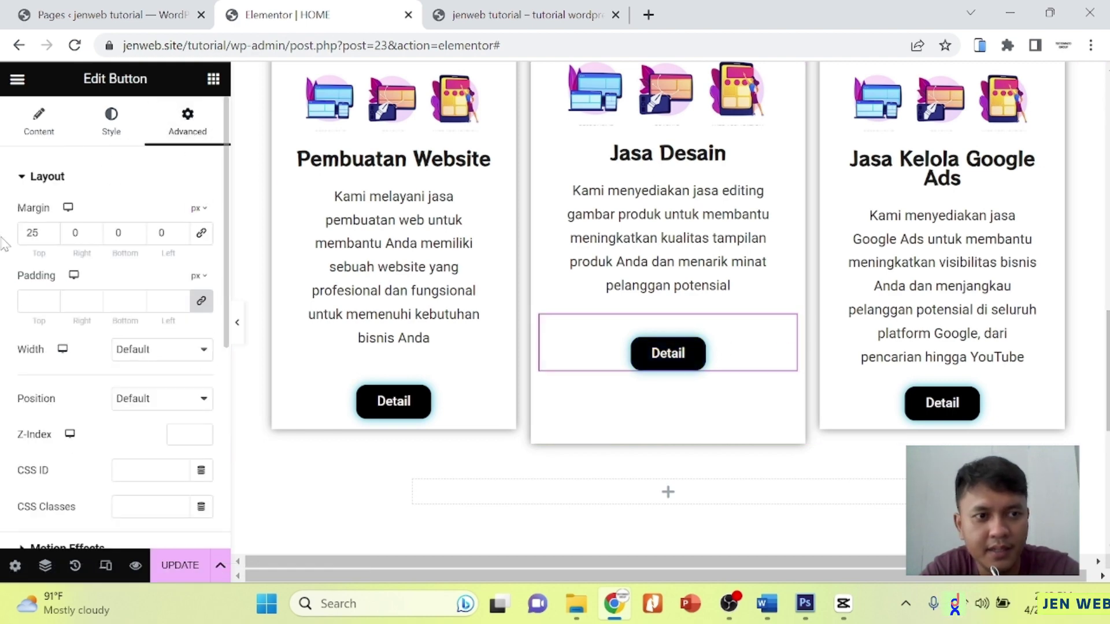
text(7)
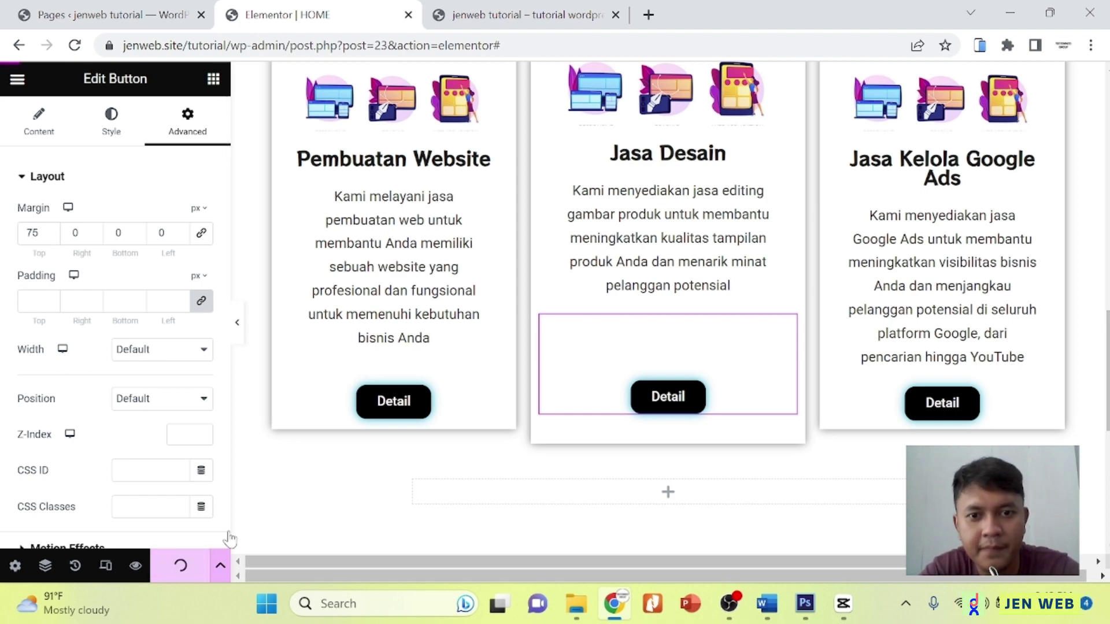
scroll(431, 295, up, 3)
scroll(430, 295, down, 1)
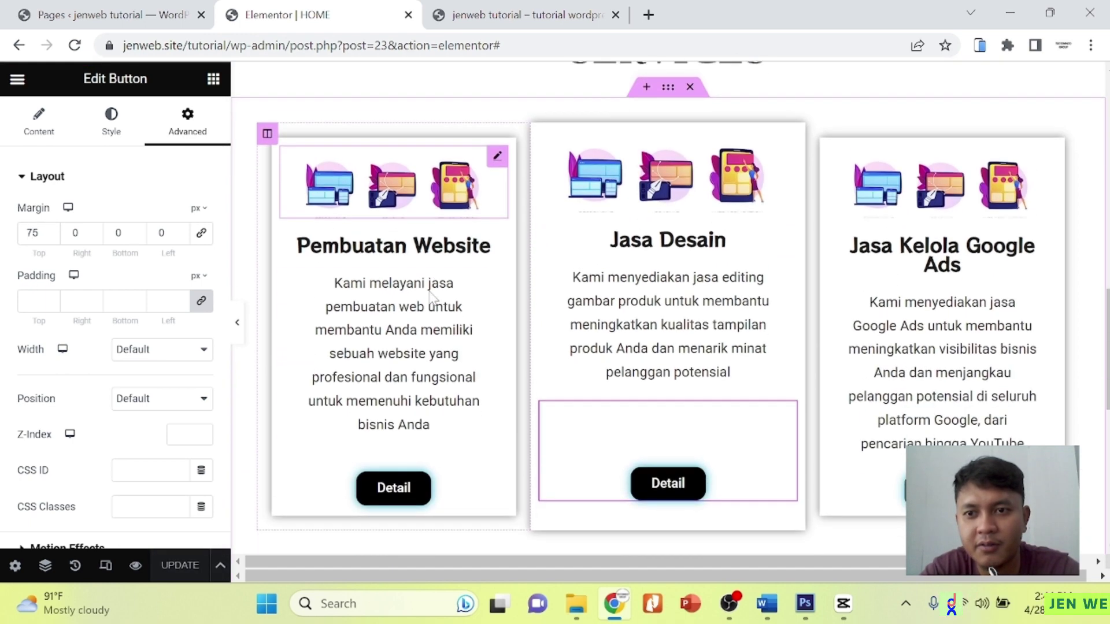
scroll(431, 294, down, 1)
scroll(431, 295, up, 4)
scroll(431, 295, down, 3)
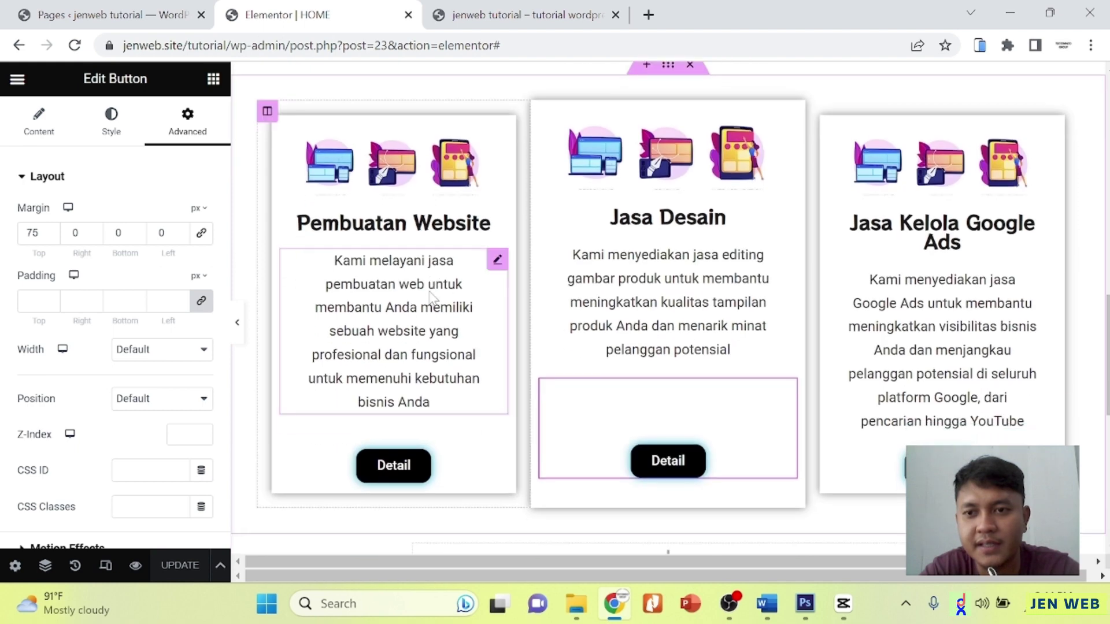
scroll(430, 296, down, 1)
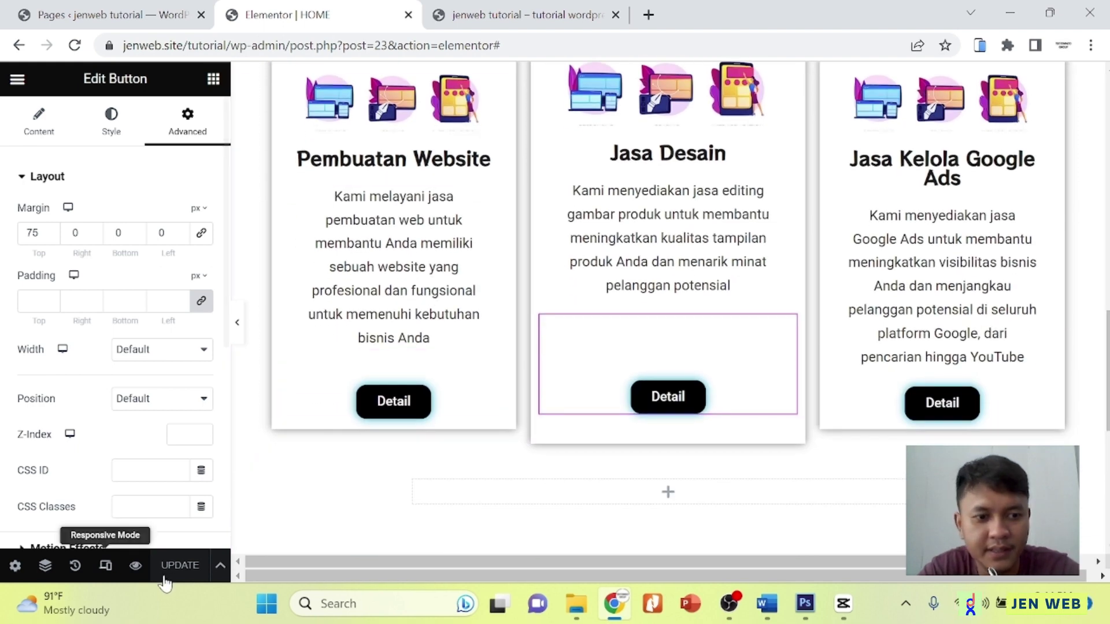
Exit the Elementor editor to the WordPress Pages list, close that browser tab and return to the HOME page preview.
click(17, 80)
click(65, 420)
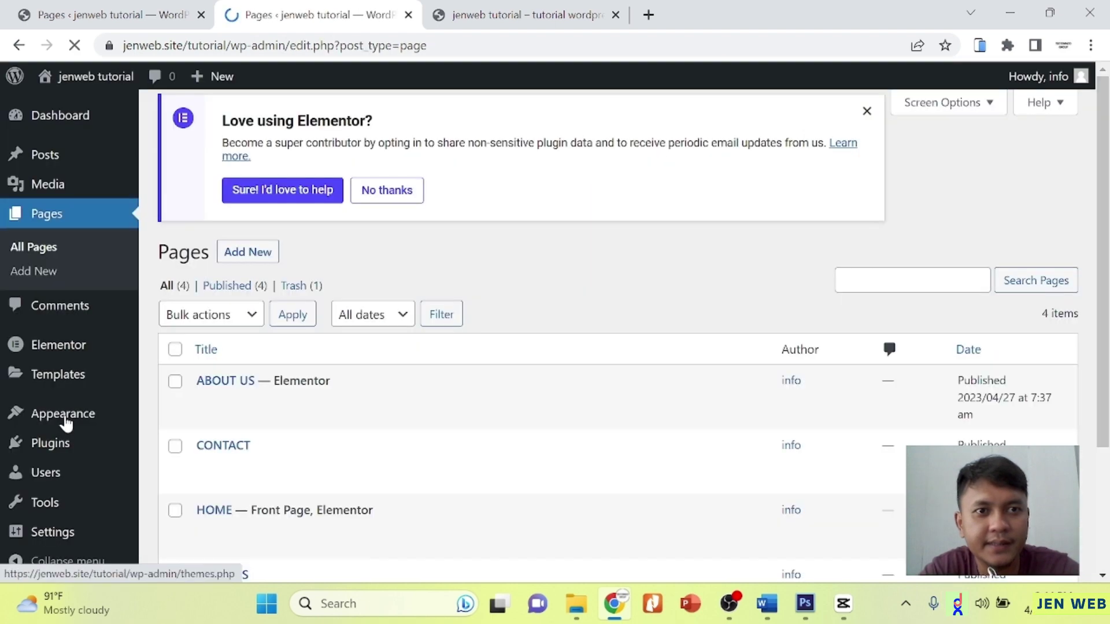
click(409, 15)
click(318, 14)
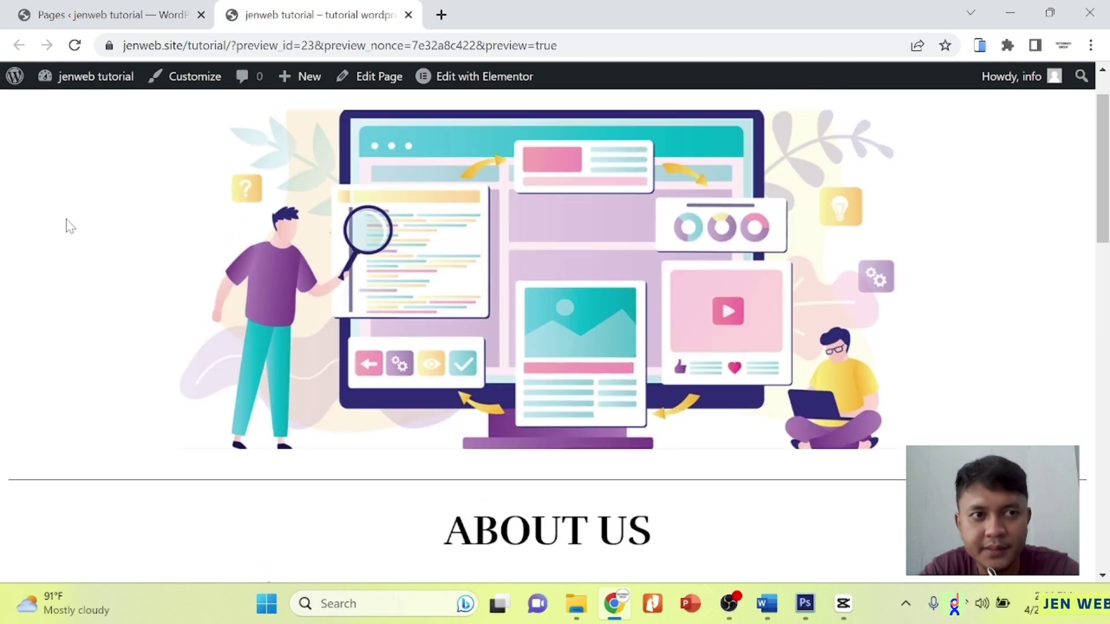
Review the HOME page preview from the hero image through ABOUT US and the SERVICES columns to the footer.
scroll(67, 225, down, 10)
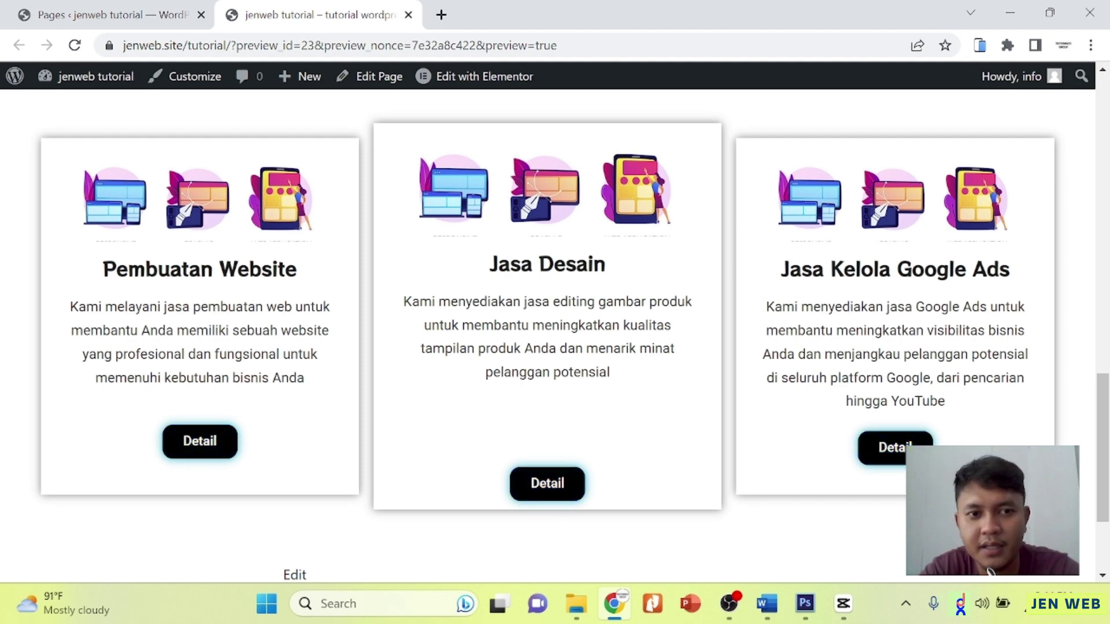
scroll(880, 321, down, 3)
scroll(880, 322, up, 10)
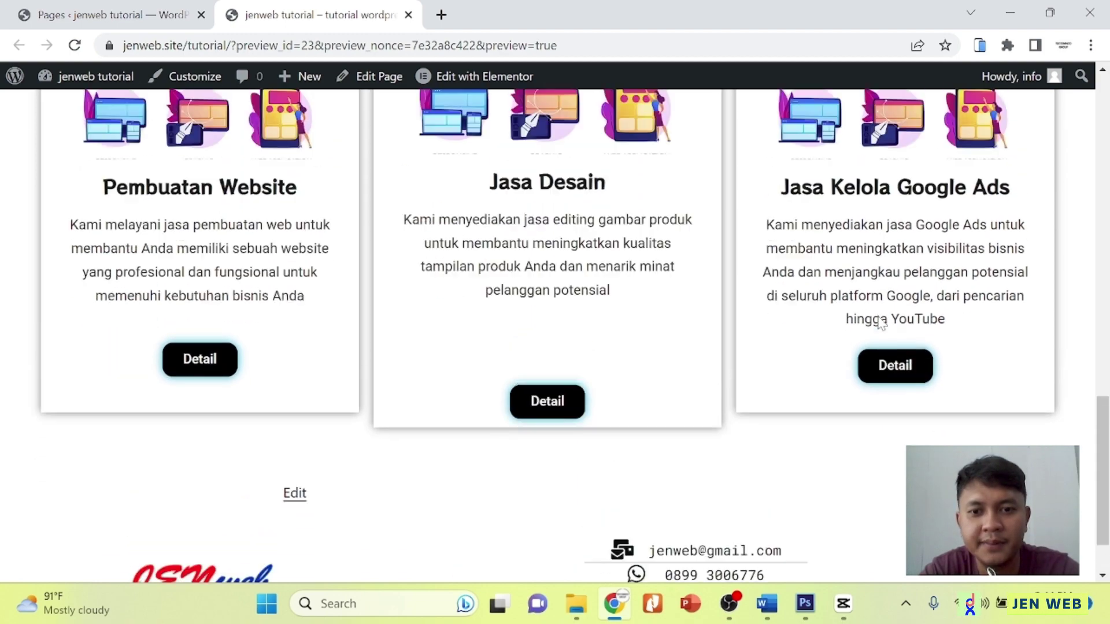
scroll(881, 322, up, 10)
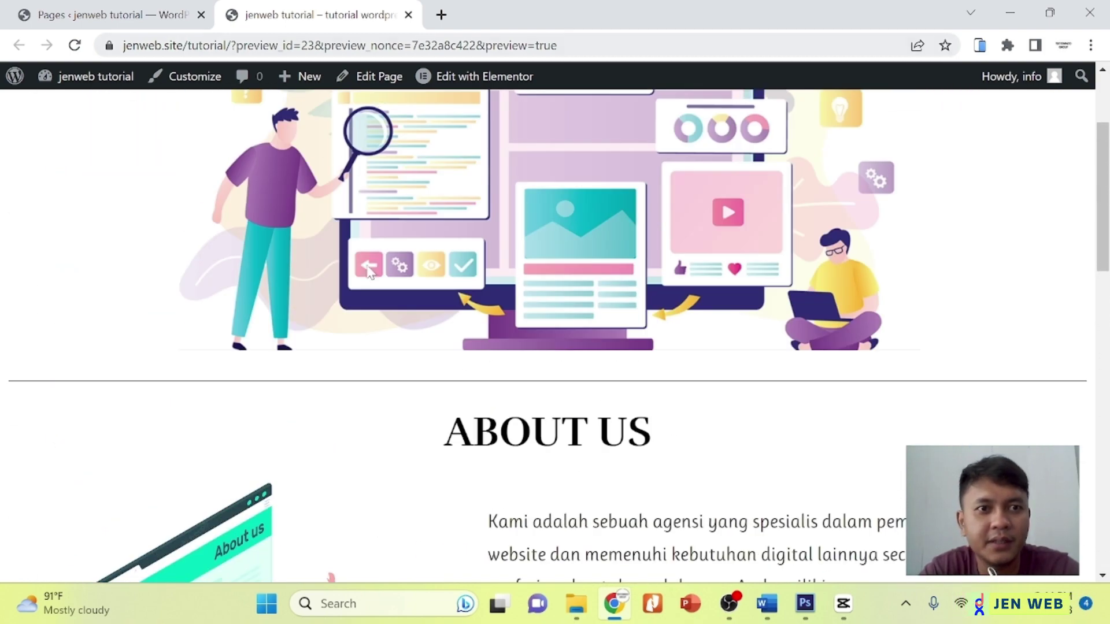